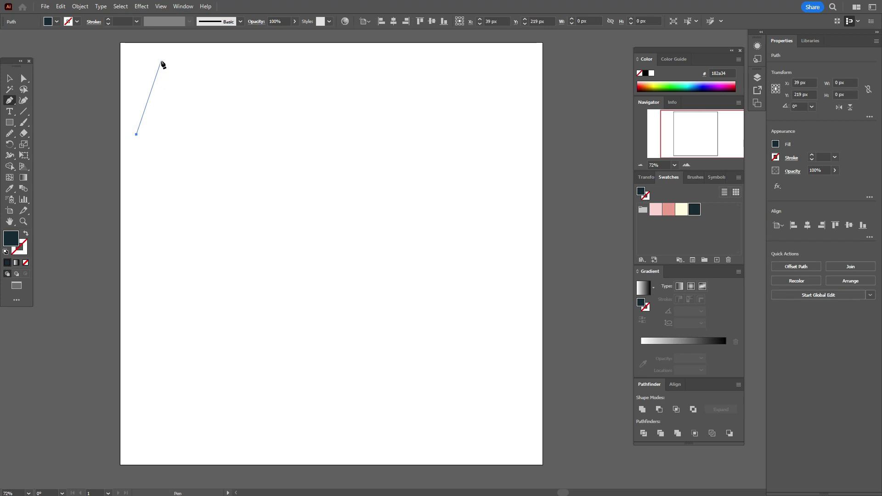
# - Complete the open two-segment path with an apex at (98, 44) px and an end at (281, 118) px, with dark stroke and no fill
pyautogui.click(160, 61)
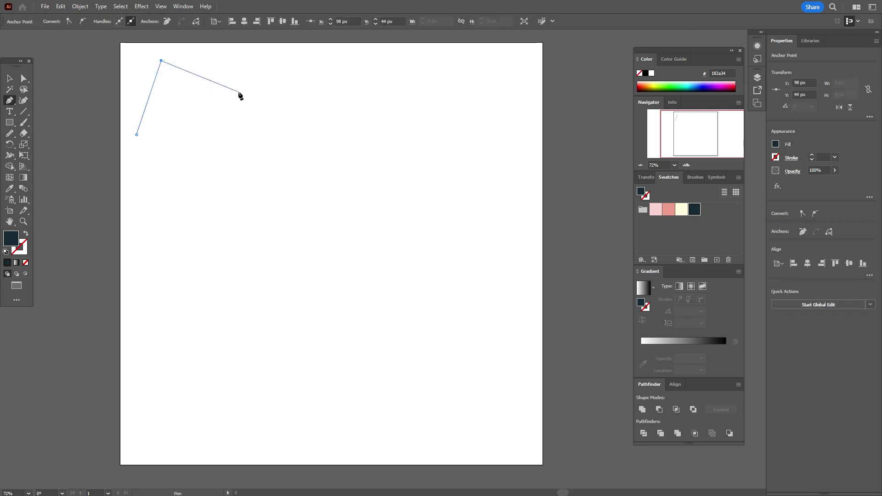
pyautogui.click(238, 91)
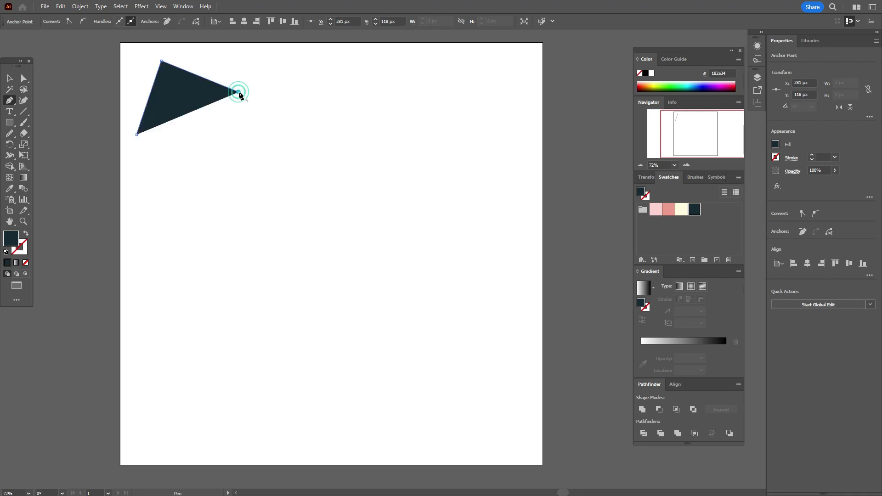
pyautogui.click(26, 234)
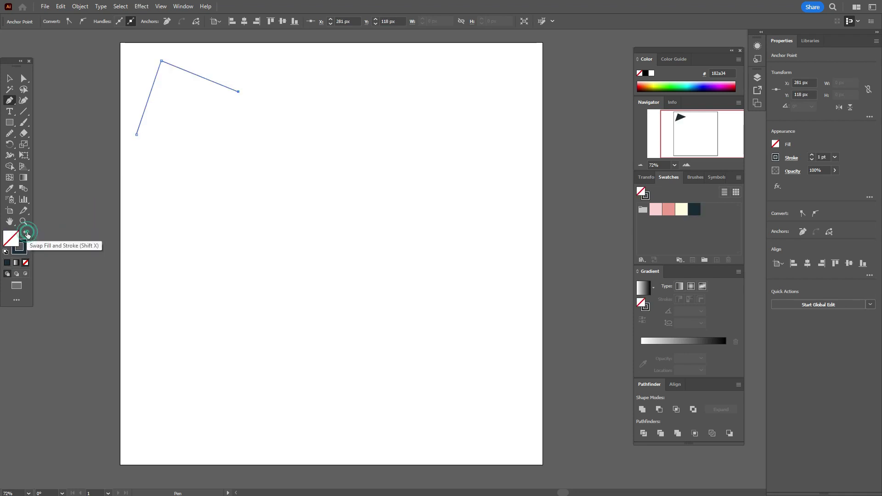
pyautogui.click(10, 79)
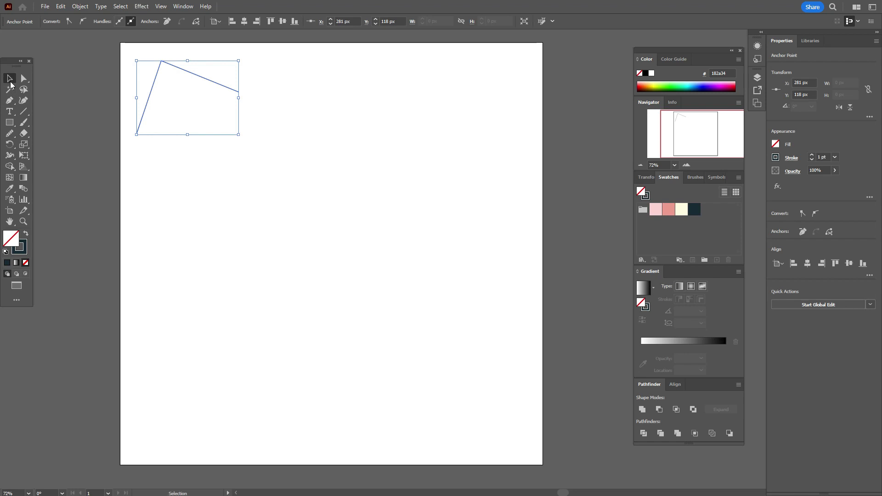
pyautogui.click(53, 98)
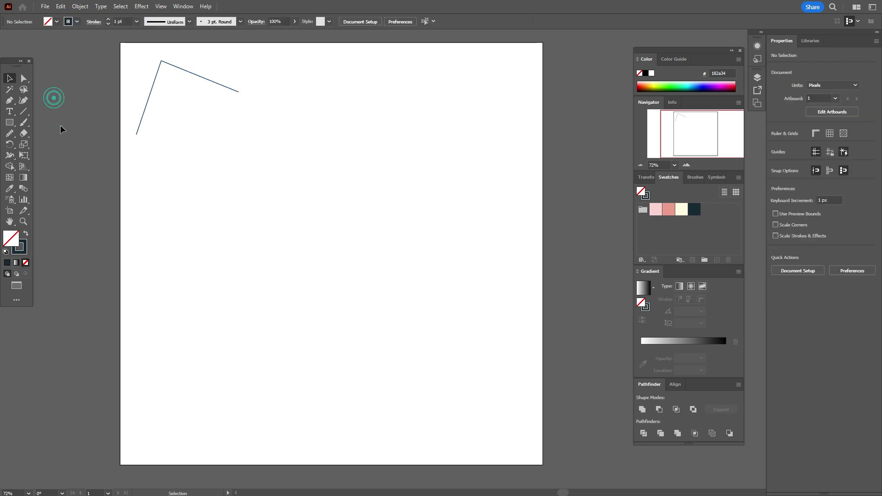
# - Draw a curved strand with the Pen tool from the path's apex down to about (137.5, 230.5) px
pyautogui.click(24, 221)
pyautogui.click(222, 130)
pyautogui.click(433, 213)
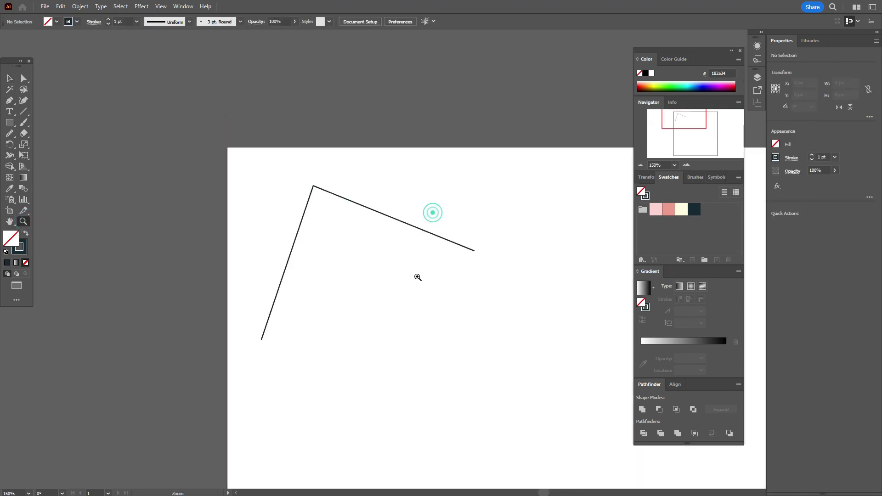
pyautogui.click(433, 272)
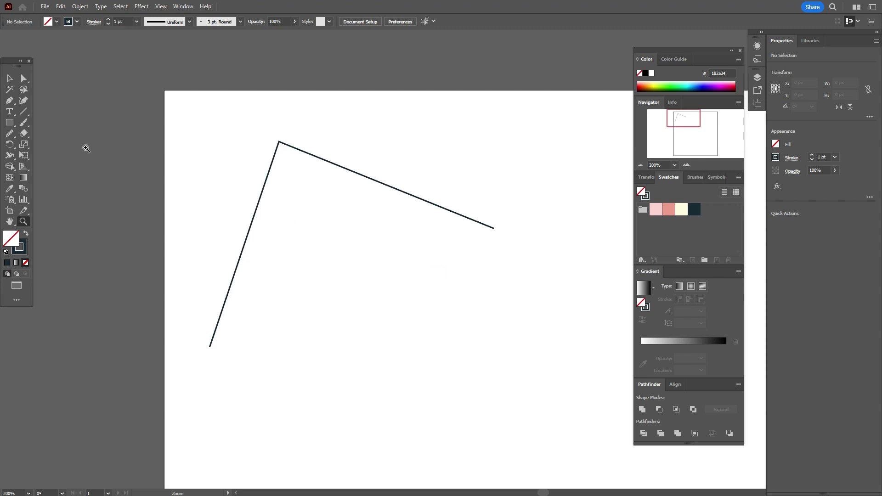
pyautogui.click(9, 100)
pyautogui.click(279, 143)
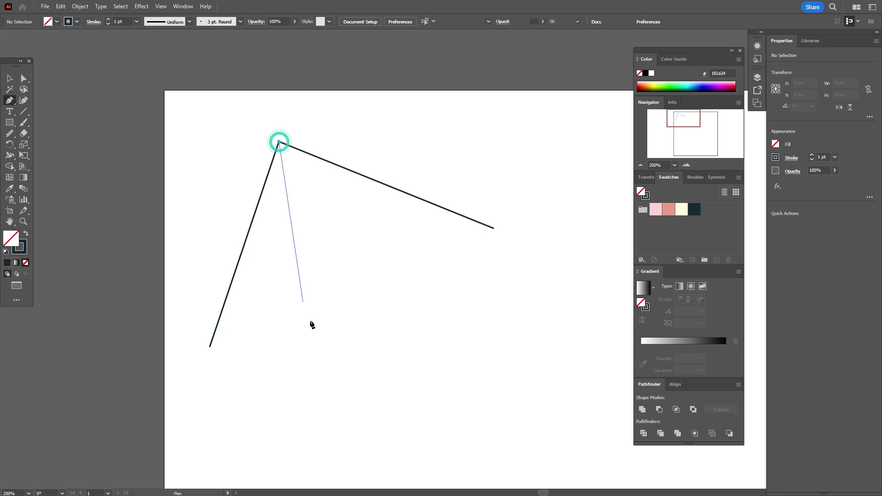
pyautogui.moveTo(325, 360); pyautogui.dragTo(365, 405)
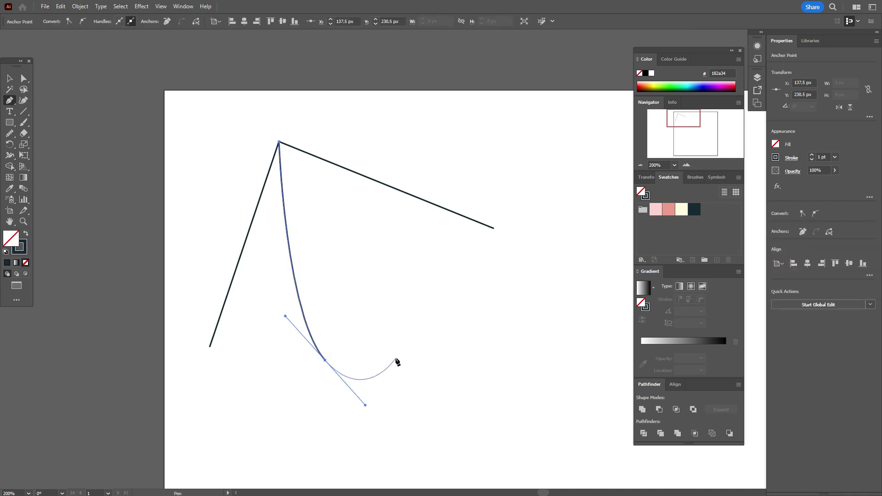
pyautogui.press('Escape')
pyautogui.click(9, 79)
pyautogui.click(70, 116)
# - Draw a second curved strand from the same apex to about (265.5, 180.5) px, bowing below the upper straight line
pyautogui.click(9, 101)
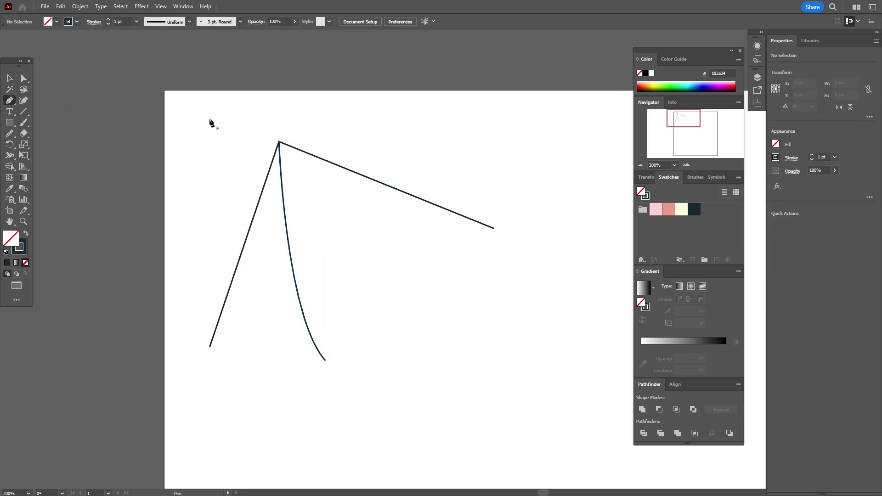
pyautogui.click(279, 142)
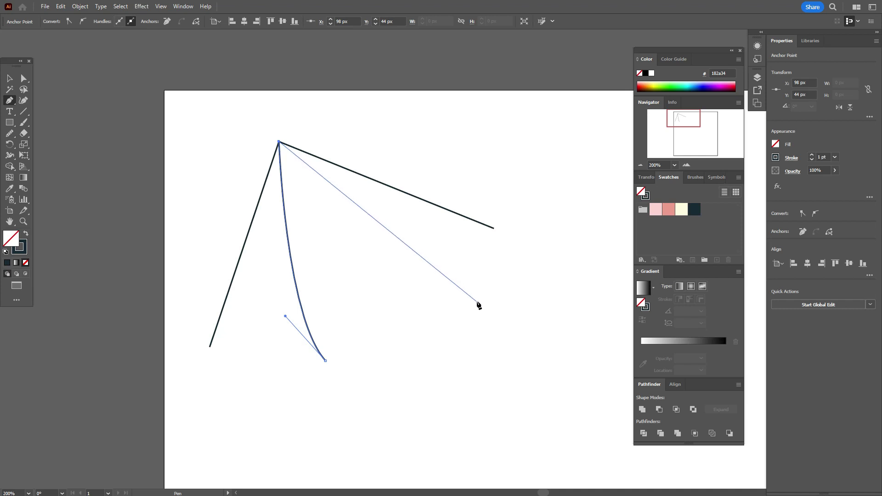
pyautogui.moveTo(476, 302); pyautogui.dragTo(566, 321)
pyautogui.press('Escape')
pyautogui.click(10, 78)
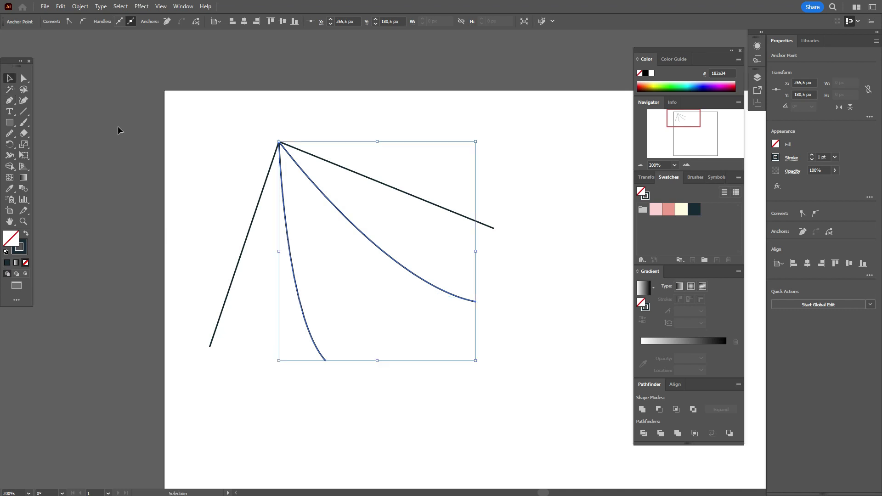
pyautogui.click(117, 126)
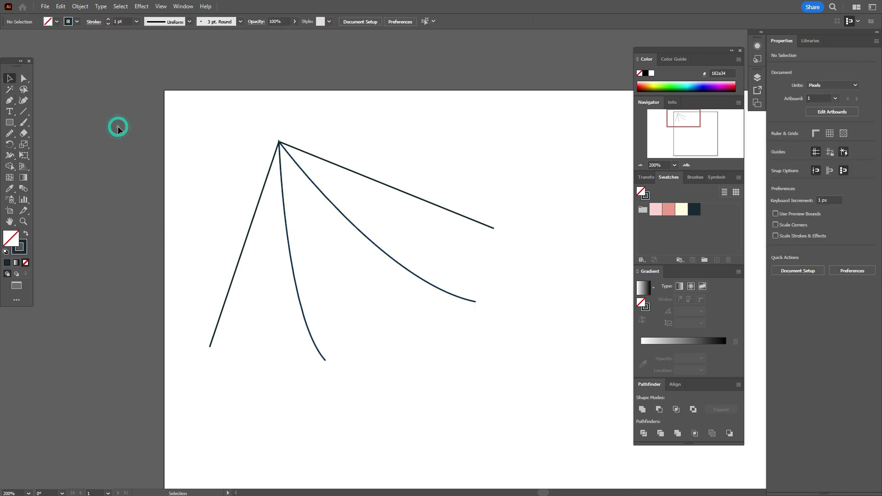
# - Nudge the two curved strands together 1 px right and 1 px down, just inside the apex
pyautogui.click(310, 181)
pyautogui.moveTo(284, 212); pyautogui.dragTo(285, 214)
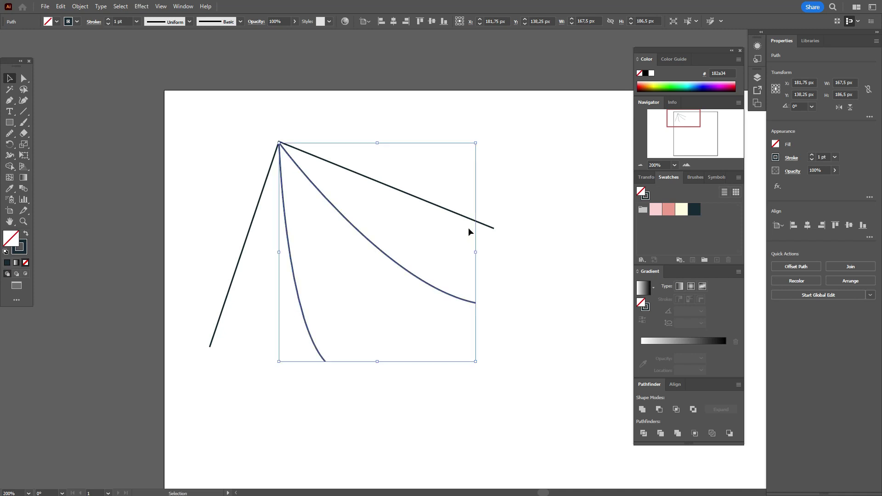
pyautogui.press('Right')
pyautogui.press('Down')
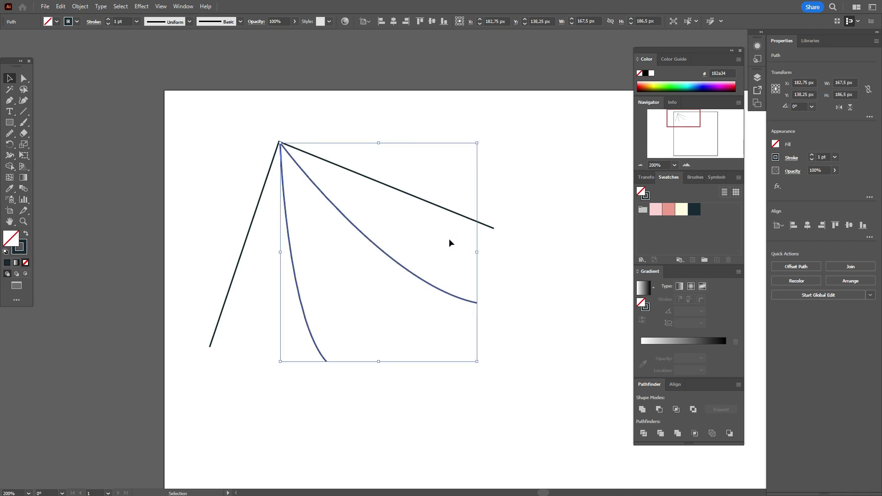
pyautogui.click(373, 87)
# - Apply the 3 pt. Round brush to the straight path and both curved strands of the web
pyautogui.click(23, 222)
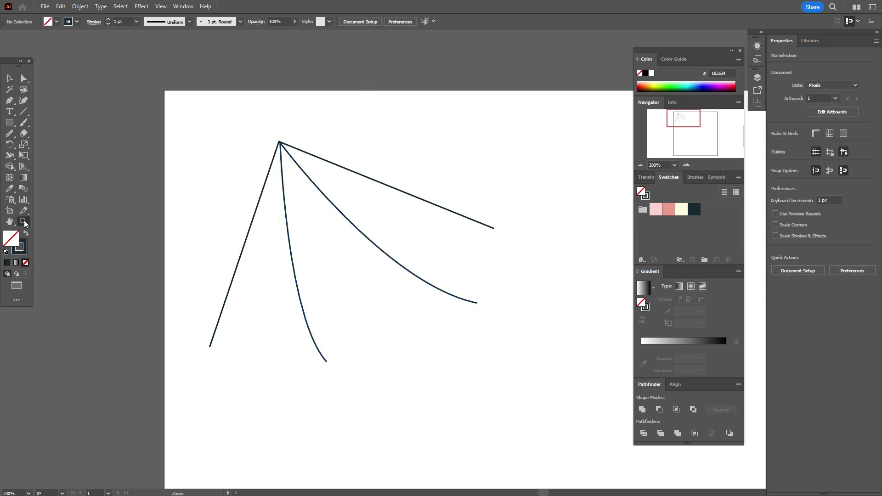
pyautogui.click(394, 240)
pyautogui.click(368, 199)
pyautogui.click(366, 184)
pyautogui.click(9, 78)
pyautogui.moveTo(306, 149); pyautogui.dragTo(330, 138)
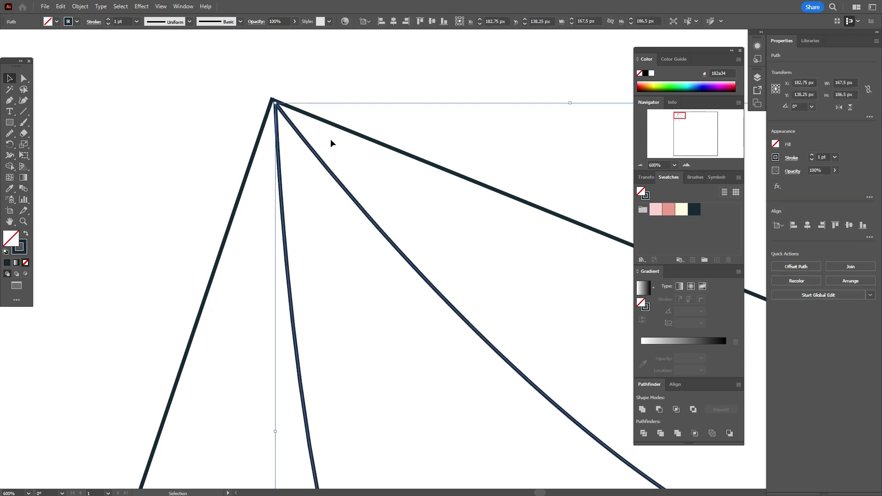
pyautogui.click(350, 133)
pyautogui.click(669, 189)
pyautogui.click(696, 178)
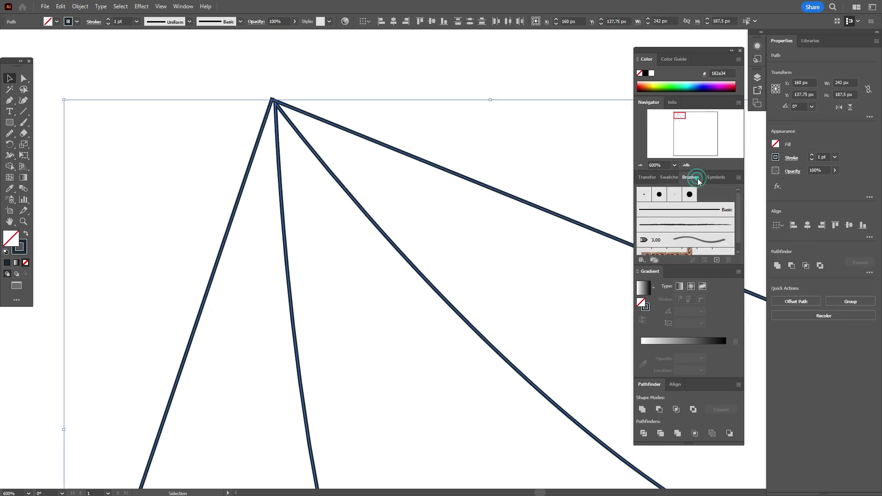
pyautogui.click(645, 195)
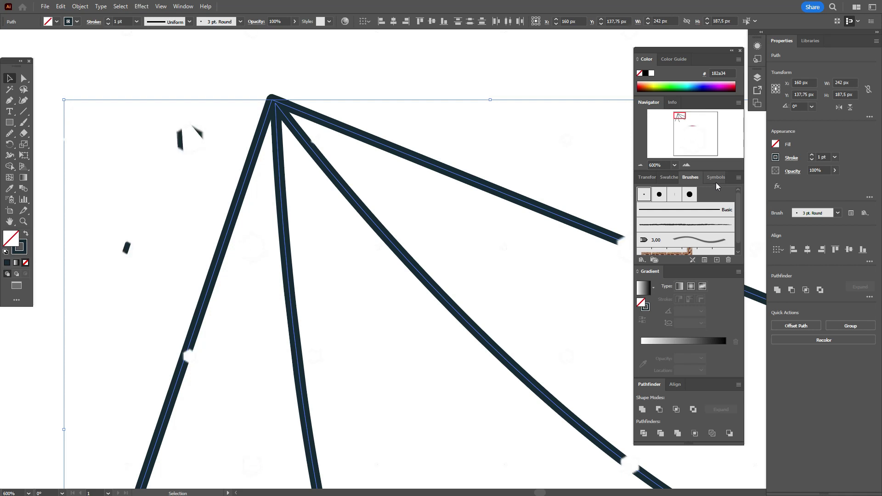
pyautogui.hotkey('ctrl', '-')
pyautogui.hotkey('ctrl', '-')
pyautogui.click(428, 269)
# - Draw three upward-bowed arcs between the left straight strand and the first curved strand
pyautogui.click(9, 102)
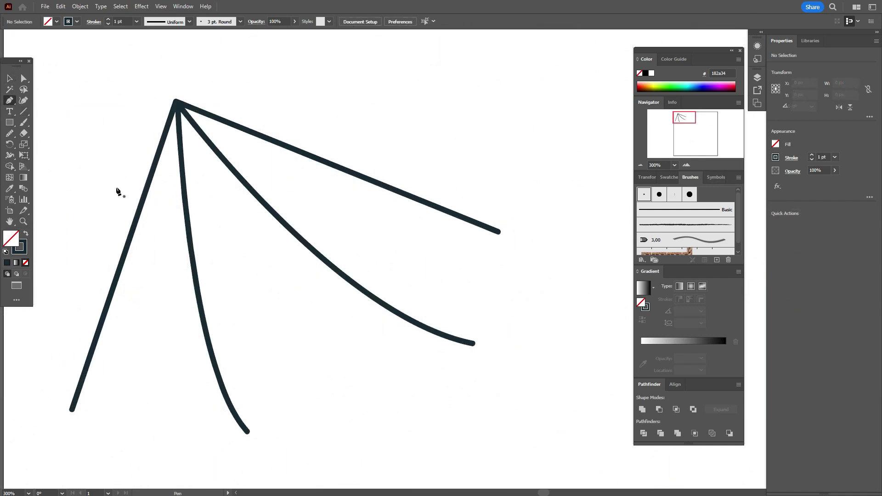
pyautogui.click(91, 357)
pyautogui.moveTo(210, 352); pyautogui.dragTo(259, 399)
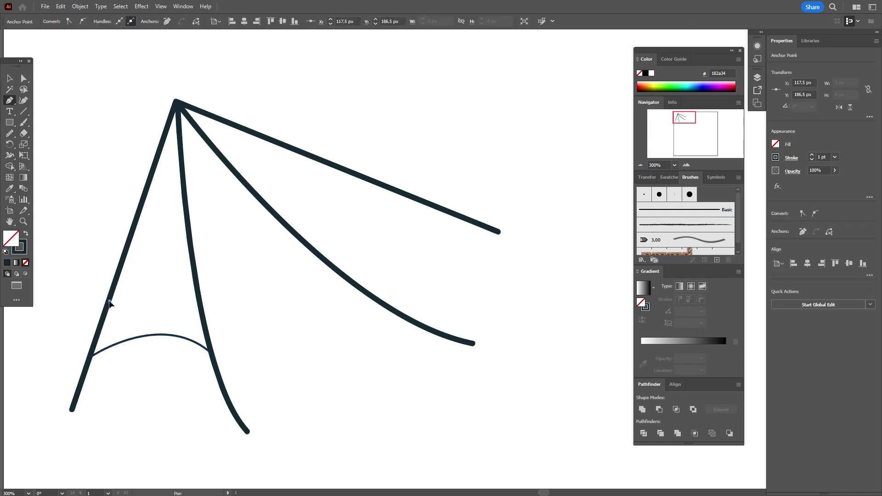
pyautogui.press('Escape')
pyautogui.click(109, 300)
pyautogui.moveTo(197, 295); pyautogui.dragTo(242, 323)
pyautogui.press('Escape')
pyautogui.click(144, 202)
pyautogui.moveTo(184, 205); pyautogui.dragTo(196, 226)
pyautogui.press('Escape')
# - Draw four upward-bowed arcs connecting the two curved strands, growing larger away from the apex
pyautogui.click(231, 404)
pyautogui.moveTo(394, 310); pyautogui.dragTo(508, 321)
pyautogui.press('Escape')
pyautogui.click(198, 294)
pyautogui.moveTo(298, 237); pyautogui.dragTo(360, 246)
pyautogui.press('Escape')
pyautogui.click(191, 239)
pyautogui.moveTo(261, 200); pyautogui.dragTo(324, 203)
pyautogui.press('Escape')
pyautogui.click(186, 208)
pyautogui.moveTo(240, 174); pyautogui.dragTo(286, 190)
# - Draw three arcs bowed toward the apex between the second curved strand and the upper straight strand
pyautogui.click(354, 281)
pyautogui.moveTo(400, 193); pyautogui.dragTo(472, 181)
pyautogui.press('Escape')
pyautogui.click(278, 214)
pyautogui.moveTo(315, 160); pyautogui.dragTo(374, 149)
pyautogui.press('Escape')
pyautogui.click(234, 170)
pyautogui.moveTo(266, 138); pyautogui.dragTo(303, 142)
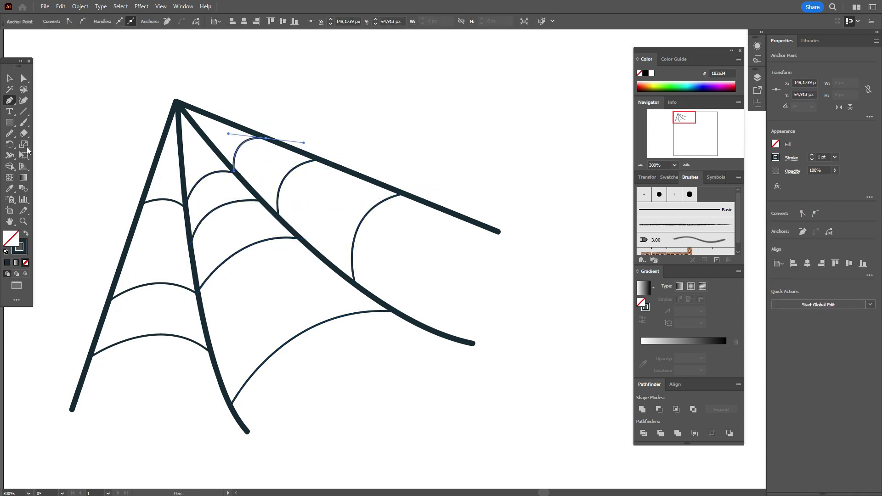
pyautogui.press('Escape')
# - Apply the 3 pt. Round brush to all the connecting arcs in the web's three sections
pyautogui.press('v')
pyautogui.moveTo(161, 202)
pyautogui.mouseDown()
pyautogui.moveTo(161, 297)
pyautogui.moveTo(173, 346)
pyautogui.mouseUp()
pyautogui.click(659, 195)
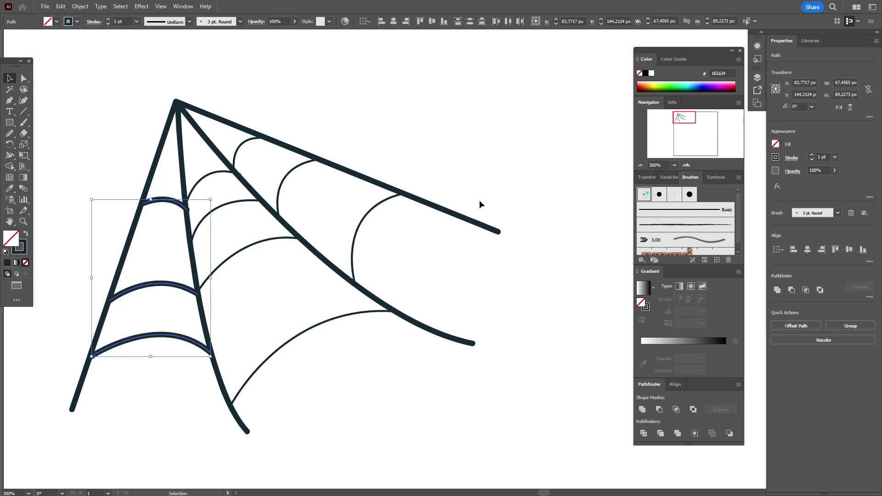
pyautogui.moveTo(192, 163)
pyautogui.mouseDown()
pyautogui.moveTo(297, 360)
pyautogui.moveTo(220, 219)
pyautogui.mouseUp()
pyautogui.moveTo(315, 360); pyautogui.dragTo(247, 250)
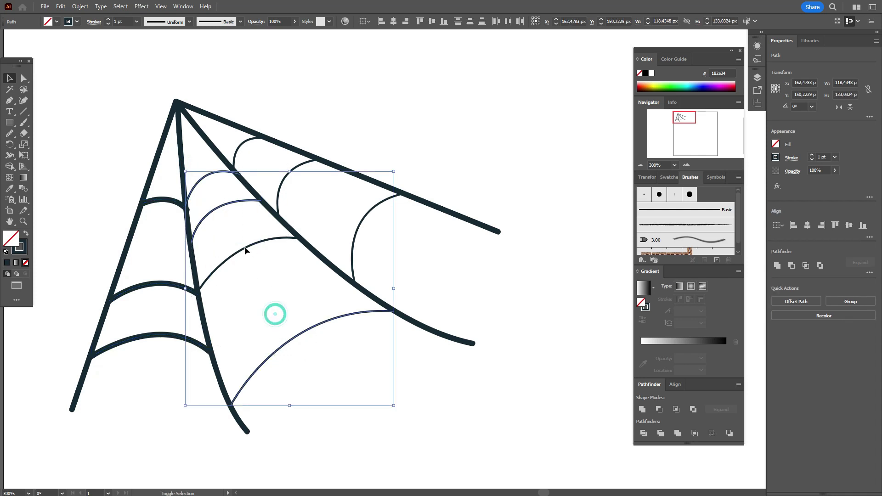
pyautogui.click(643, 194)
pyautogui.moveTo(226, 144); pyautogui.dragTo(344, 211)
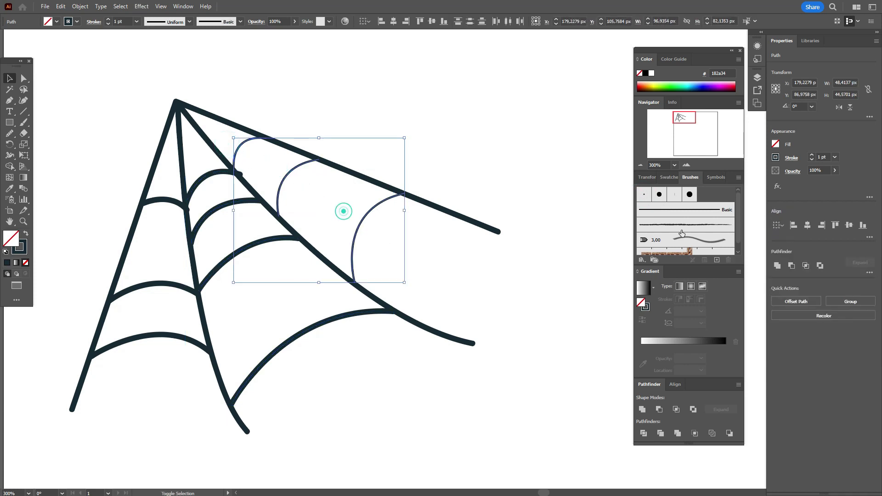
pyautogui.click(644, 194)
pyautogui.click(413, 145)
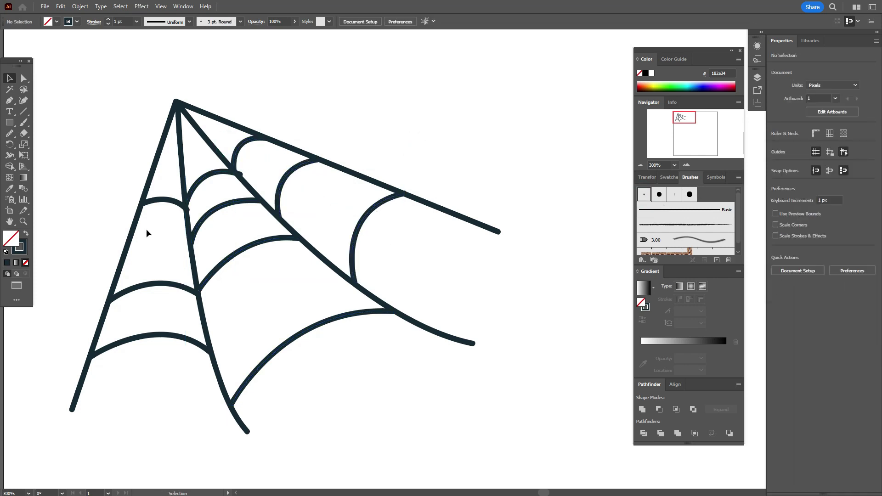
# - Narrow the topmost arcs of the left and middle sections to stop at their strands, making the middle one about 31 px wide
pyautogui.click(183, 206)
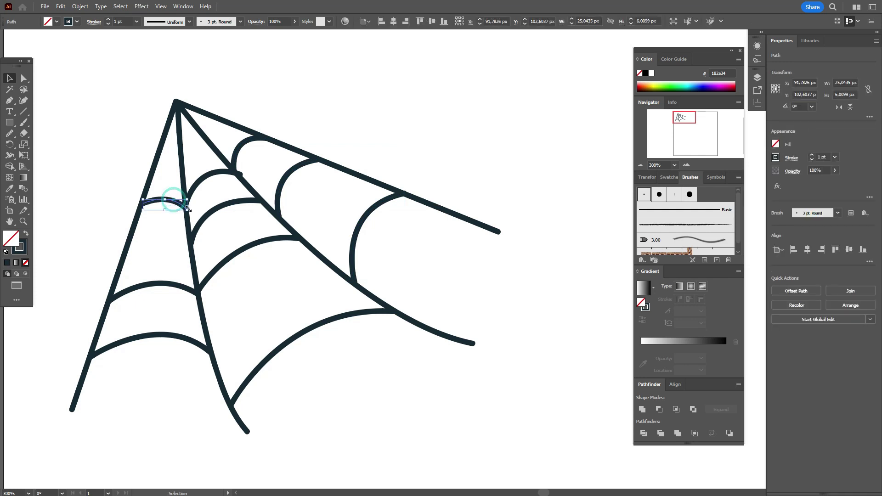
pyautogui.click(210, 176)
pyautogui.click(240, 189)
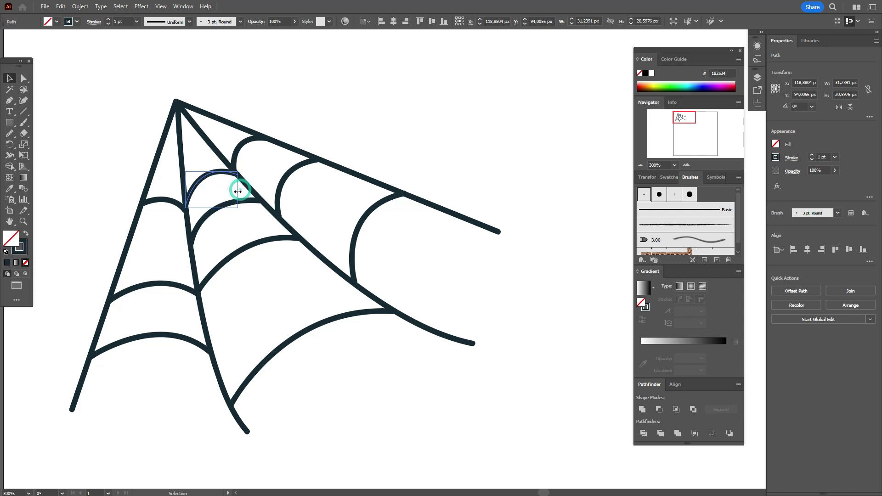
pyautogui.click(319, 111)
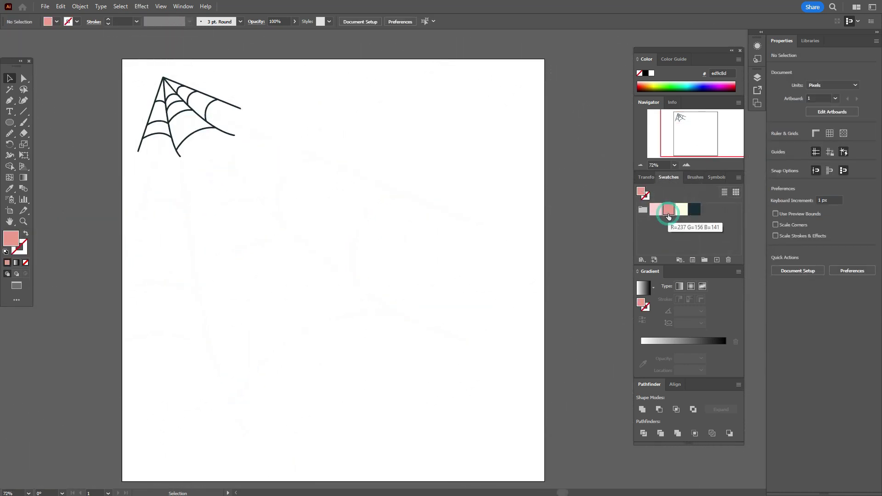
# - Draw a vertical ellipse of 122 × 191 px below and beside the web, filled with the coral swatch R=237 G=156 B=141 and no stroke
pyautogui.press('l')
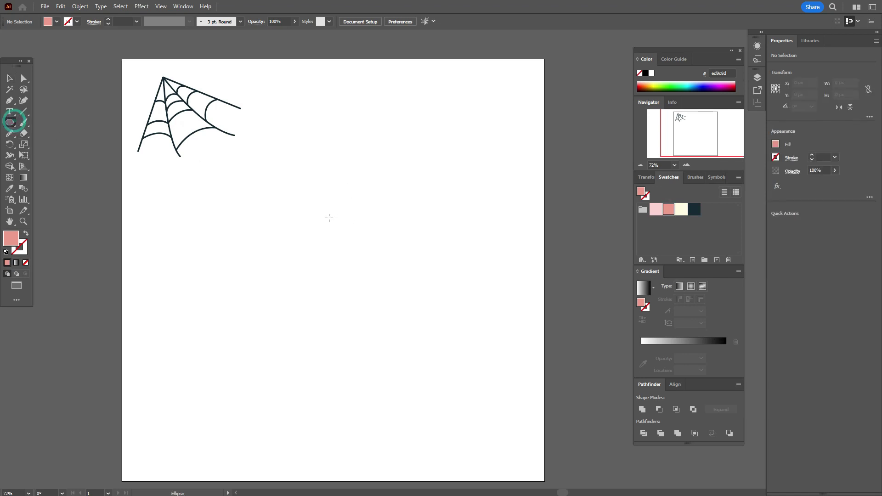
pyautogui.moveTo(263, 157); pyautogui.dragTo(314, 238)
pyautogui.press('v')
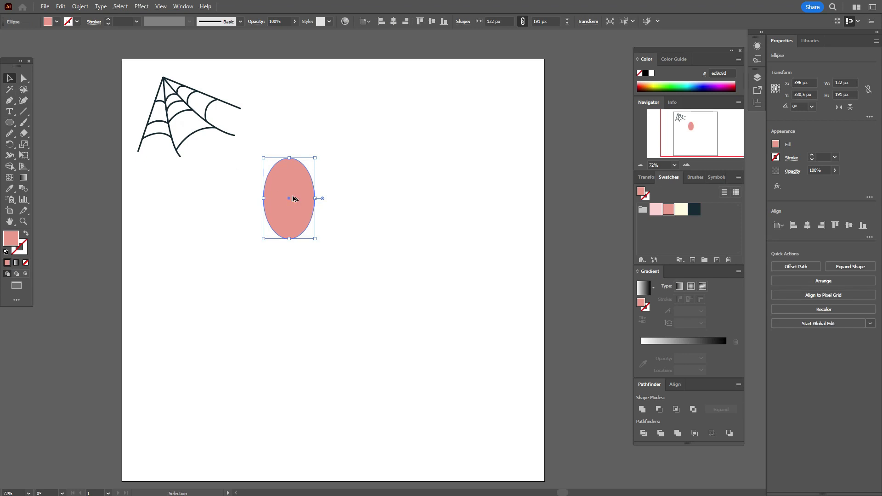
# - Duplicate the ellipse to the right, overlapping the original, and resize the copy to 130 × 180 px
pyautogui.moveTo(294, 198); pyautogui.dragTo(325, 195)
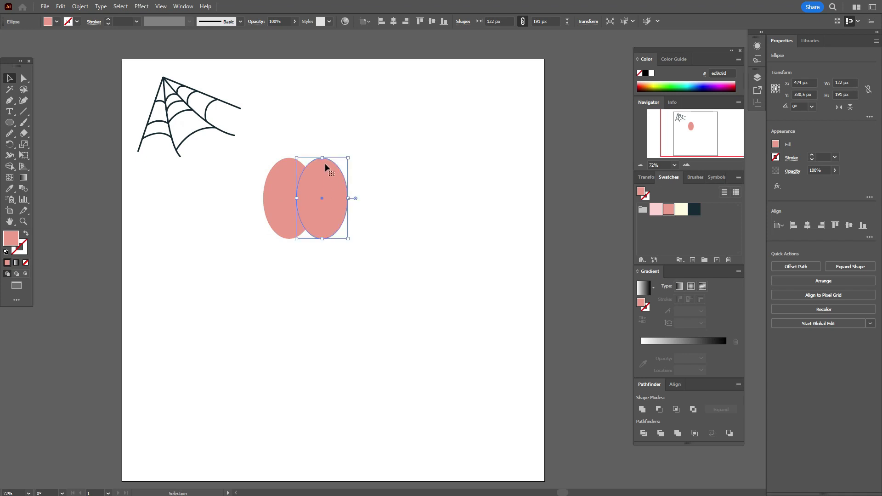
pyautogui.moveTo(325, 159); pyautogui.dragTo(323, 161)
pyautogui.moveTo(348, 199); pyautogui.dragTo(352, 199)
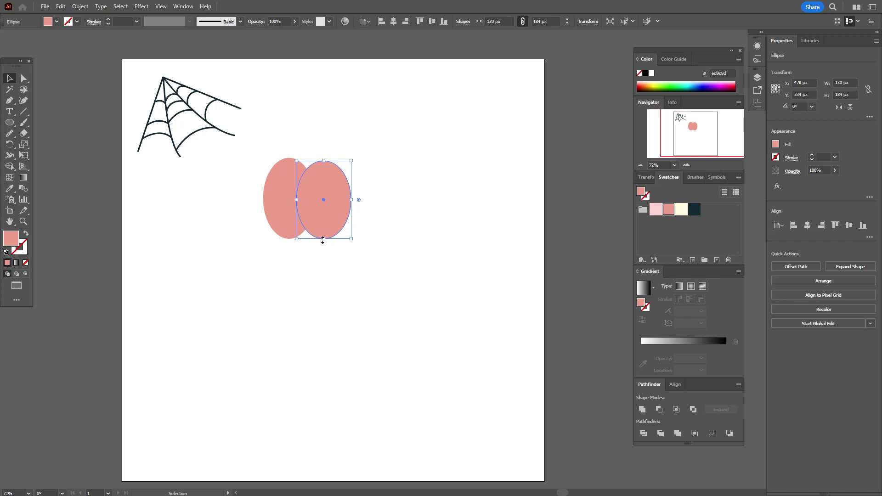
pyautogui.moveTo(323, 240); pyautogui.dragTo(323, 238)
# - Move the right ellipse closer to the centre, and place a slightly shortened copy of it overlapping the middle ellipse's left side
pyautogui.moveTo(335, 198); pyautogui.dragTo(268, 208)
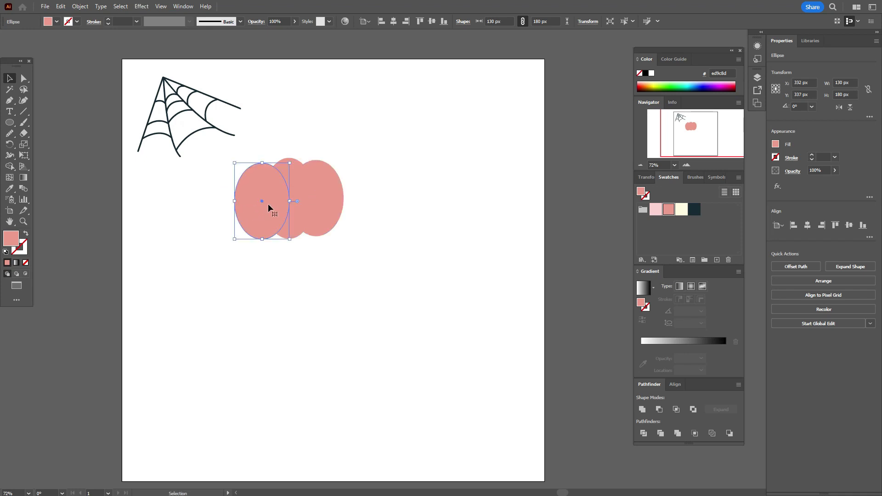
pyautogui.moveTo(262, 163); pyautogui.dragTo(259, 166)
pyautogui.moveTo(266, 207); pyautogui.dragTo(264, 205)
pyautogui.click(332, 46)
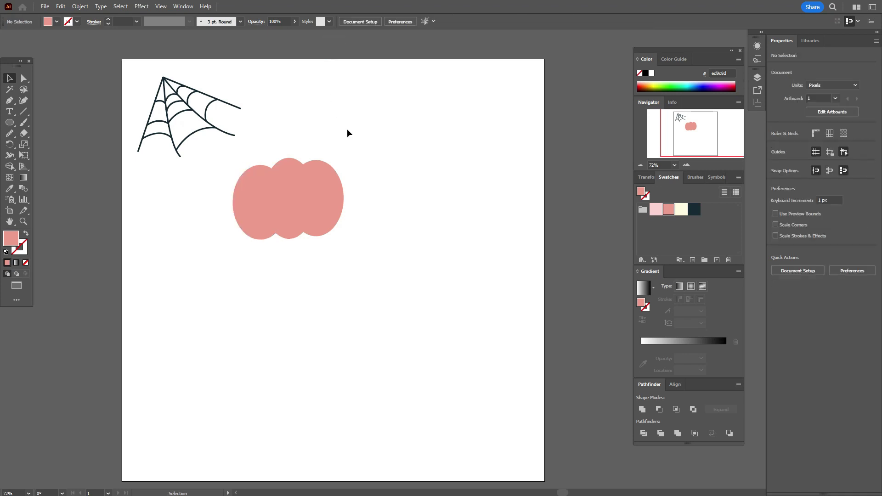
# - Paint two curved rib lines, about 149 px tall, with the cream swatch fffbe2 and the 3 pt. Round brush along the middle ellipse's sides
pyautogui.click(681, 210)
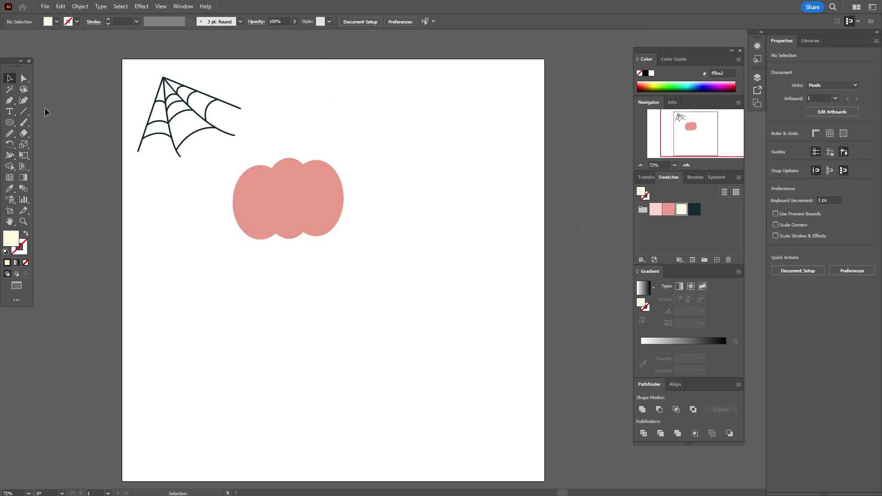
pyautogui.click(24, 122)
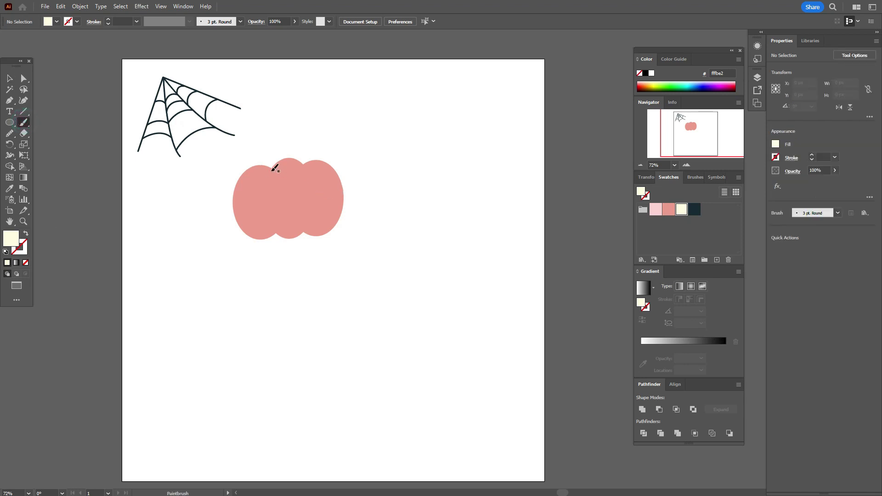
pyautogui.doubleClick(23, 123)
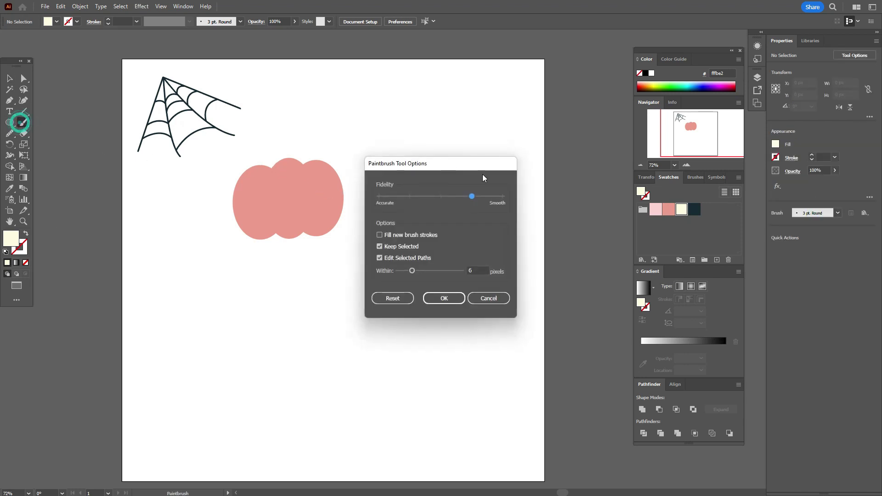
pyautogui.click(451, 297)
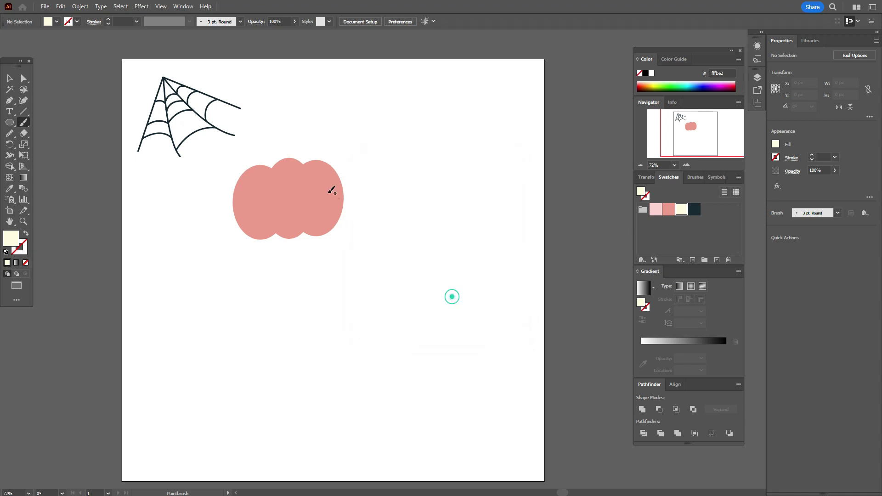
pyautogui.click(692, 178)
pyautogui.click(643, 195)
pyautogui.click(28, 122)
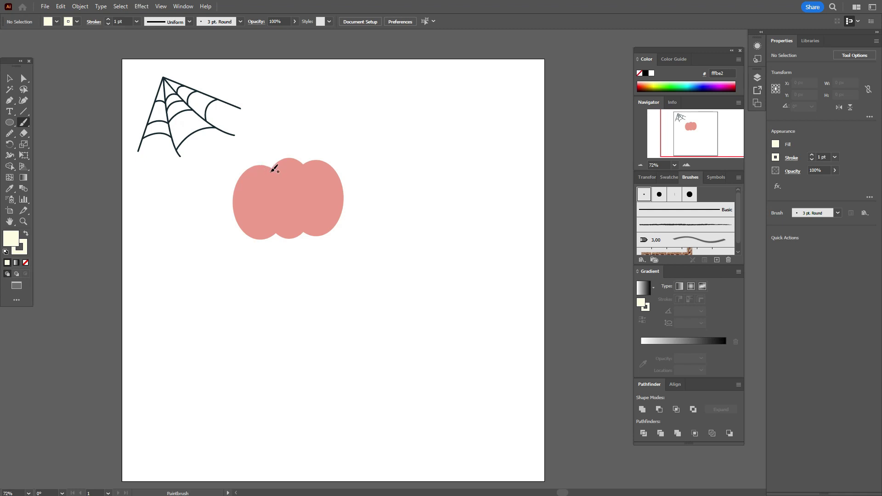
pyautogui.moveTo(273, 168)
pyautogui.mouseDown()
pyautogui.moveTo(265, 208)
pyautogui.moveTo(273, 233)
pyautogui.mouseUp()
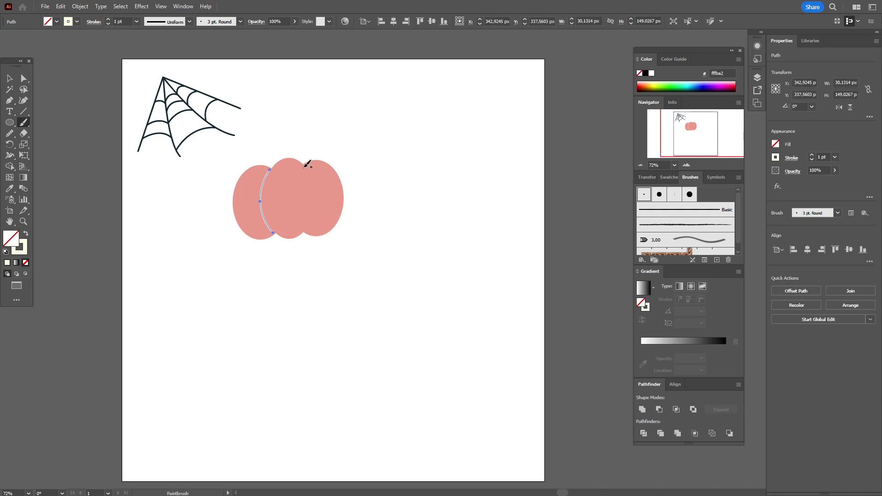
pyautogui.moveTo(305, 167)
pyautogui.mouseDown()
pyautogui.moveTo(313, 207)
pyautogui.moveTo(305, 228)
pyautogui.mouseUp()
pyautogui.click(9, 78)
pyautogui.click(95, 105)
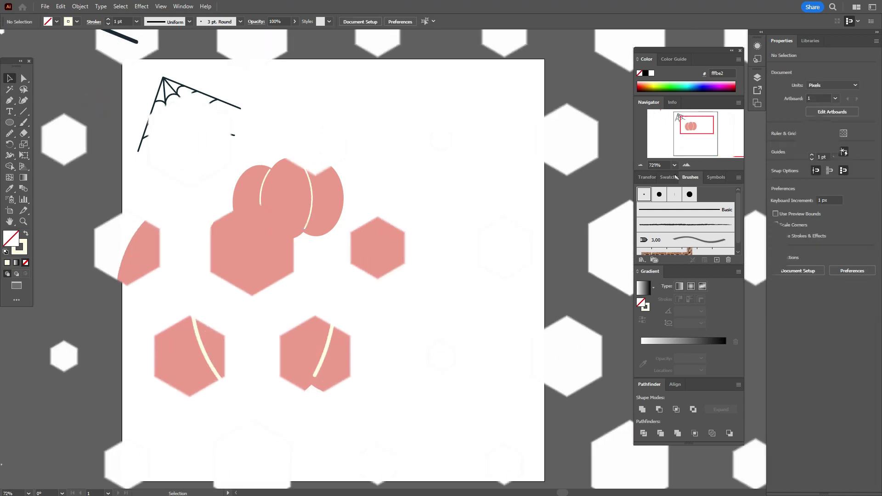
# - Start the pumpkin stem with the Pen tool in the dark 182a34 fill, curving from the middle ellipse's top up to a short blunt tip
pyautogui.click(669, 177)
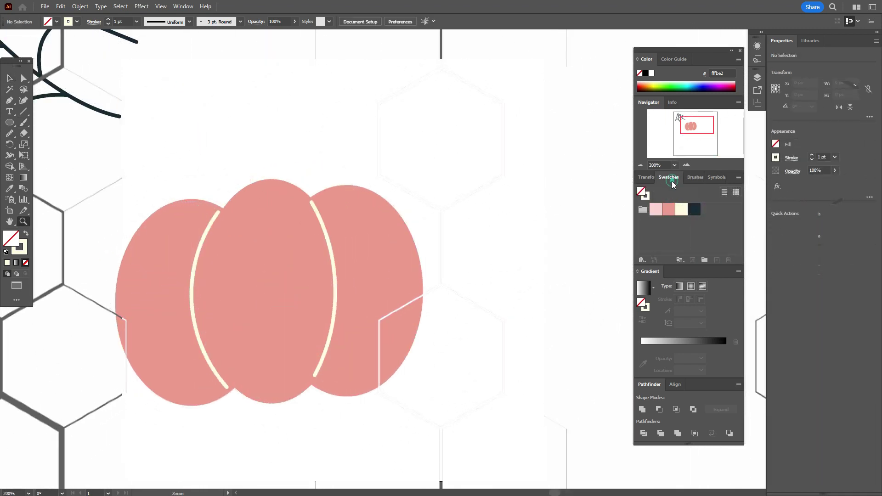
pyautogui.click(694, 209)
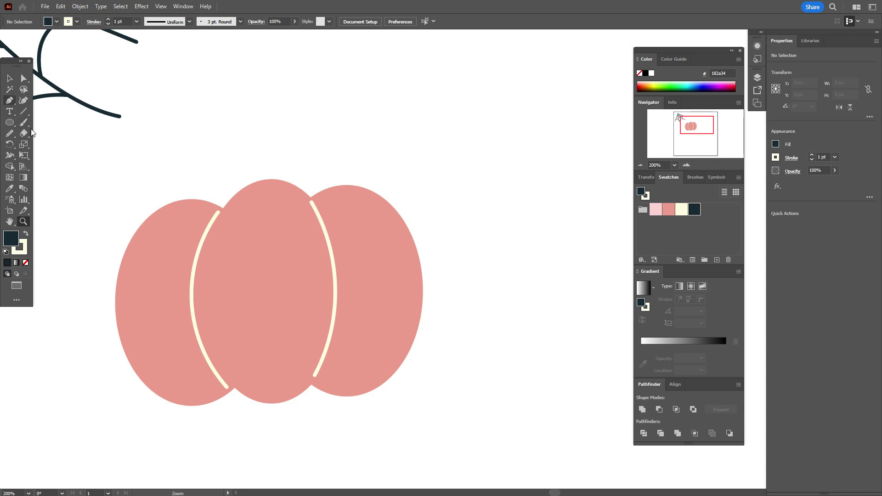
pyautogui.click(9, 100)
pyautogui.click(256, 186)
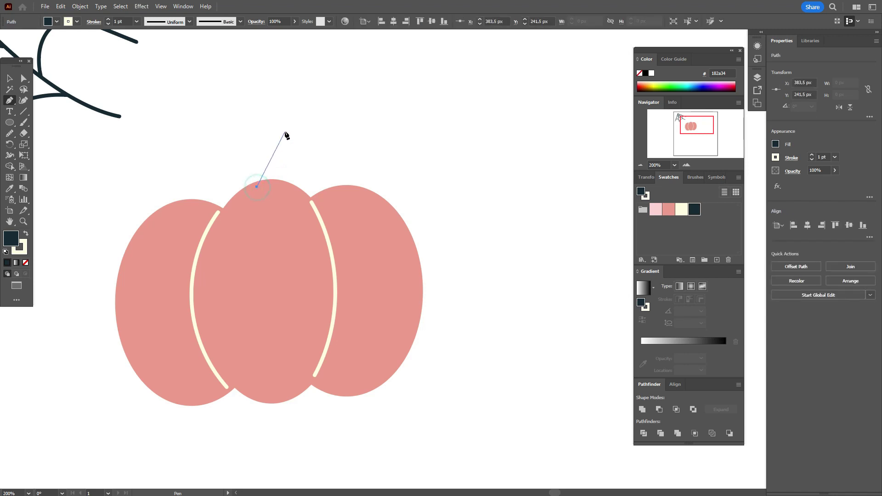
pyautogui.moveTo(290, 115); pyautogui.dragTo(350, 90)
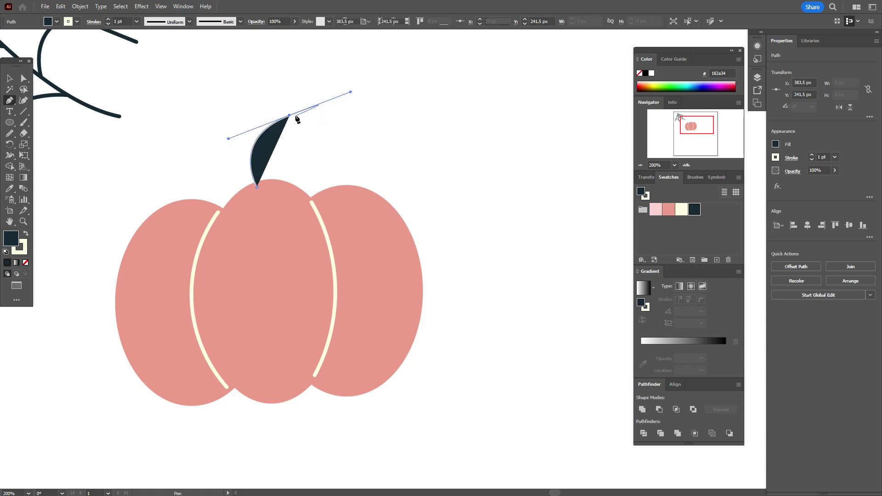
pyautogui.click(289, 116)
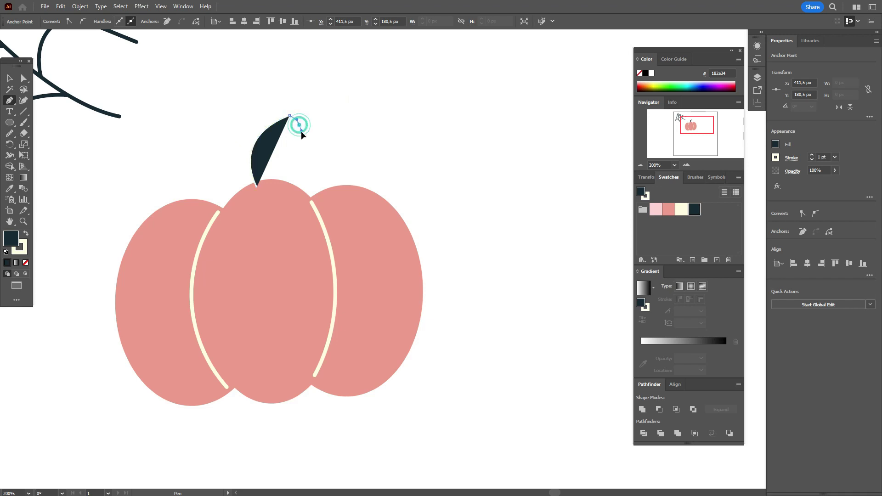
pyautogui.moveTo(298, 124); pyautogui.dragTo(302, 132)
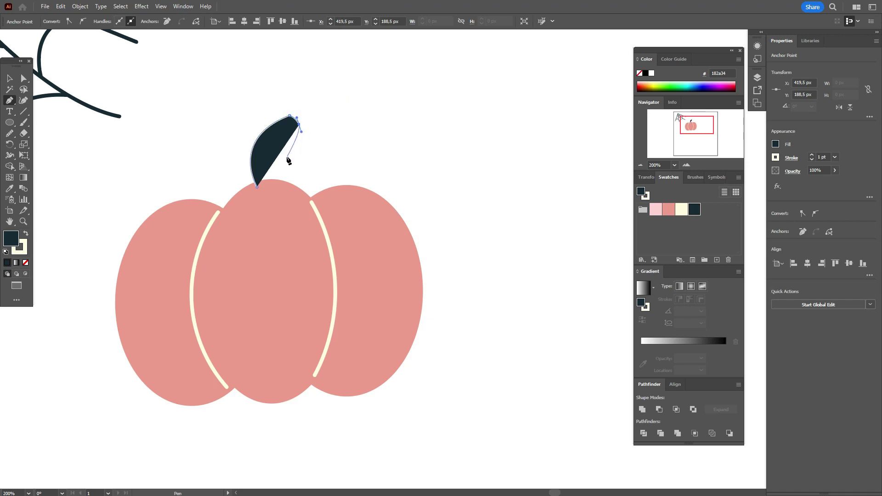
# - Remove the stem's stroke, curve its right side back down to the pumpkin, and close the outline at its starting point
pyautogui.click(23, 250)
pyautogui.click(26, 262)
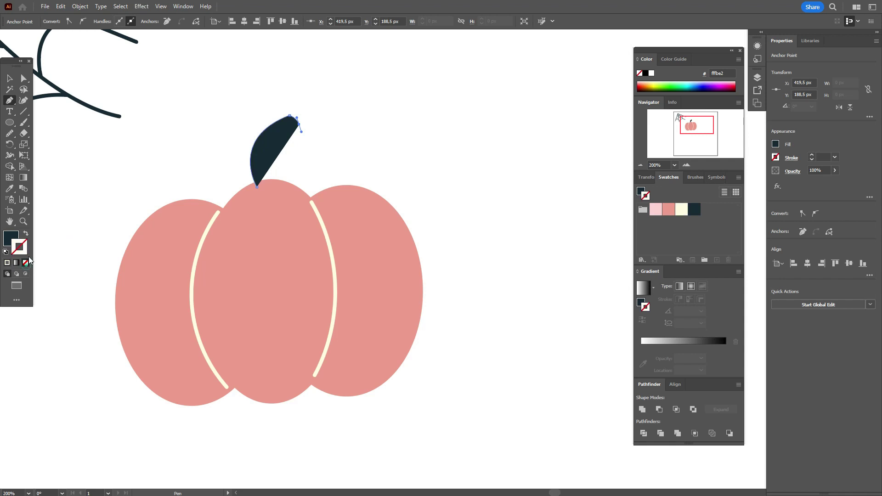
pyautogui.click(7, 237)
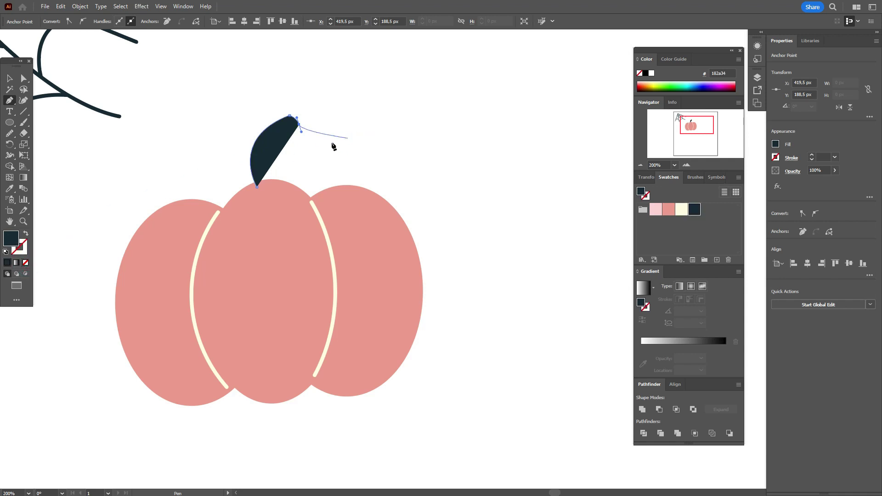
pyautogui.click(299, 124)
pyautogui.moveTo(276, 186); pyautogui.dragTo(294, 230)
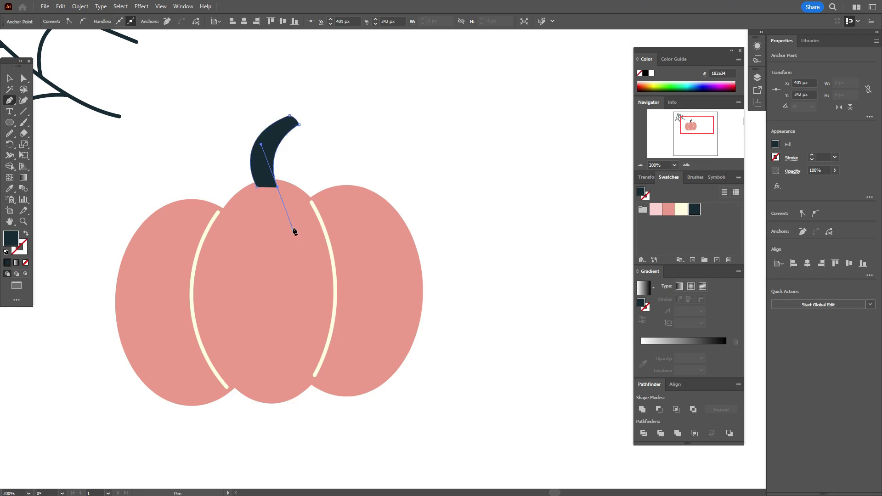
pyautogui.click(277, 188)
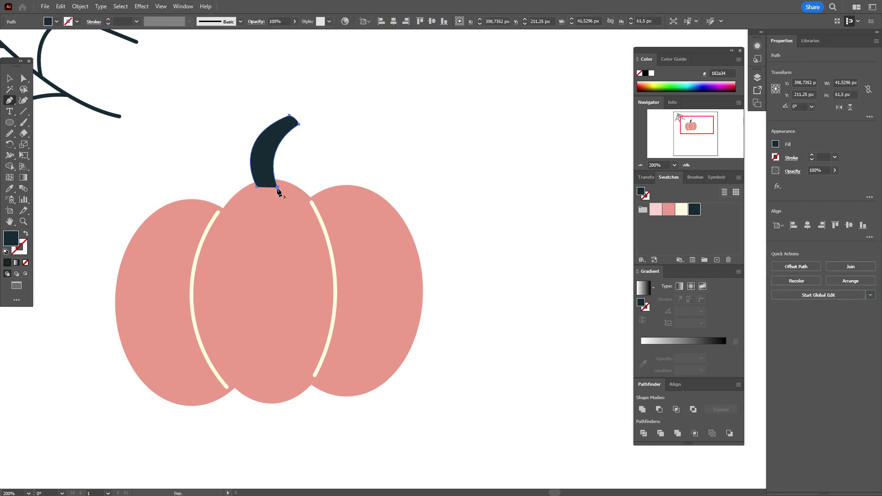
pyautogui.keyDown('ctrl'); pyautogui.click(256, 186); pyautogui.keyUp('ctrl')
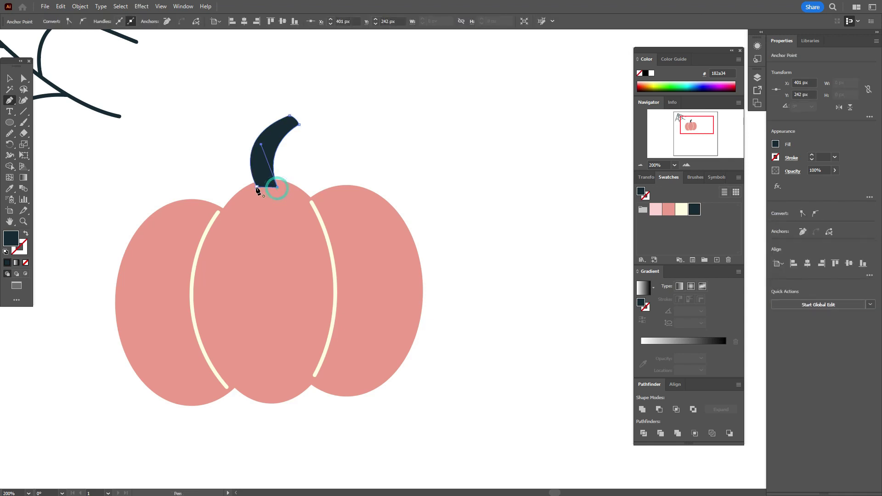
pyautogui.click(29, 85)
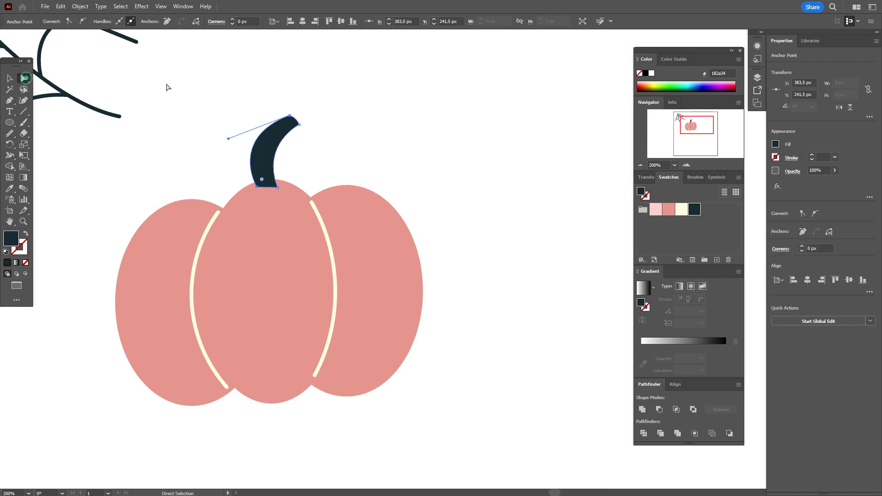
pyautogui.click(202, 98)
# - Send the stem to the back, behind the pumpkin's ellipses
pyautogui.click(275, 146)
pyautogui.rightClick(275, 146)
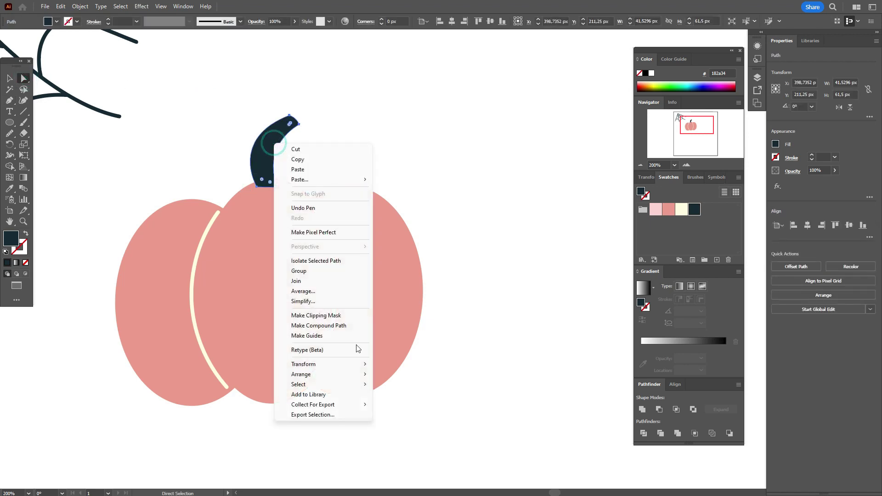
pyautogui.moveTo(358, 374)
pyautogui.click(401, 404)
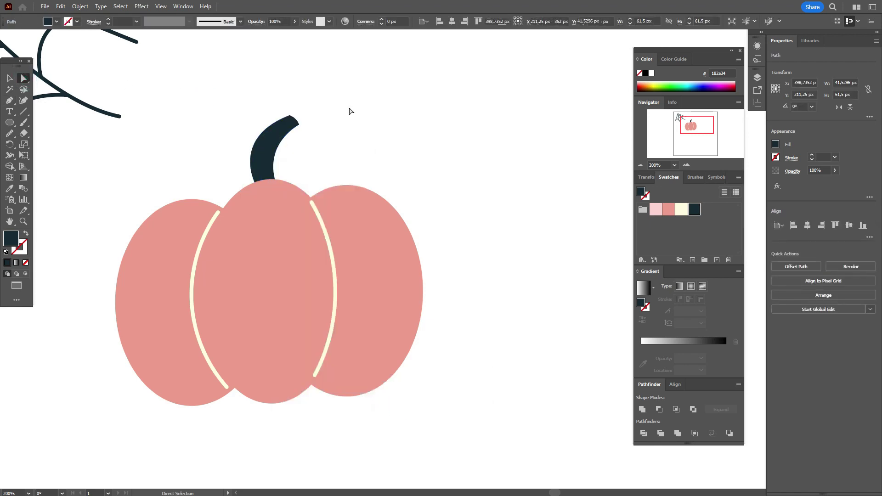
pyautogui.click(351, 108)
# - Tilt the stem clockwise and lower it further into the top of the middle ellipse
pyautogui.click(8, 81)
pyautogui.moveTo(271, 144); pyautogui.dragTo(289, 160)
pyautogui.press('a')
pyautogui.click(324, 87)
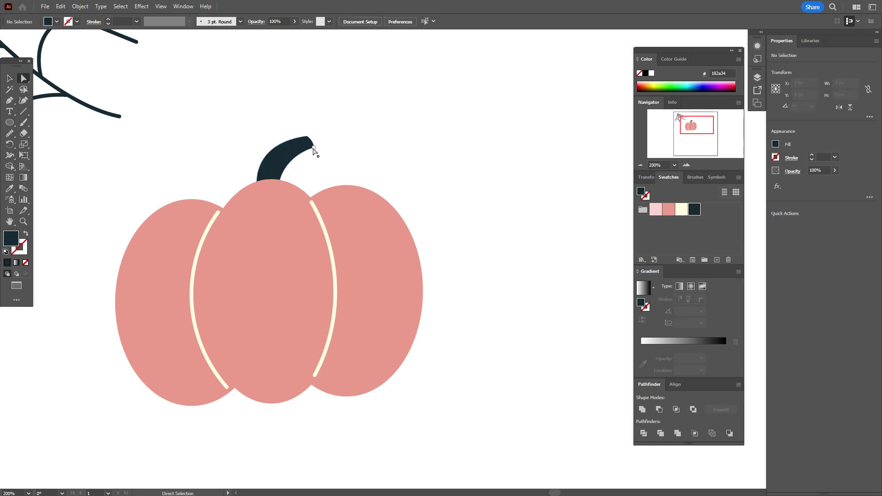
# - Round the two corners of the stem's tip and move its lower-left anchor point outward to widen the base
pyautogui.click(313, 148)
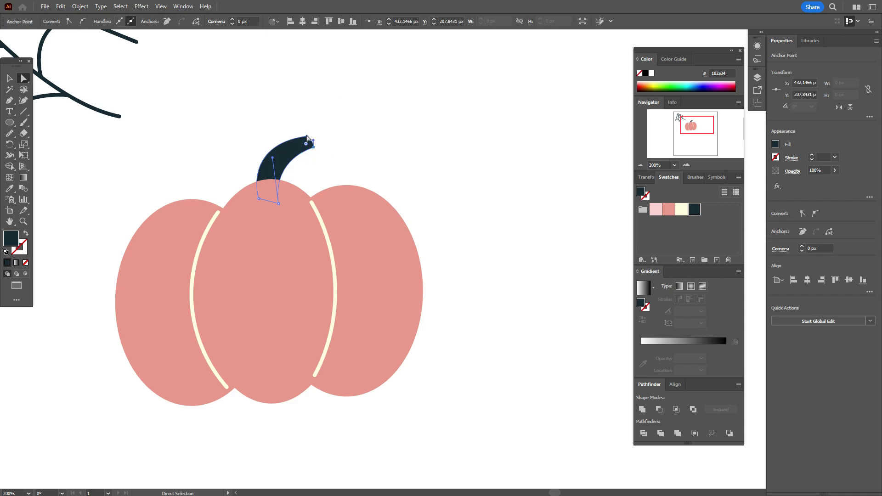
pyautogui.click(307, 137)
pyautogui.click(313, 148)
pyautogui.moveTo(309, 145); pyautogui.dragTo(308, 148)
pyautogui.click(323, 126)
pyautogui.click(307, 136)
pyautogui.click(305, 145)
pyautogui.click(324, 116)
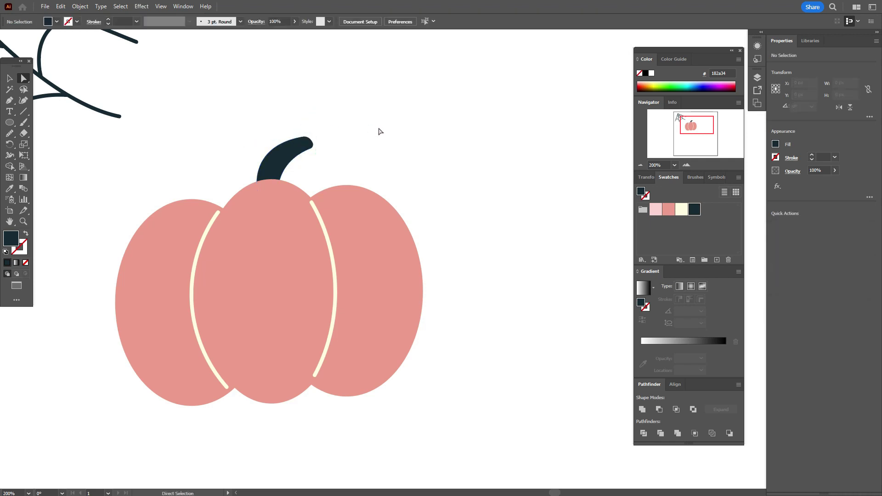
pyautogui.moveTo(289, 179); pyautogui.dragTo(258, 202)
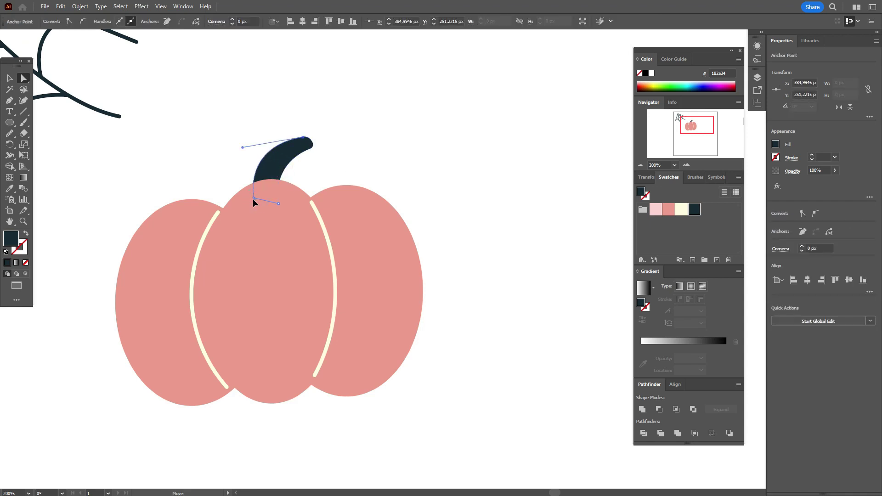
pyautogui.click(316, 167)
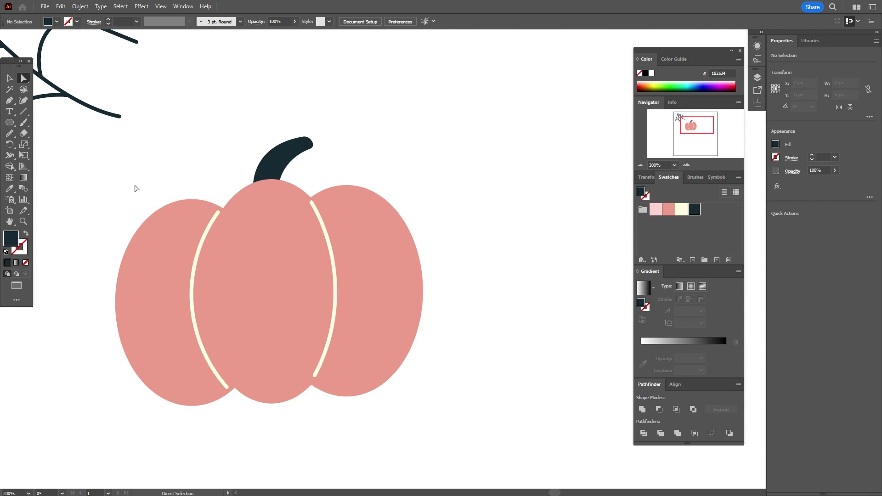
# - Draw a dark 24 × 41 px ellipse as the left eye, tilt it, and add an oppositely tilted 26 × 41 px right eye
pyautogui.click(12, 124)
pyautogui.moveTo(219, 253)
pyautogui.mouseDown()
pyautogui.moveTo(238, 305)
pyautogui.moveTo(247, 300)
pyautogui.mouseUp()
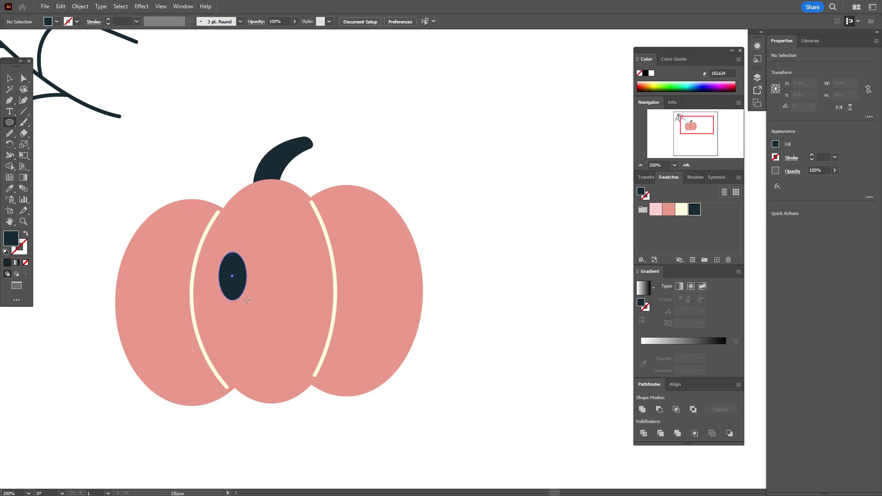
pyautogui.press('v')
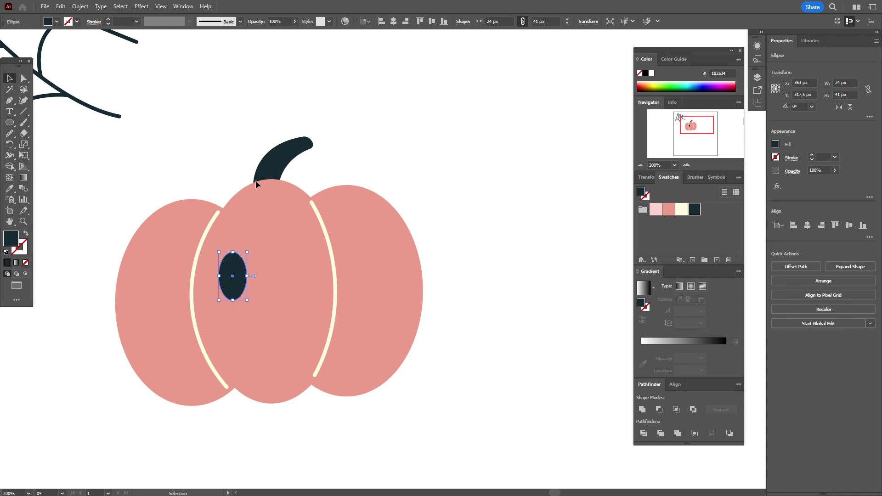
pyautogui.moveTo(247, 276)
pyautogui.mouseDown()
pyautogui.moveTo(234, 276)
pyautogui.moveTo(273, 262)
pyautogui.moveTo(234, 278)
pyautogui.moveTo(309, 265)
pyautogui.moveTo(299, 269)
pyautogui.mouseUp()
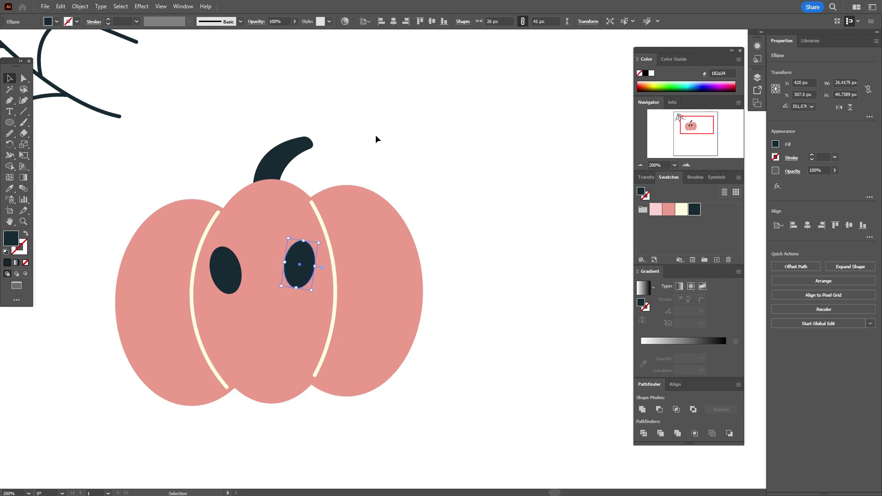
pyautogui.click(376, 135)
# - Set the Paintbrush fidelity to fully Smooth and paint a dark smile about 37 × 18 px below and between the eyes
pyautogui.click(25, 125)
pyautogui.doubleClick(24, 124)
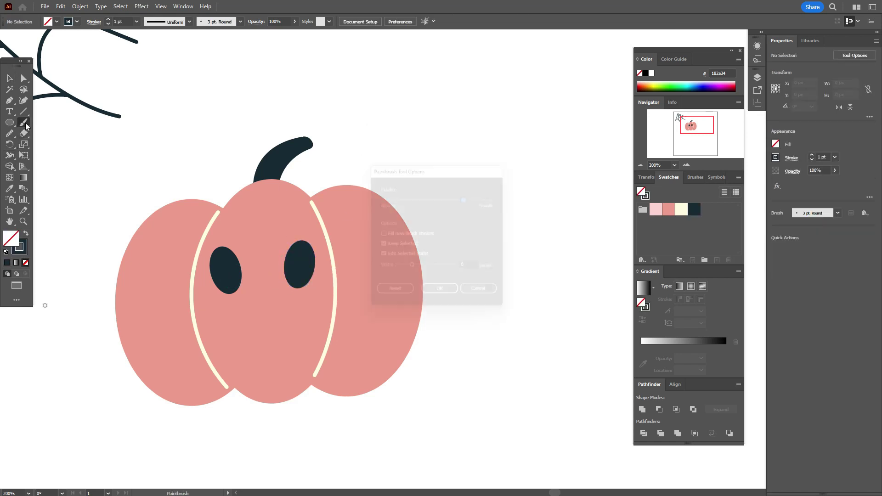
pyautogui.click(503, 196)
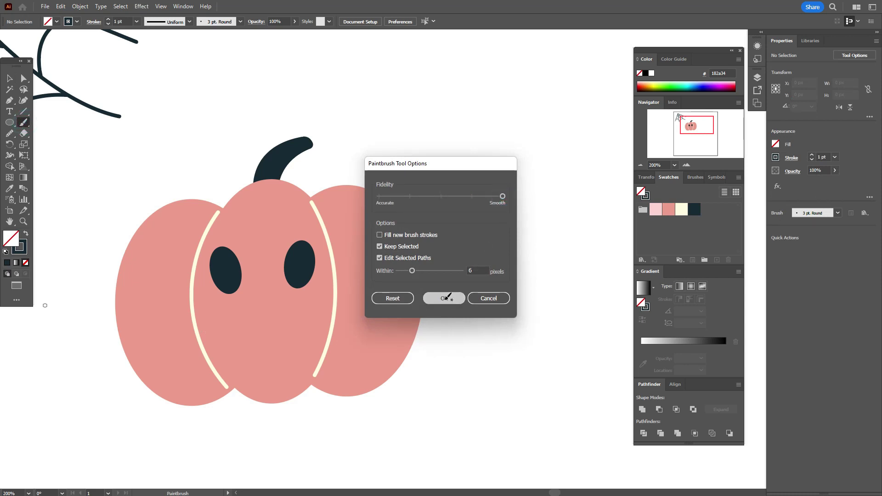
pyautogui.click(448, 299)
pyautogui.moveTo(253, 316)
pyautogui.mouseDown()
pyautogui.moveTo(275, 321)
pyautogui.moveTo(290, 300)
pyautogui.mouseUp()
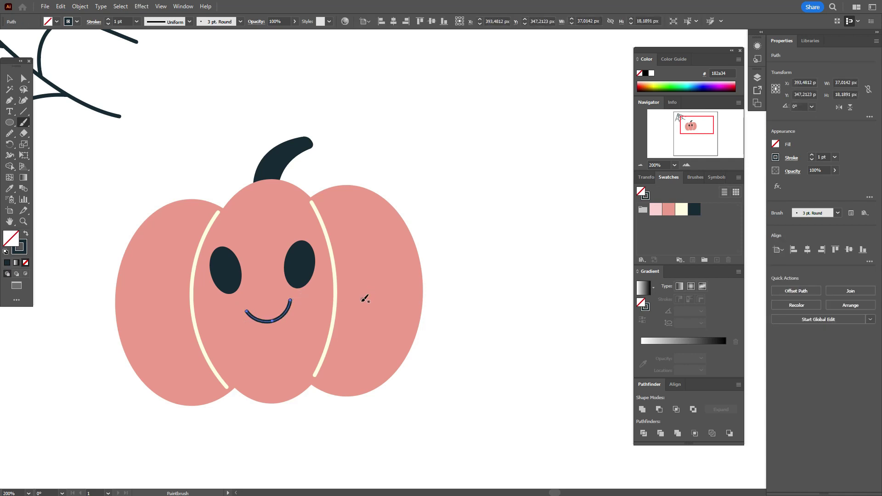
pyautogui.click(9, 78)
pyautogui.click(241, 110)
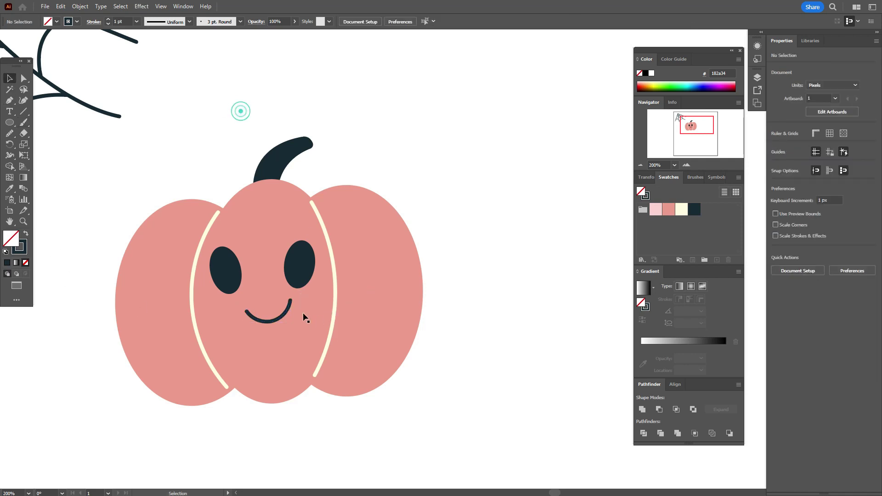
# - Rotate the smile slightly clockwise, shift it a little to the left, and choose the cream swatch fffbe2 as the fill colour
pyautogui.click(289, 310)
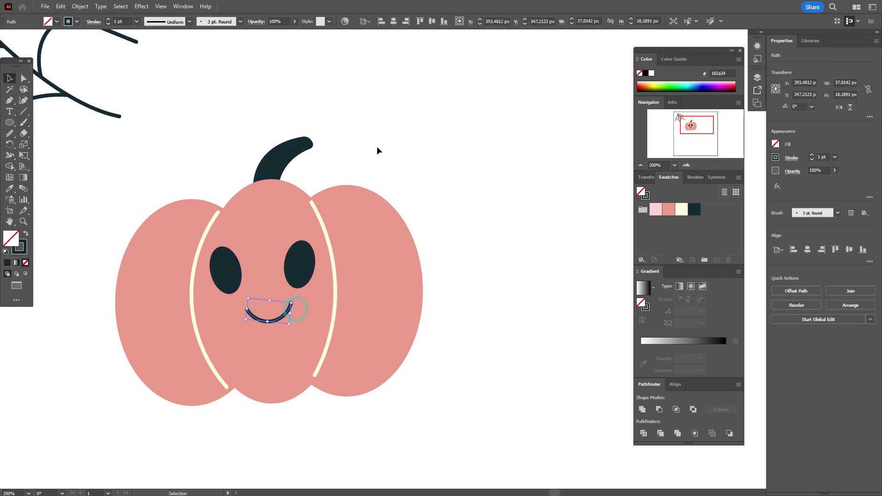
pyautogui.moveTo(287, 321); pyautogui.dragTo(278, 318)
pyautogui.click(409, 179)
pyautogui.click(681, 209)
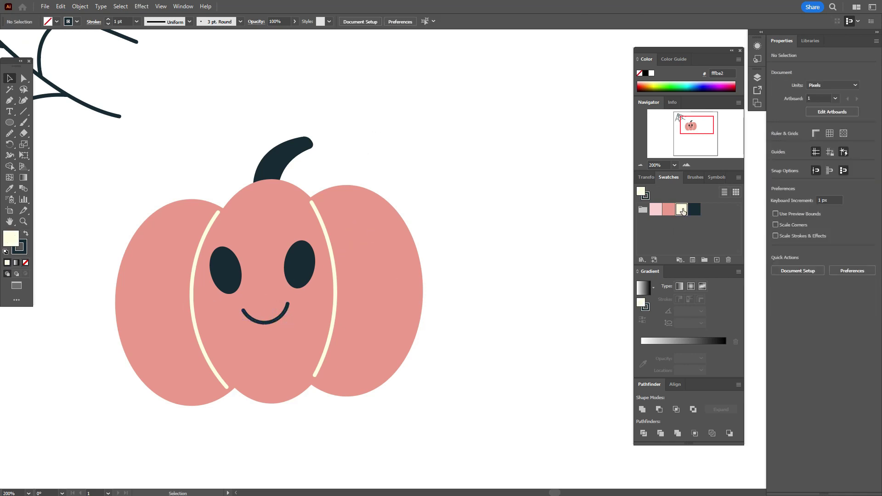
# - Remove the stroke and draw a 26 × 15 px cream ellipse as the left cheek and a 24 × 13 px one as the right cheek
pyautogui.click(25, 263)
pyautogui.press('x')
pyautogui.press('l')
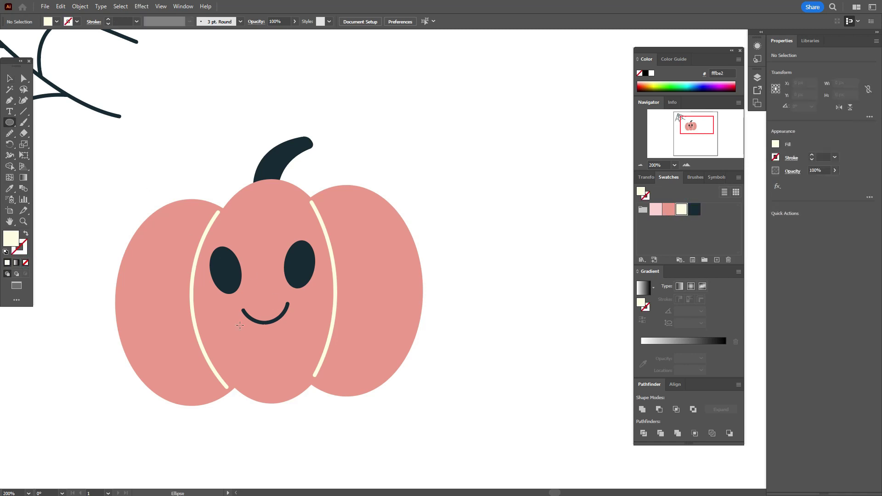
pyautogui.moveTo(220, 319); pyautogui.dragTo(236, 334)
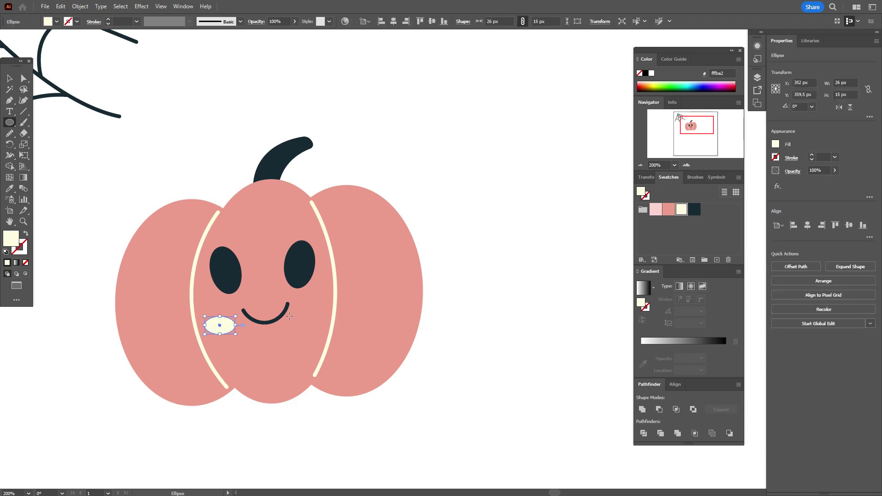
pyautogui.moveTo(294, 315); pyautogui.dragTo(323, 329)
# - Slightly adjust the top anchor points of the two cheek ellipses with the Direct Selection tool
pyautogui.click(23, 78)
pyautogui.click(249, 173)
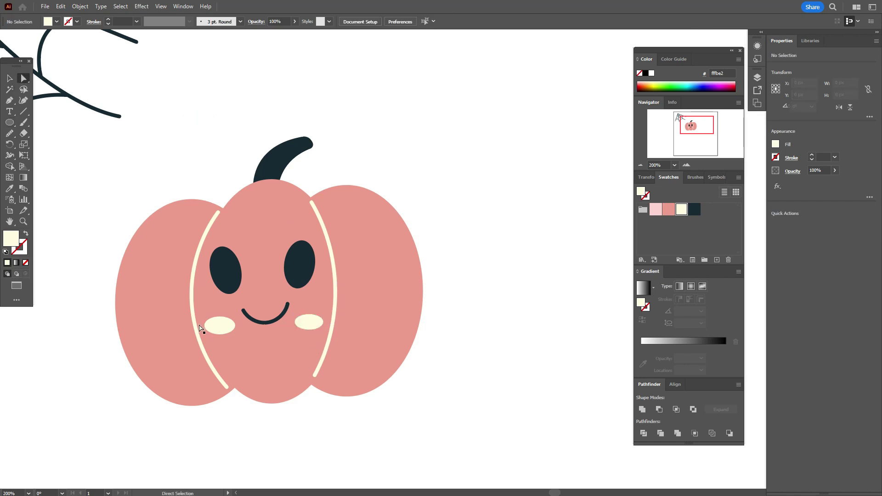
pyautogui.click(221, 321)
pyautogui.click(220, 317)
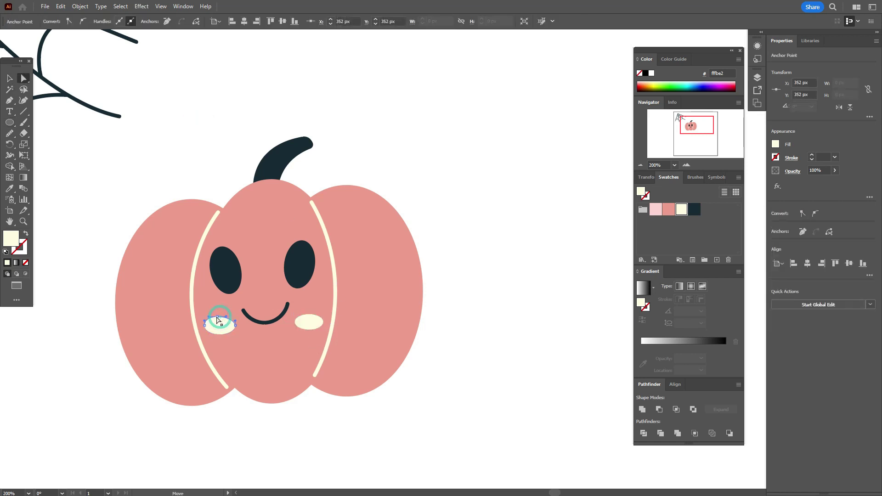
pyautogui.click(316, 317)
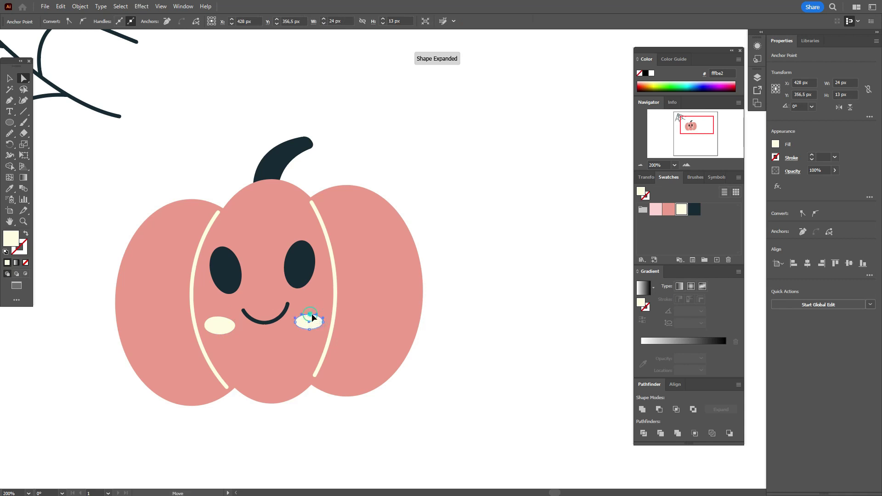
pyautogui.click(385, 124)
pyautogui.click(386, 121)
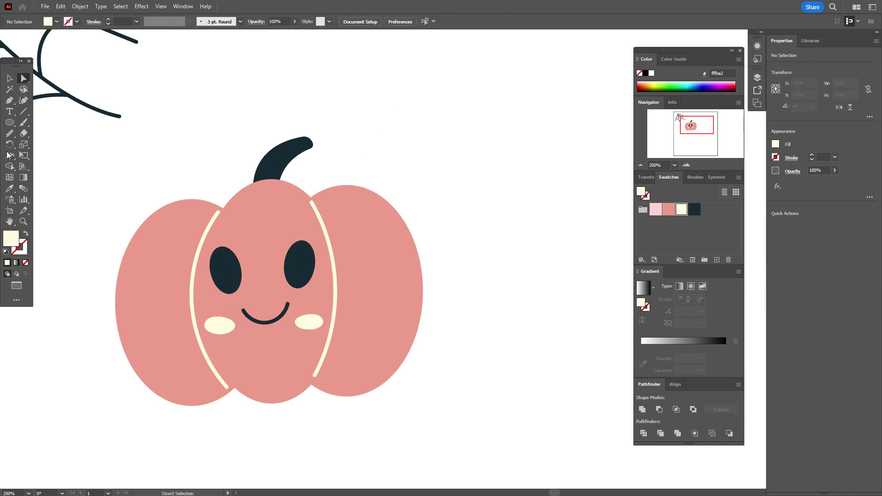
# - Fine-tune the position of both cheeks beside the mouth, nudging the right cheek slightly to the right
pyautogui.click(9, 78)
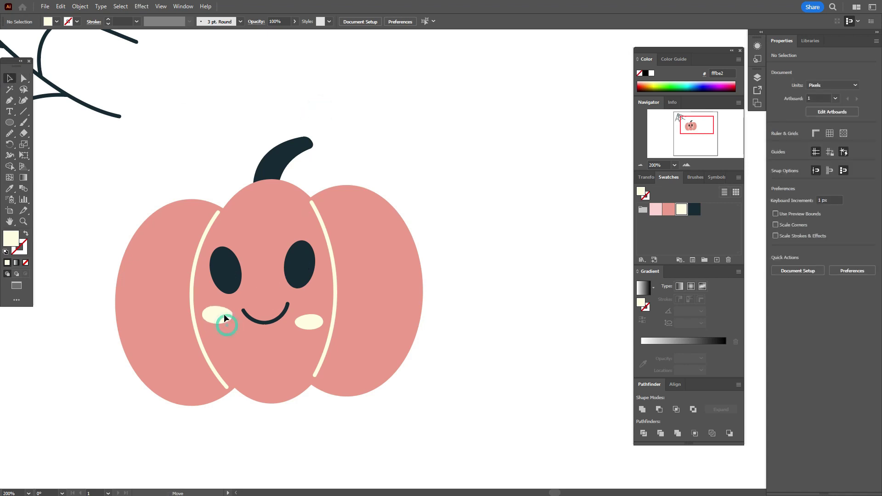
pyautogui.click(271, 322)
pyautogui.moveTo(223, 320); pyautogui.dragTo(226, 329)
pyautogui.click(385, 160)
pyautogui.moveTo(311, 326); pyautogui.dragTo(310, 325)
pyautogui.click(393, 132)
pyautogui.click(387, 130)
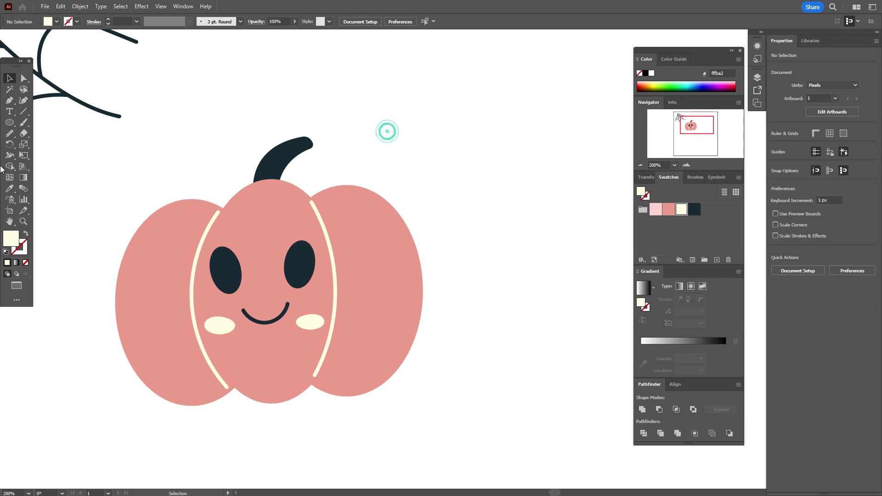
# - Draw a 10 × 8 px cream dot and two smaller ones on the pumpkin's upper-left lobe, and another on its lower-right lobe
pyautogui.press('l')
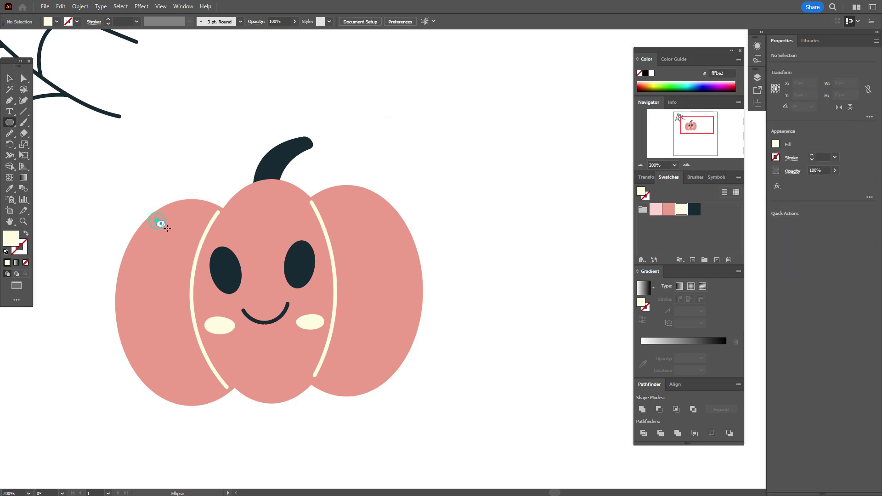
pyautogui.moveTo(168, 229); pyautogui.dragTo(169, 230)
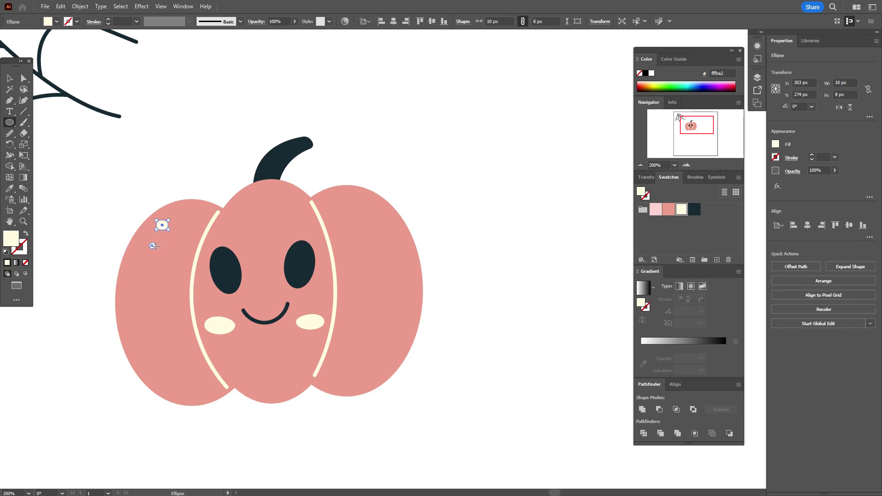
pyautogui.moveTo(150, 244); pyautogui.dragTo(155, 248)
pyautogui.moveTo(168, 240); pyautogui.dragTo(170, 242)
pyautogui.moveTo(363, 367); pyautogui.dragTo(366, 371)
pyautogui.click(9, 90)
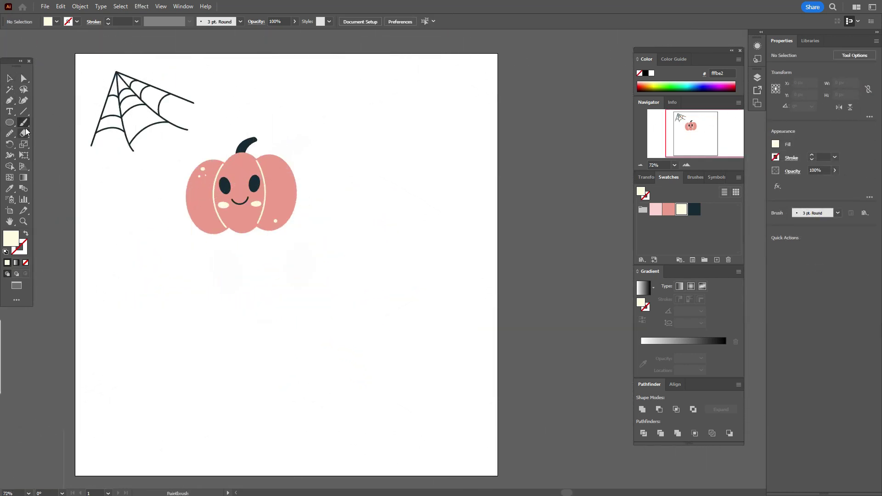
# - Adjust the Paintbrush options and paint a closed dark 182a34 ghost outline with a wavy hem, about 265 × 274 px, below the pumpkin
pyautogui.doubleClick(25, 124)
pyautogui.click(470, 196)
pyautogui.click(452, 298)
pyautogui.click(695, 210)
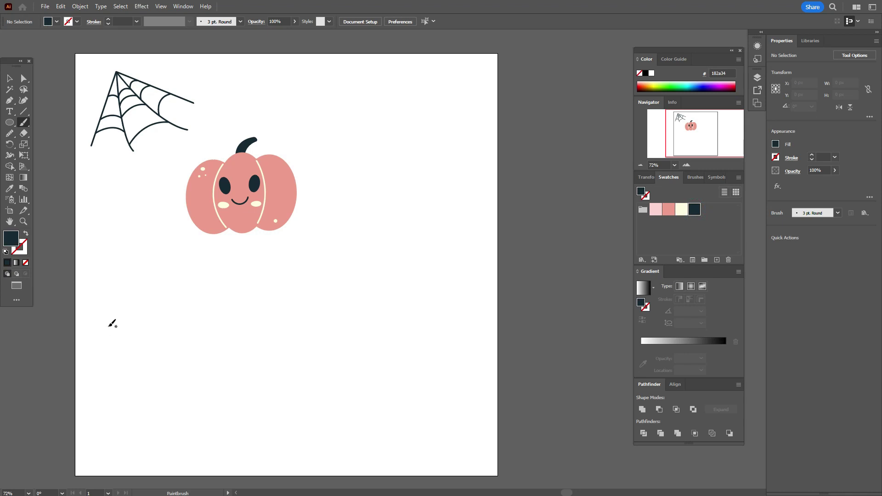
pyautogui.moveTo(109, 331); pyautogui.dragTo(130, 305)
pyautogui.moveTo(131, 274)
pyautogui.mouseDown()
pyautogui.moveTo(145, 236)
pyautogui.moveTo(160, 232)
pyautogui.moveTo(187, 238)
pyautogui.moveTo(199, 253)
pyautogui.moveTo(208, 321)
pyautogui.moveTo(220, 341)
pyautogui.moveTo(196, 333)
pyautogui.moveTo(181, 346)
pyautogui.moveTo(153, 341)
pyautogui.mouseUp()
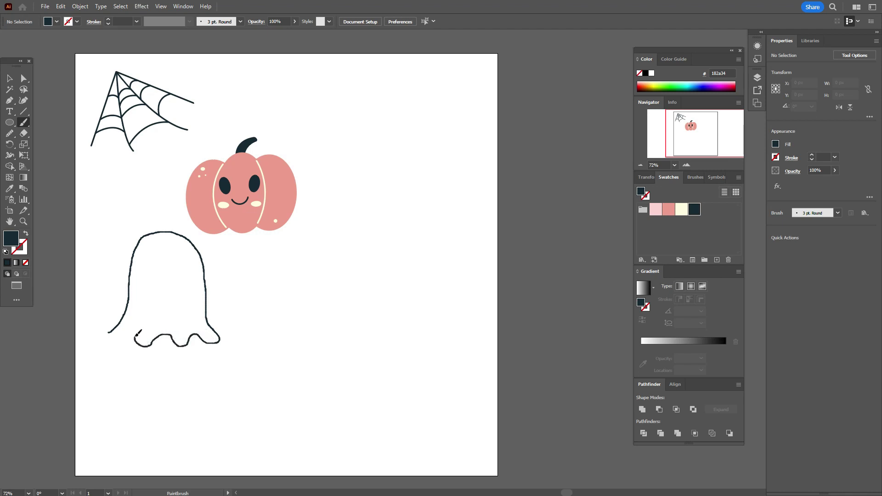
pyautogui.moveTo(120, 344)
pyautogui.mouseDown()
pyautogui.moveTo(107, 342)
pyautogui.moveTo(109, 332)
pyautogui.mouseUp()
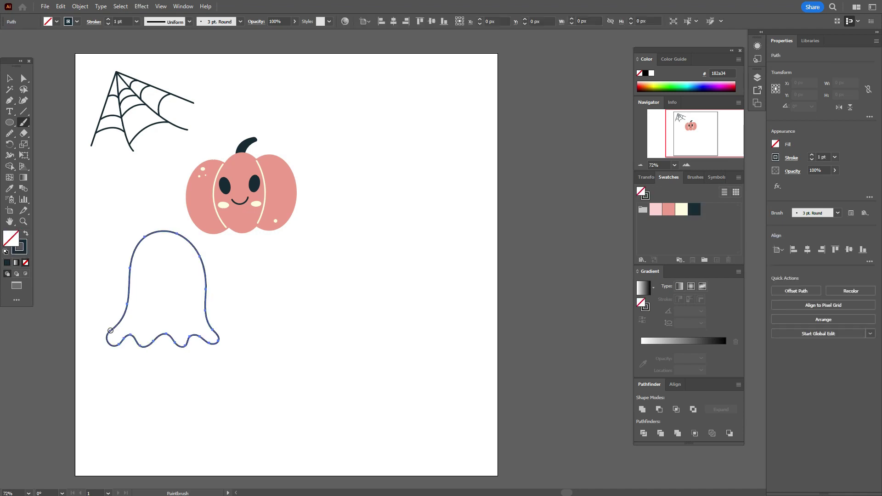
# - Rotate the ghost outline slightly counter-clockwise, shift it down and to the left, and swap its stroke with its fill
pyautogui.click(9, 78)
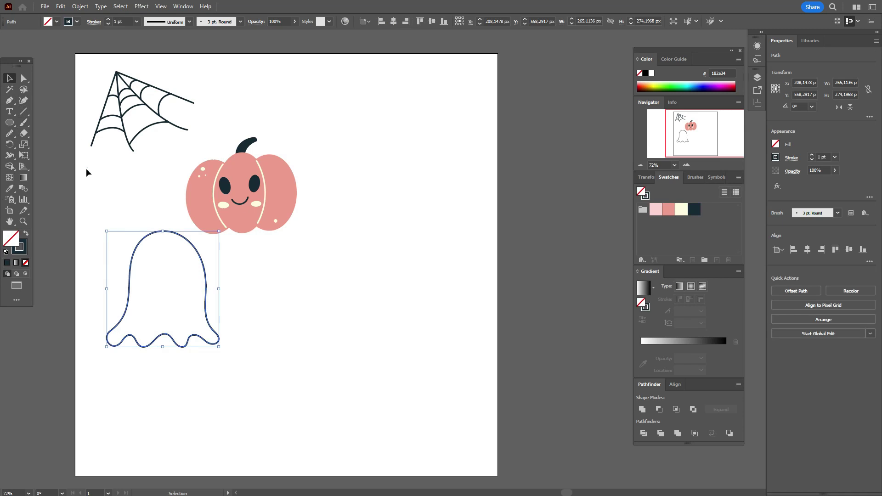
pyautogui.click(87, 165)
pyautogui.click(204, 327)
pyautogui.moveTo(217, 295); pyautogui.dragTo(223, 291)
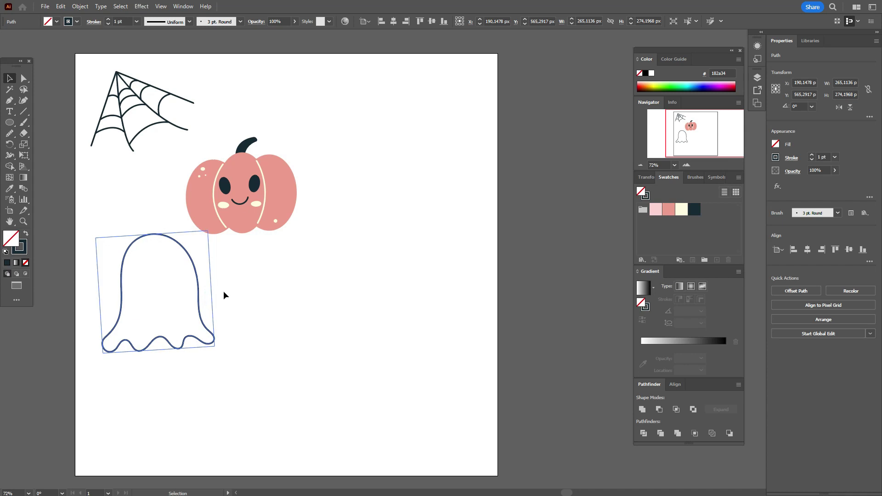
pyautogui.click(27, 235)
pyautogui.click(64, 239)
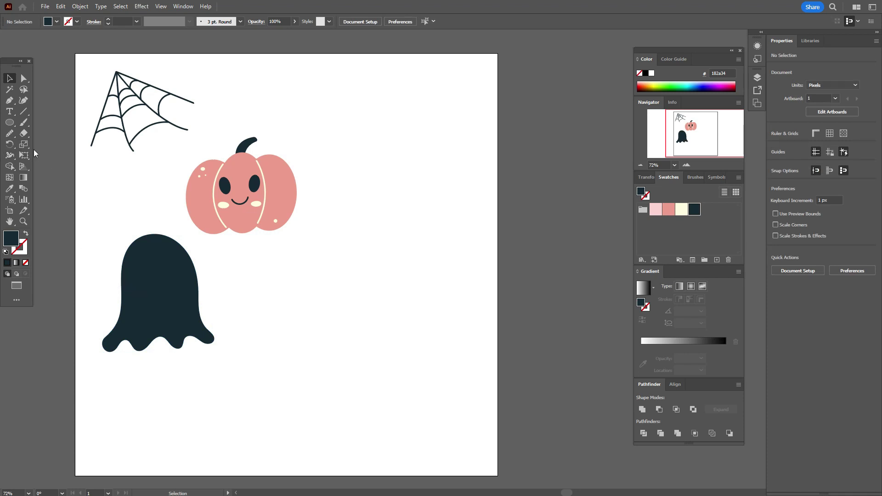
# - Paint a rounded raised right arm about 73 × 88 px on the ghost, fill it dark, and nudge it slightly outward
pyautogui.click(24, 124)
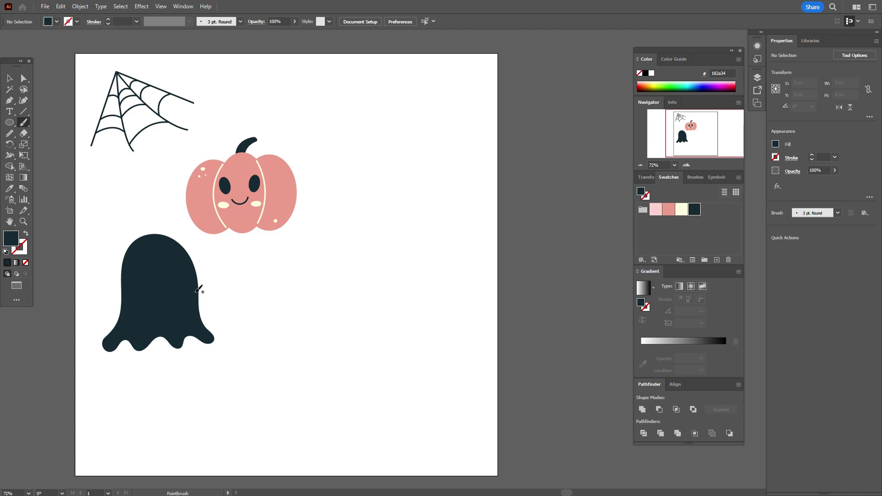
pyautogui.moveTo(198, 291)
pyautogui.mouseDown()
pyautogui.moveTo(214, 254)
pyautogui.moveTo(183, 288)
pyautogui.mouseUp()
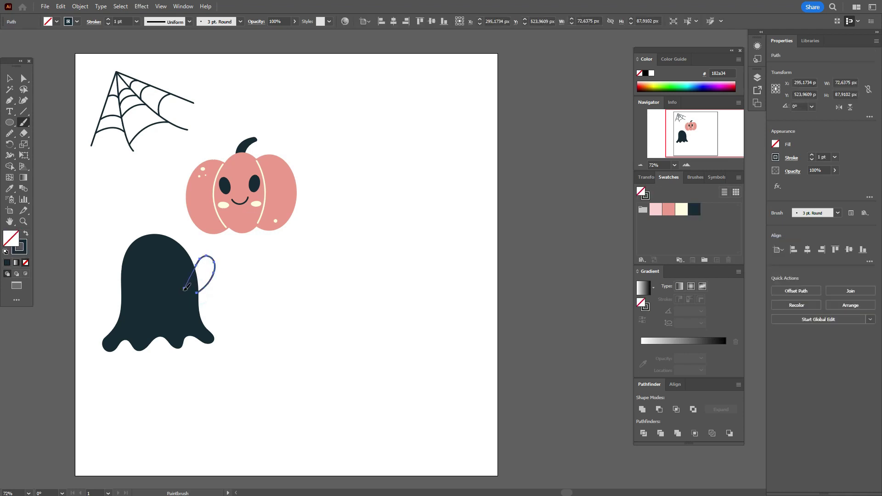
pyautogui.click(25, 234)
pyautogui.hotkey('ctrl', 'shift', 'a')
pyautogui.click(10, 78)
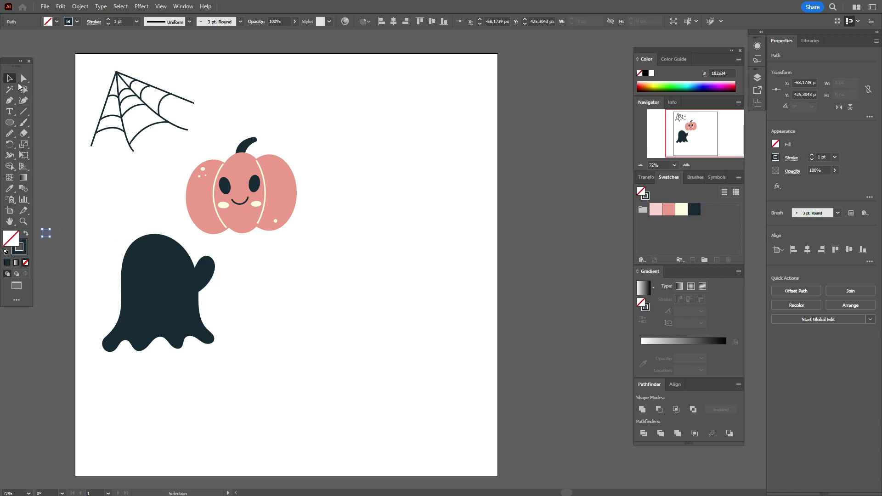
pyautogui.click(202, 275)
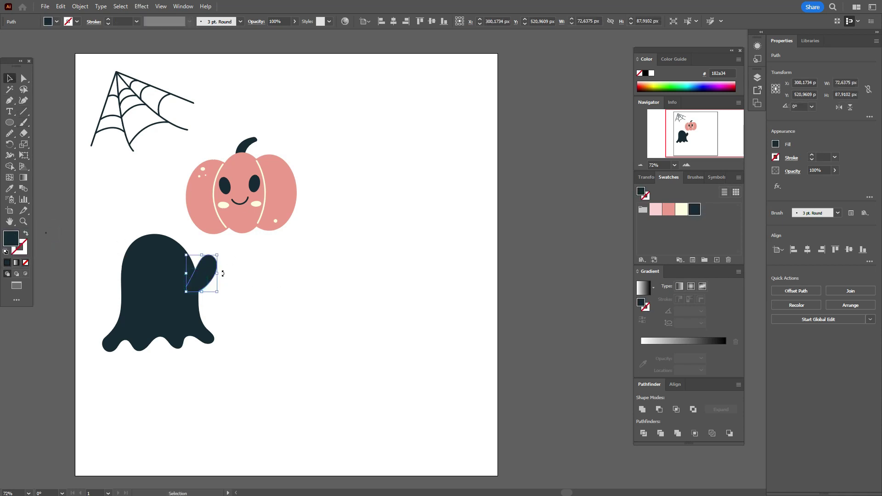
pyautogui.click(76, 291)
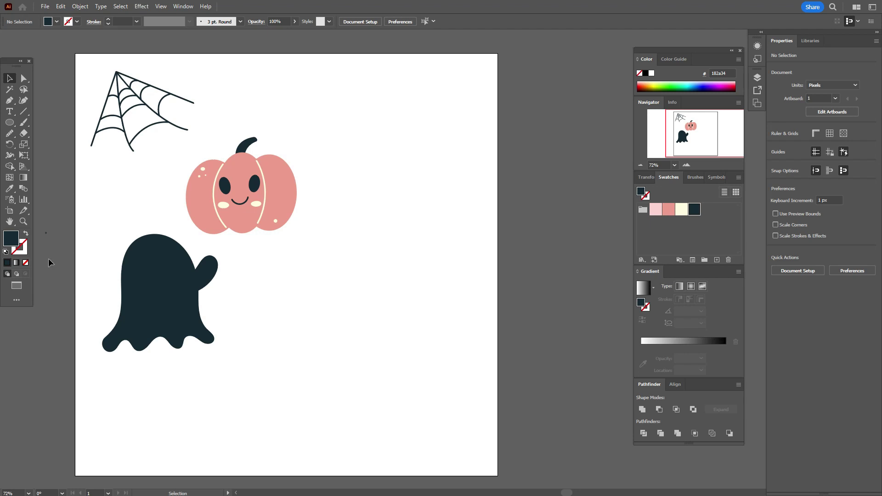
# - Paint a rounded left arm about 91 × 71 px on the ghost and swap its stroke with its fill
pyautogui.click(24, 122)
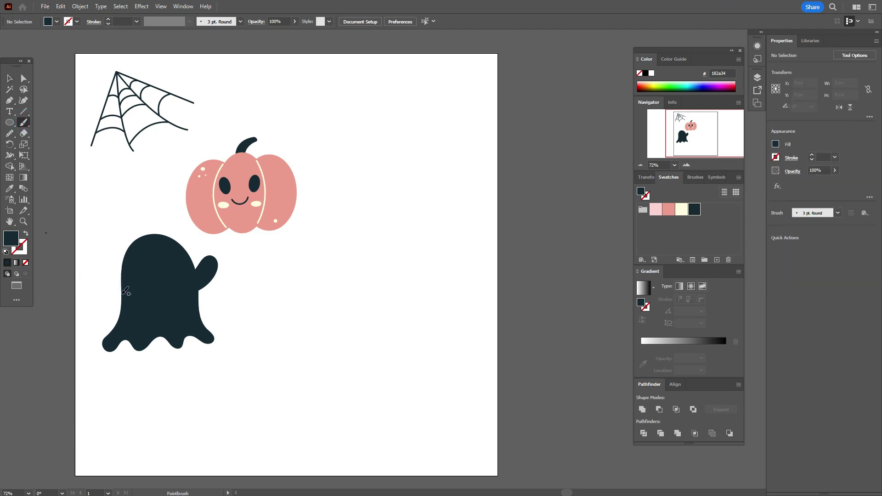
pyautogui.moveTo(118, 291); pyautogui.dragTo(106, 282)
pyautogui.moveTo(117, 265); pyautogui.dragTo(134, 290)
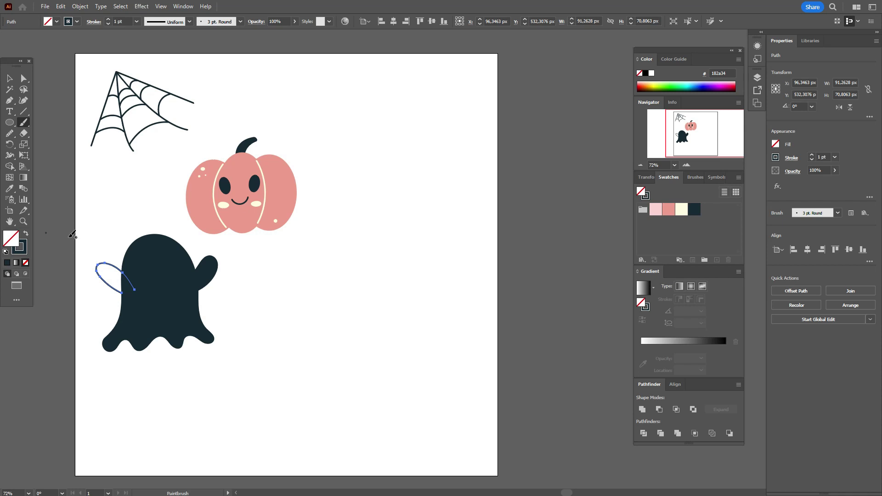
pyautogui.click(25, 234)
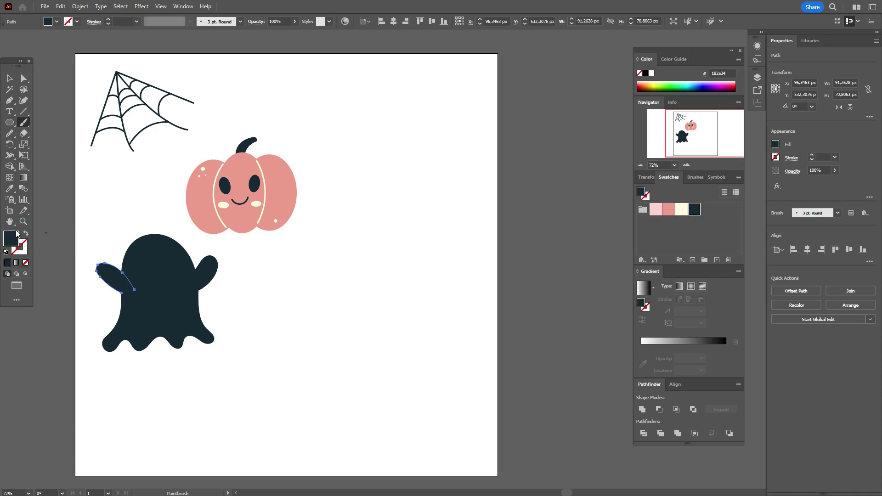
# - Rotate the ghost's left arm slightly counter-clockwise and move it down a little
pyautogui.click(10, 78)
pyautogui.click(63, 104)
pyautogui.click(113, 282)
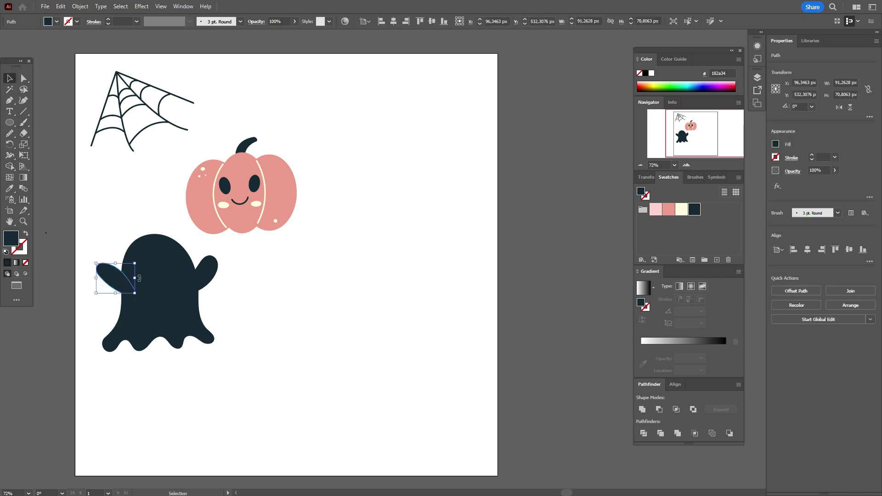
pyautogui.moveTo(140, 281); pyautogui.dragTo(122, 290)
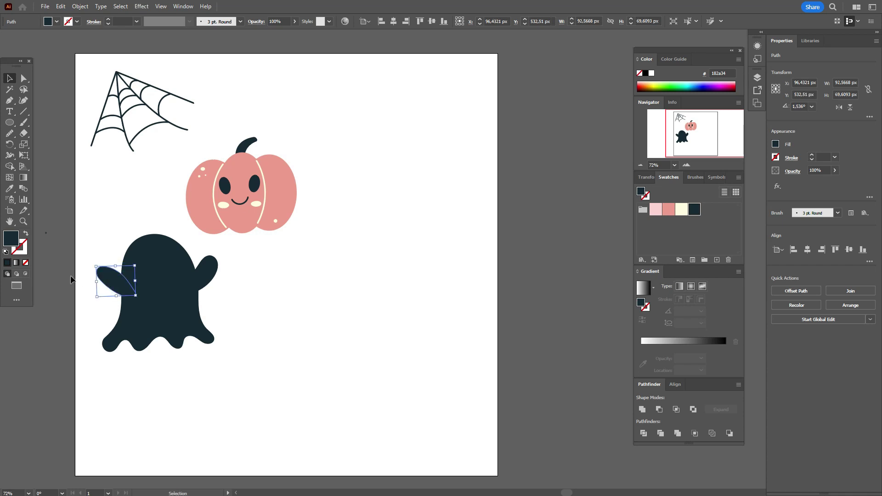
pyautogui.click(58, 271)
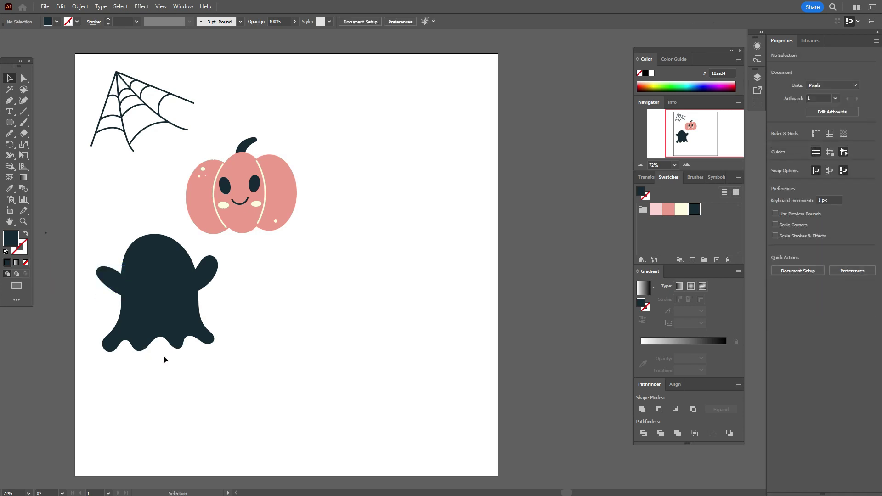
# - Unite the ghost's body and both arms into one shape and fill it with the cream swatch fffbe2
pyautogui.moveTo(91, 243); pyautogui.dragTo(273, 360)
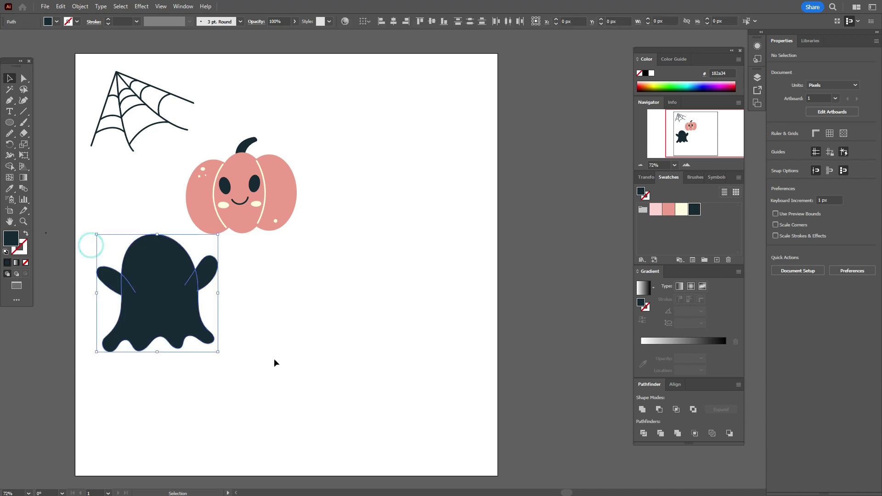
pyautogui.click(777, 290)
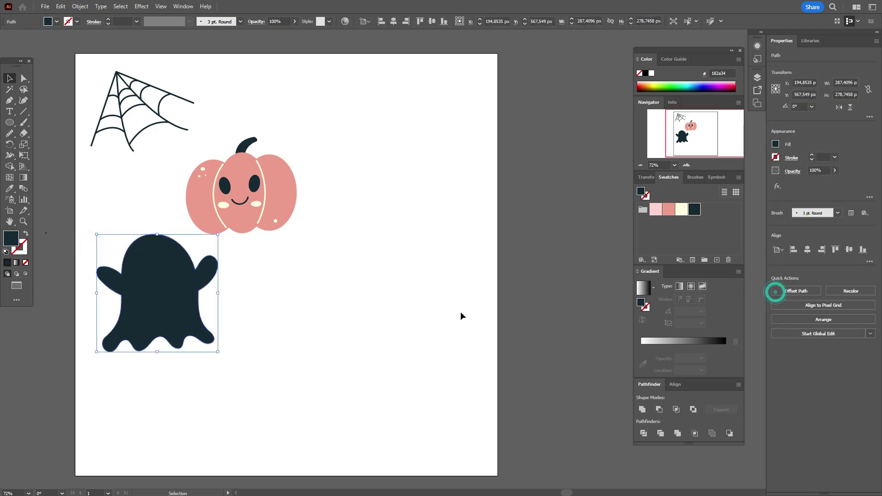
pyautogui.click(680, 210)
pyautogui.click(594, 252)
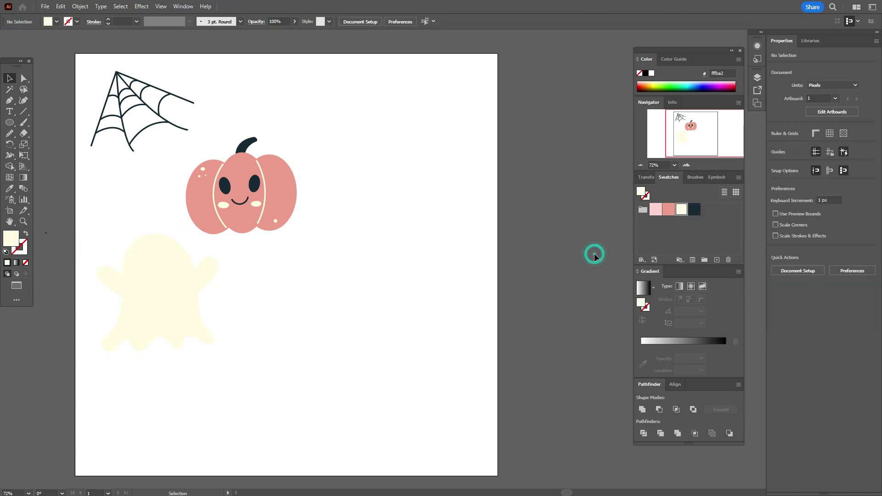
pyautogui.hotkey('ctrl', 'z')
pyautogui.hotkey('ctrl', 'z')
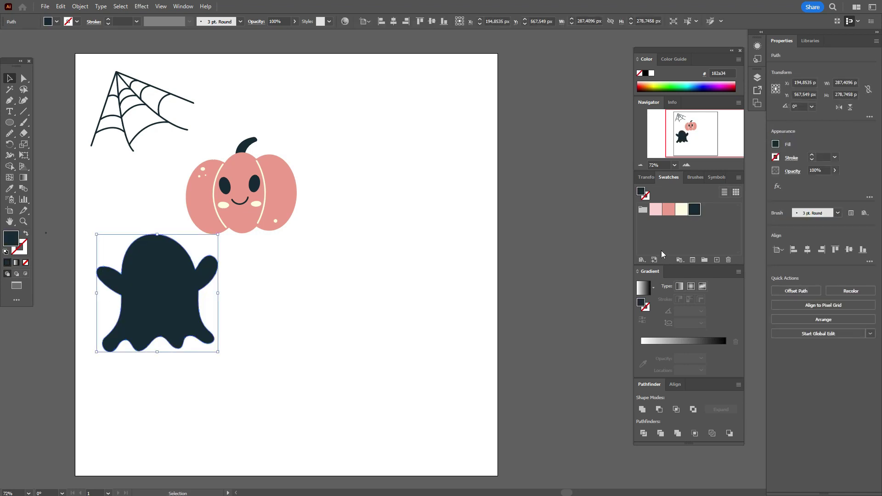
pyautogui.click(681, 210)
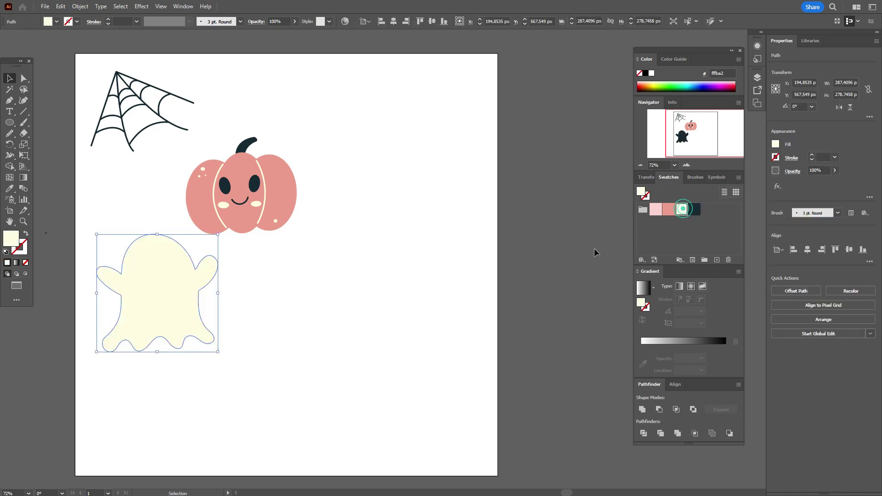
pyautogui.click(592, 249)
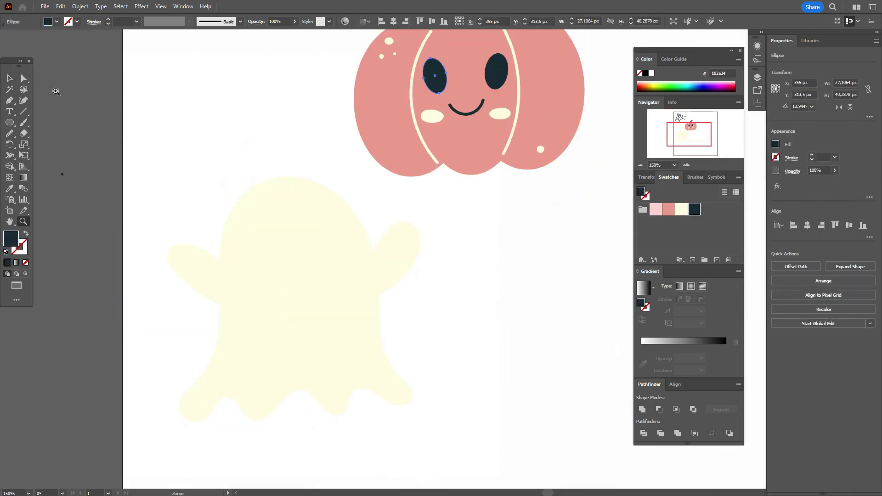
# - Copy a pumpkin eye, bring the copy to the front, and place a mirrored pair of tilted eyes on the ghost's face
pyautogui.click(9, 78)
pyautogui.click(148, 133)
pyautogui.click(434, 74)
pyautogui.moveTo(434, 74); pyautogui.dragTo(246, 199)
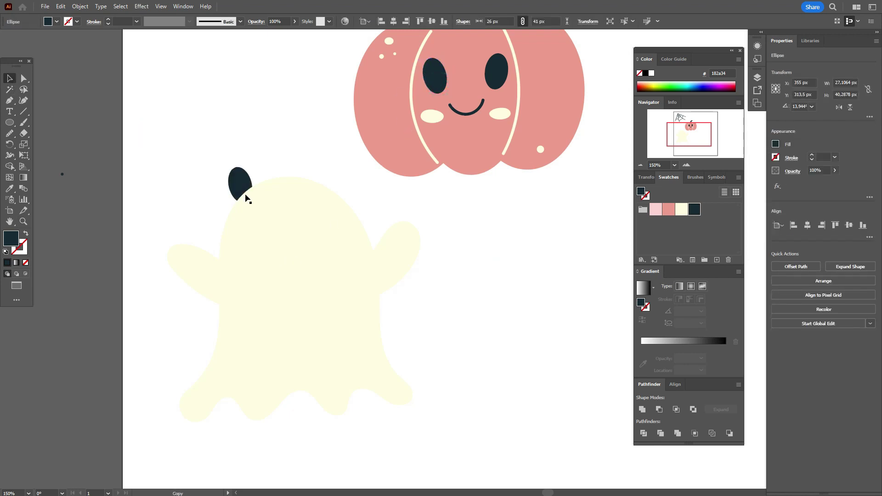
pyautogui.hotkey('ctrl', 'z')
pyautogui.moveTo(431, 85); pyautogui.dragTo(225, 180)
pyautogui.rightClick(225, 180)
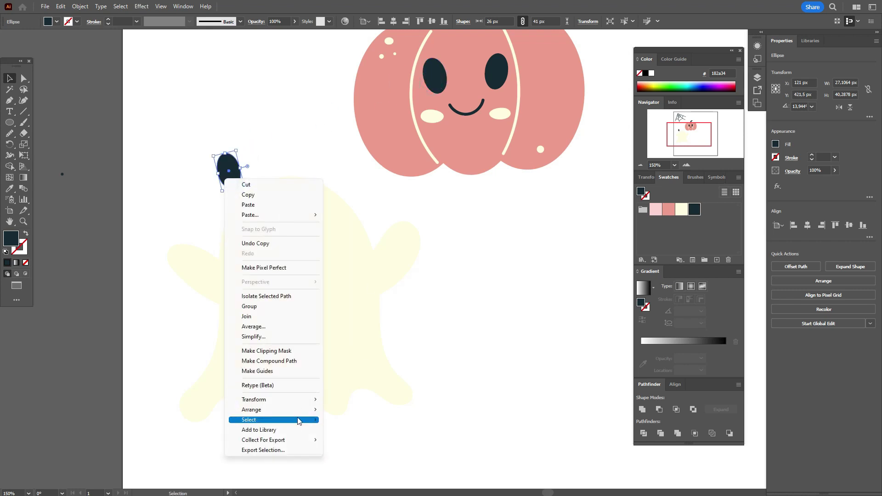
pyautogui.moveTo(312, 409)
pyautogui.click(376, 407)
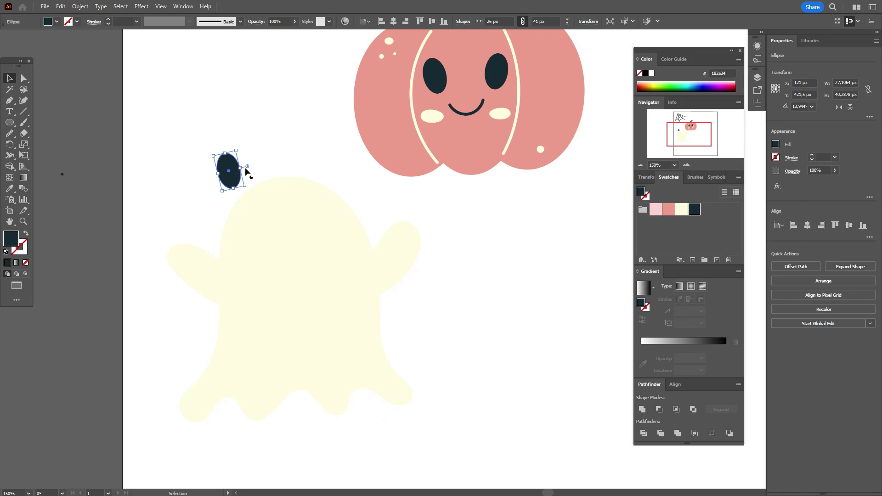
pyautogui.moveTo(244, 168); pyautogui.dragTo(333, 254)
pyautogui.click(455, 234)
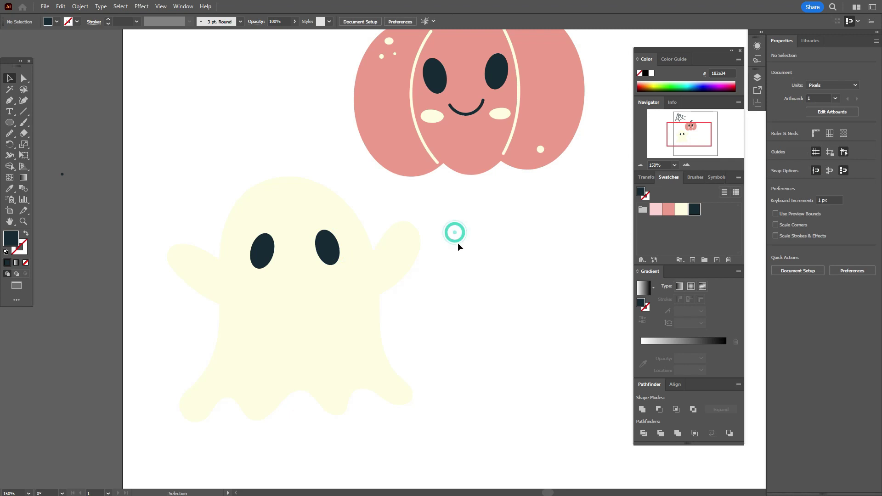
# - Paint a curved smile about 32 × 20 px below and between the ghost's eyes
pyautogui.click(25, 122)
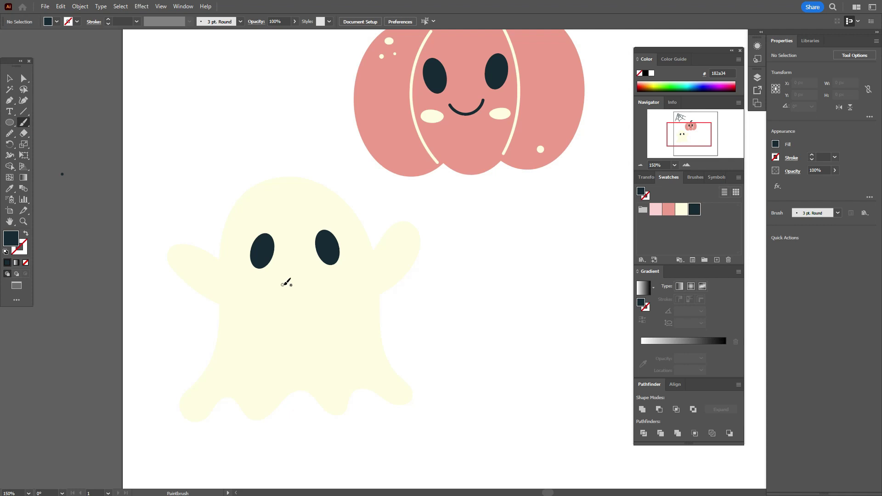
pyautogui.moveTo(285, 288)
pyautogui.mouseDown()
pyautogui.moveTo(301, 299)
pyautogui.moveTo(313, 282)
pyautogui.mouseUp()
pyautogui.click(9, 78)
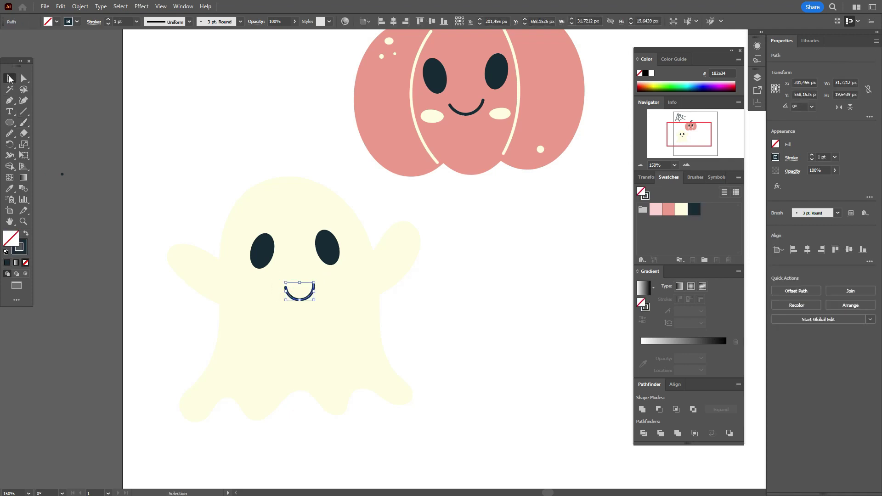
pyautogui.click(358, 138)
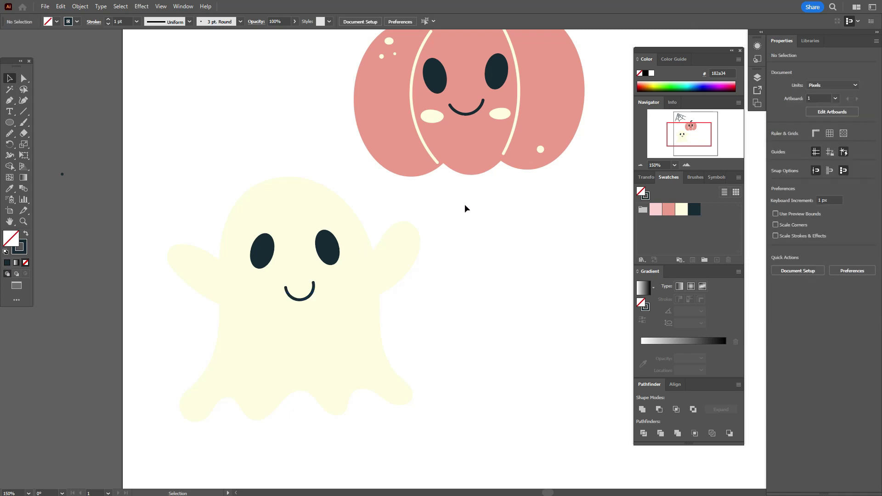
# - Copy a pumpkin cheek onto the ghost, fill it with the pink swatch ed9c8d, and duplicate it on the other side of the smile
pyautogui.moveTo(500, 117); pyautogui.dragTo(347, 298)
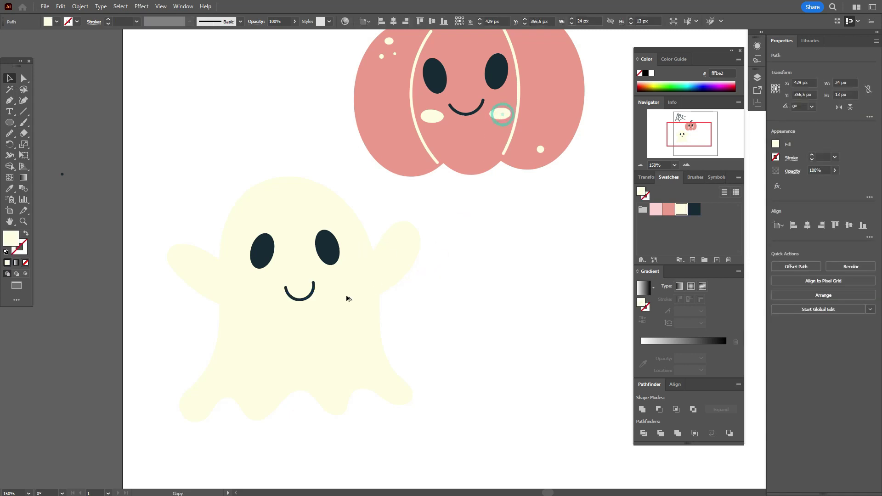
pyautogui.moveTo(461, 263); pyautogui.dragTo(352, 294)
pyautogui.click(669, 209)
pyautogui.rightClick(365, 287)
pyautogui.moveTo(452, 239)
pyautogui.click(484, 239)
pyautogui.moveTo(350, 292); pyautogui.dragTo(256, 304)
pyautogui.click(476, 297)
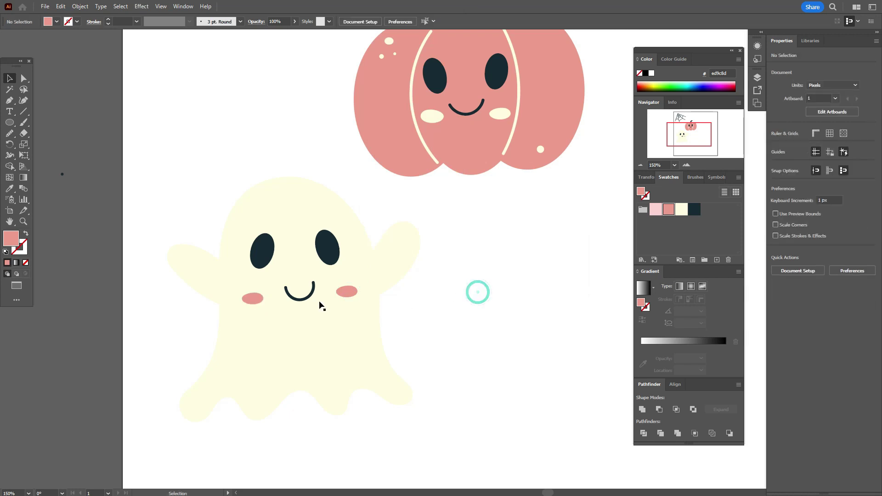
# - Shrink the ghost's smile to about 26 × 16 px and raise it, and narrow and raise both cheeks
pyautogui.moveTo(308, 300); pyautogui.dragTo(304, 291)
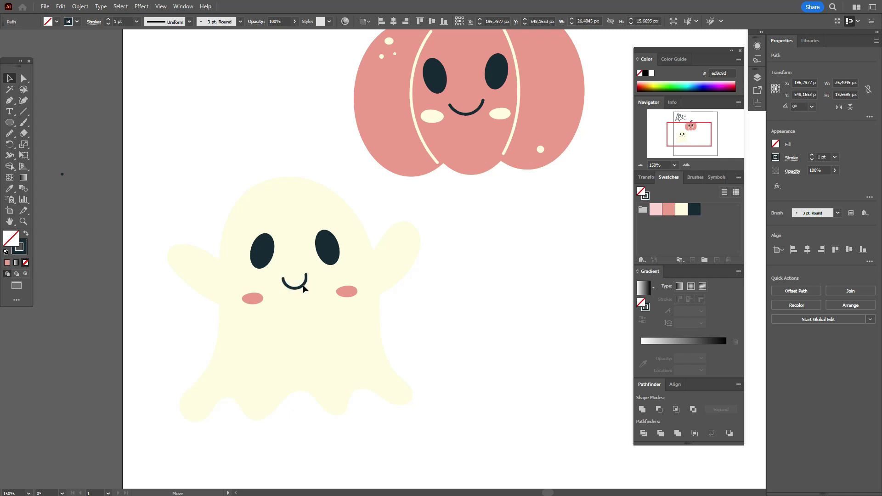
pyautogui.click(480, 292)
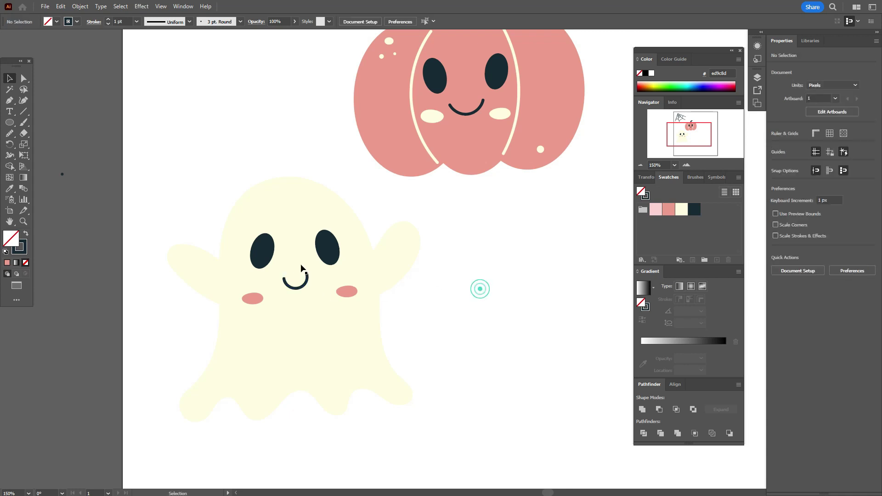
pyautogui.click(252, 302)
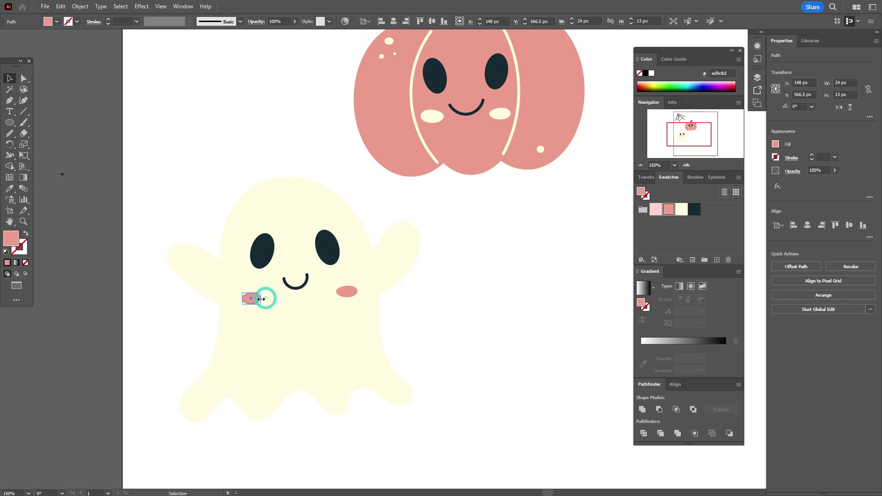
pyautogui.moveTo(256, 301); pyautogui.dragTo(255, 293)
pyautogui.click(352, 292)
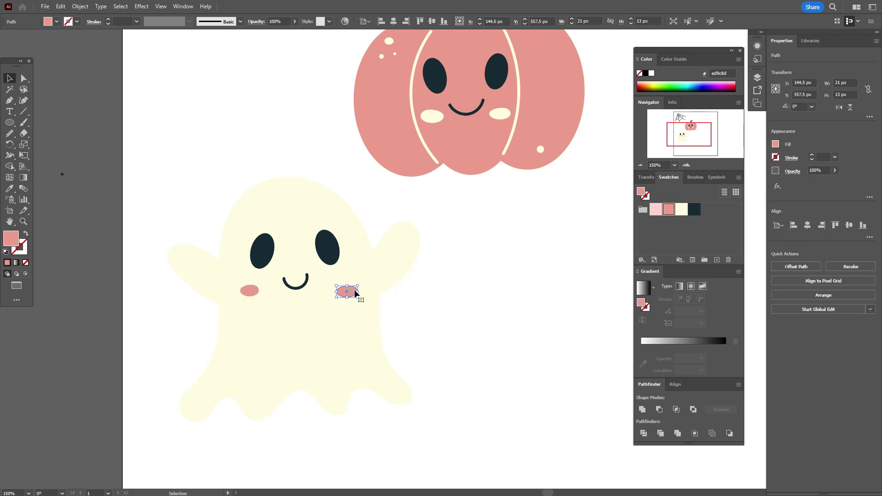
pyautogui.moveTo(354, 291); pyautogui.dragTo(345, 295)
pyautogui.click(408, 290)
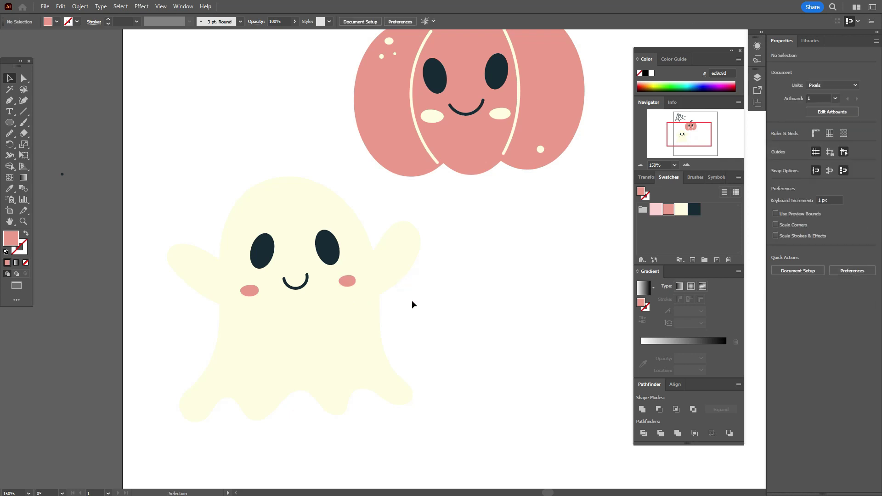
# - Draw a dark 182a34 ellipse about 161 × 165 px to the right of the ghost and lower its top anchor slightly
pyautogui.hotkey('ctrl', '0')
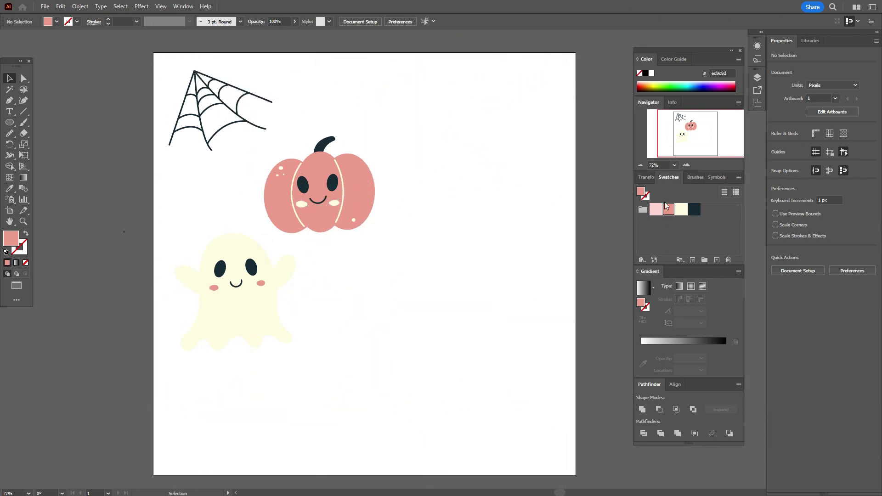
pyautogui.click(694, 209)
pyautogui.click(10, 122)
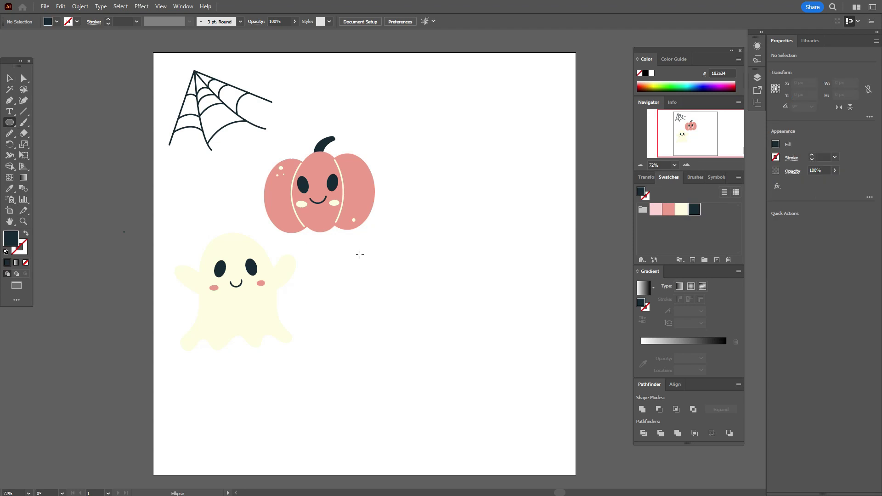
pyautogui.moveTo(358, 245); pyautogui.dragTo(427, 315)
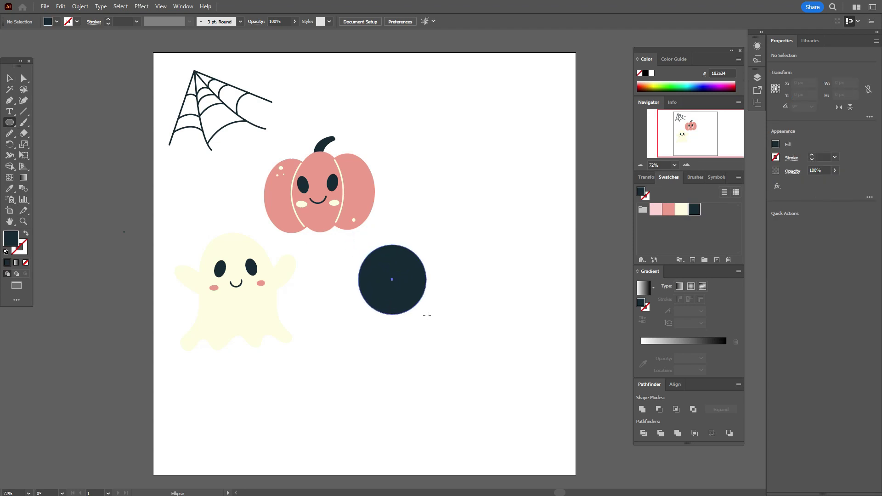
pyautogui.press('a')
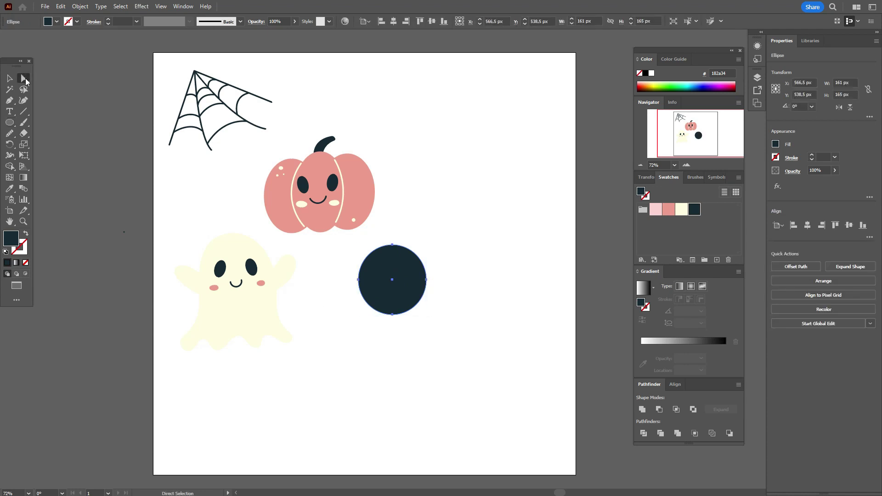
pyautogui.moveTo(392, 245); pyautogui.dragTo(393, 252)
pyautogui.click(406, 233)
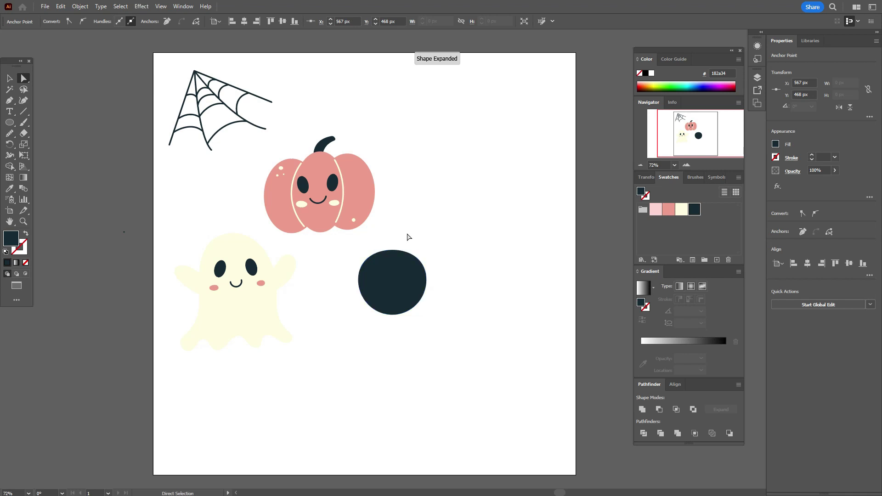
# - Draw a small dark ellipse about 39 × 56 px overlapping the large shape's lower-left edge and raise its bottom anchor slightly
pyautogui.press('l')
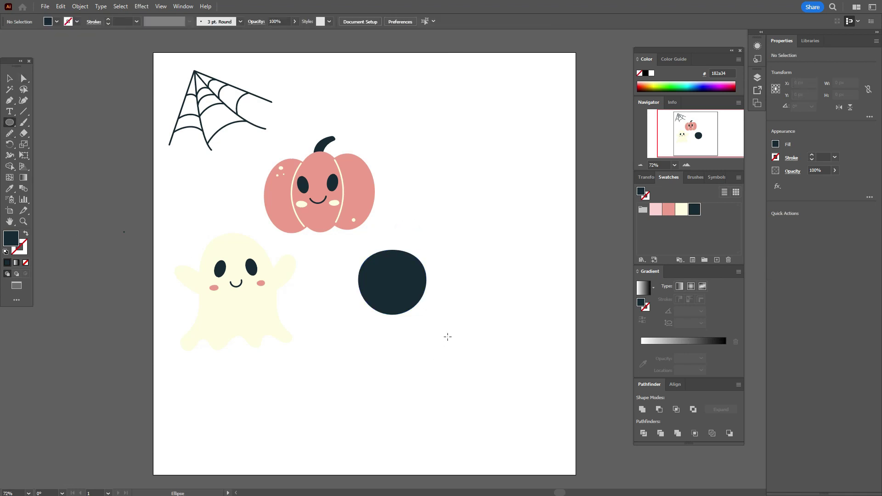
pyautogui.moveTo(377, 318); pyautogui.dragTo(389, 328)
pyautogui.press('a')
pyautogui.click(403, 315)
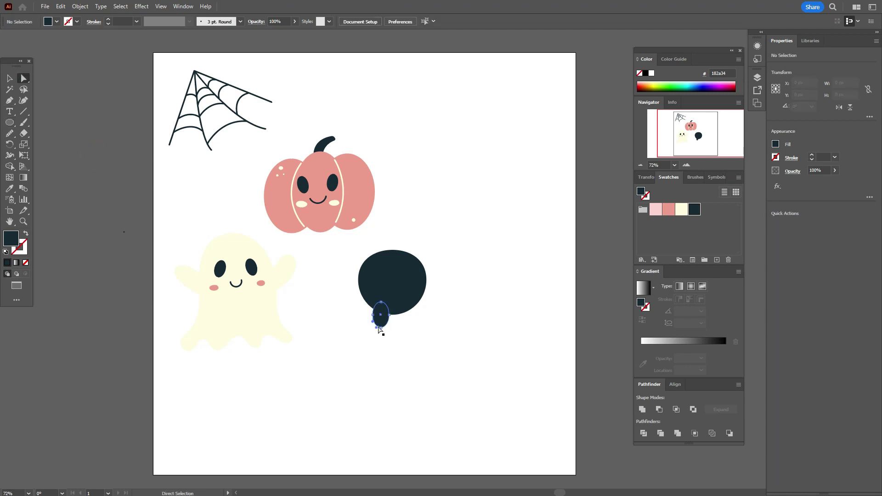
pyautogui.click(381, 327)
pyautogui.moveTo(381, 327); pyautogui.dragTo(380, 326)
pyautogui.click(10, 79)
pyautogui.click(163, 188)
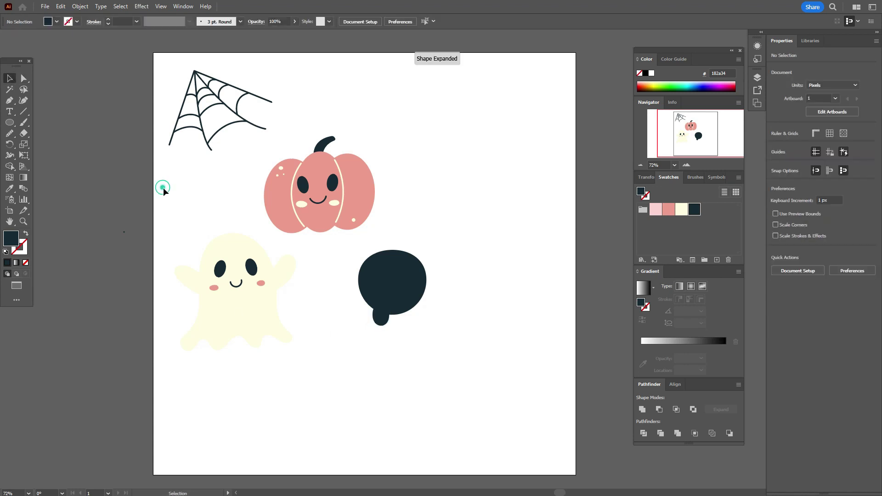
# - Duplicate the small ellipse into a row of three lobes along the large shape's lower edge, with the outer two tilted
pyautogui.click(380, 320)
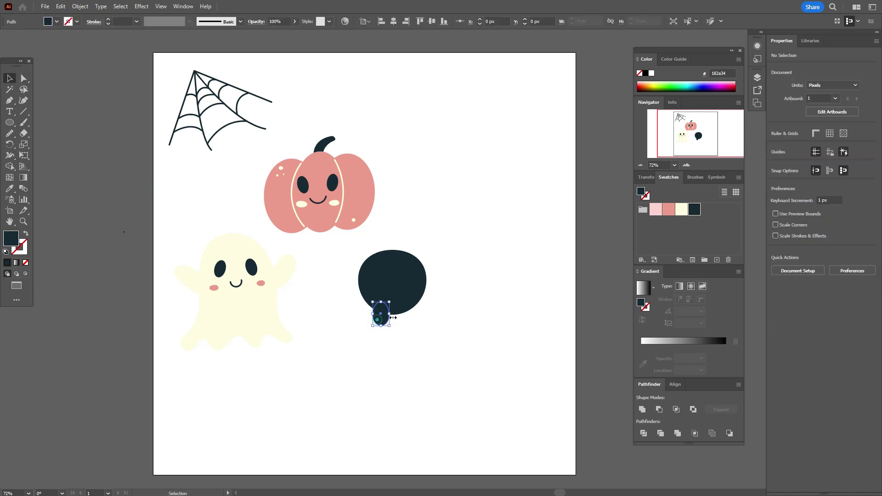
pyautogui.moveTo(385, 322)
pyautogui.mouseDown()
pyautogui.moveTo(374, 316)
pyautogui.moveTo(405, 323)
pyautogui.moveTo(415, 306)
pyautogui.moveTo(395, 325)
pyautogui.mouseUp()
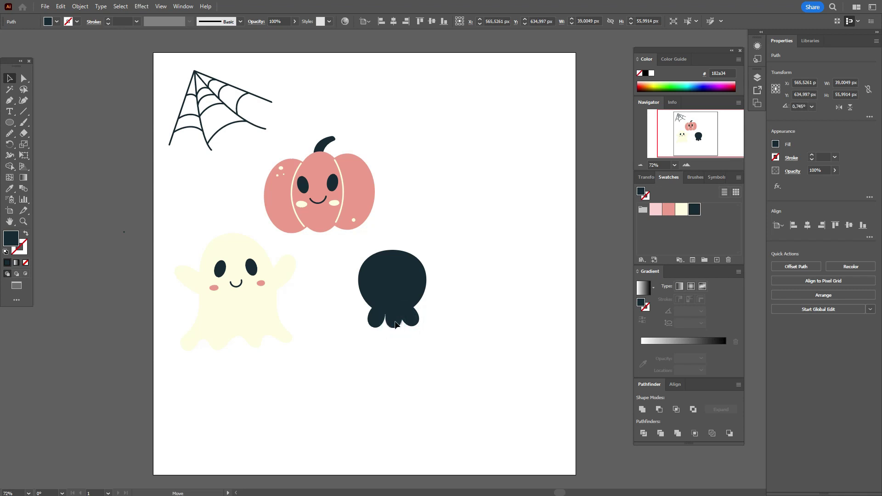
pyautogui.click(387, 337)
pyautogui.moveTo(376, 325); pyautogui.dragTo(406, 319)
pyautogui.click(440, 308)
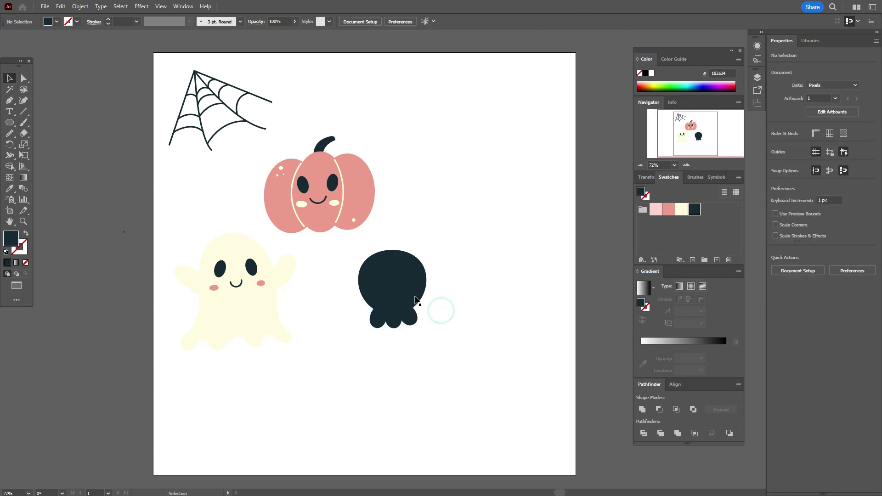
# - Enlarge the skull to about 196 × 239 px and unite its head and three lobes into one shape
pyautogui.click(386, 256)
pyautogui.moveTo(392, 250)
pyautogui.mouseDown()
pyautogui.moveTo(395, 241)
pyautogui.moveTo(393, 248)
pyautogui.mouseUp()
pyautogui.click(443, 236)
pyautogui.moveTo(337, 246); pyautogui.dragTo(453, 327)
pyautogui.moveTo(427, 288); pyautogui.dragTo(401, 298)
pyautogui.click(439, 295)
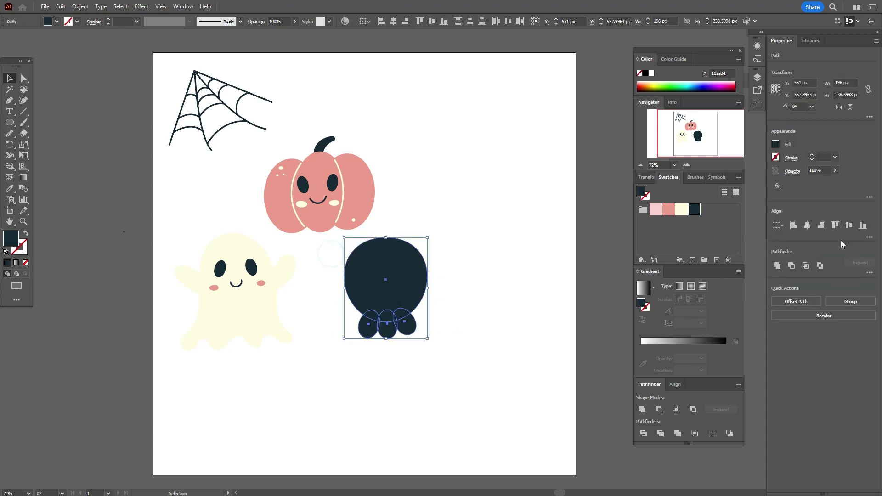
pyautogui.click(775, 265)
pyautogui.click(466, 288)
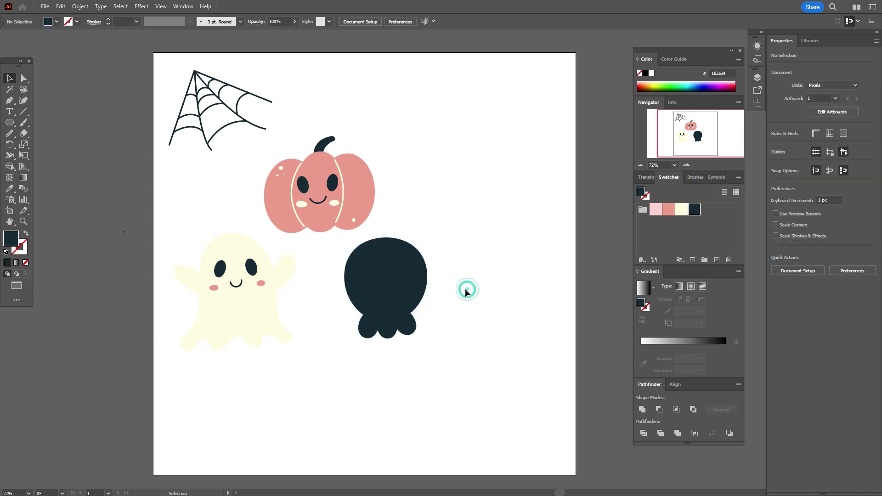
# - Fill the united skull with the cream colour fffbe2 sampled from the ghost's body
pyautogui.click(357, 292)
pyautogui.click(25, 220)
pyautogui.click(404, 285)
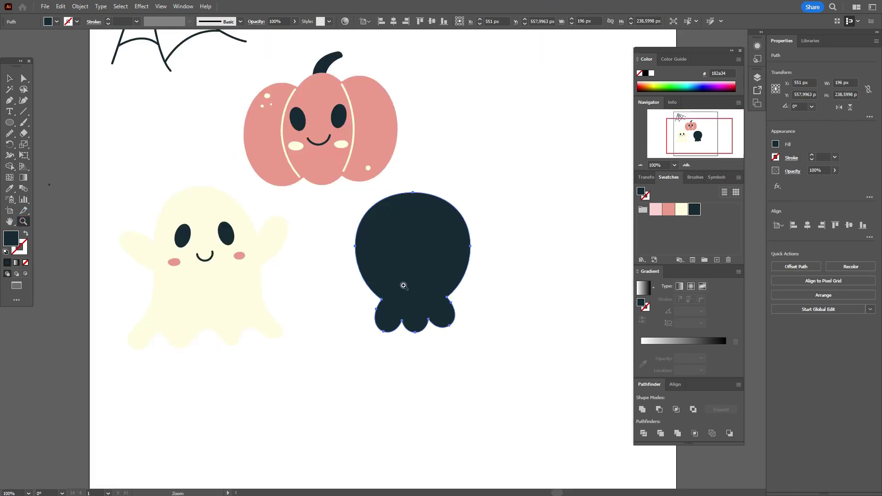
pyautogui.click(380, 294)
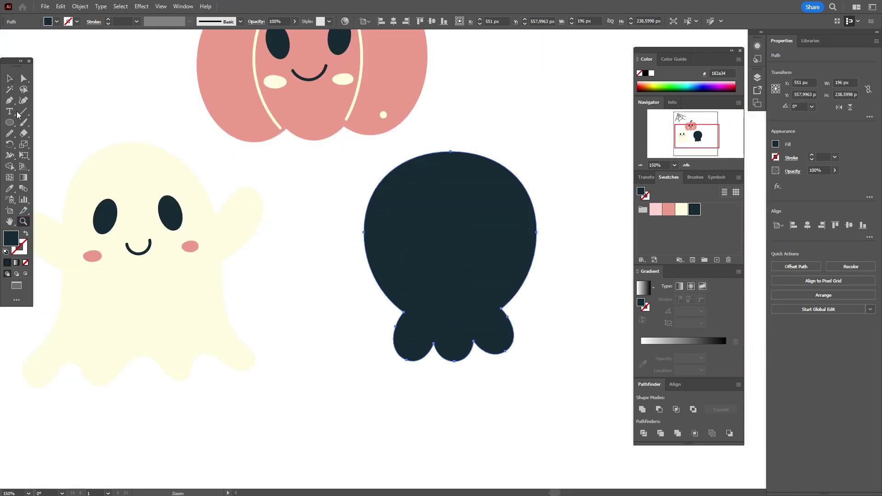
pyautogui.click(12, 191)
pyautogui.click(130, 171)
pyautogui.press('v')
pyautogui.click(127, 111)
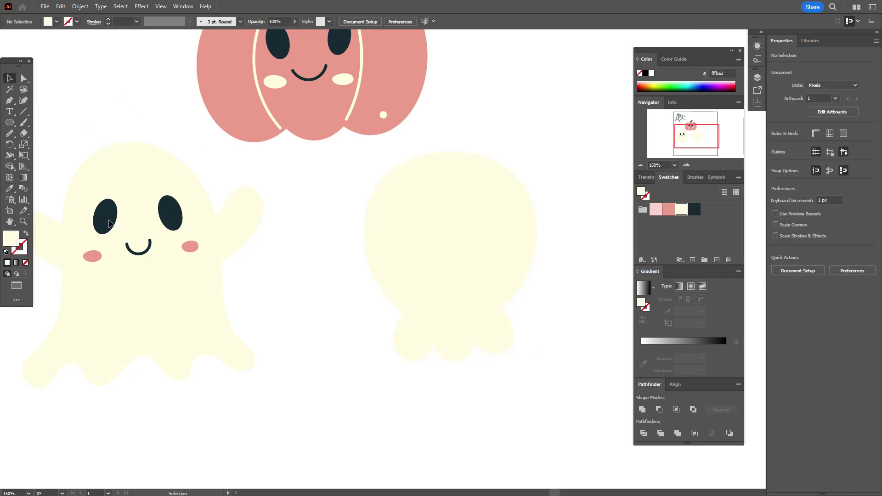
# - Copy a ghost eye, bring it to the front, and place an enlarged, mirrored pair of eyes on the skull
pyautogui.click(108, 224)
pyautogui.moveTo(109, 223); pyautogui.dragTo(318, 205)
pyautogui.rightClick(321, 198)
pyautogui.moveTo(413, 436)
pyautogui.click(451, 426)
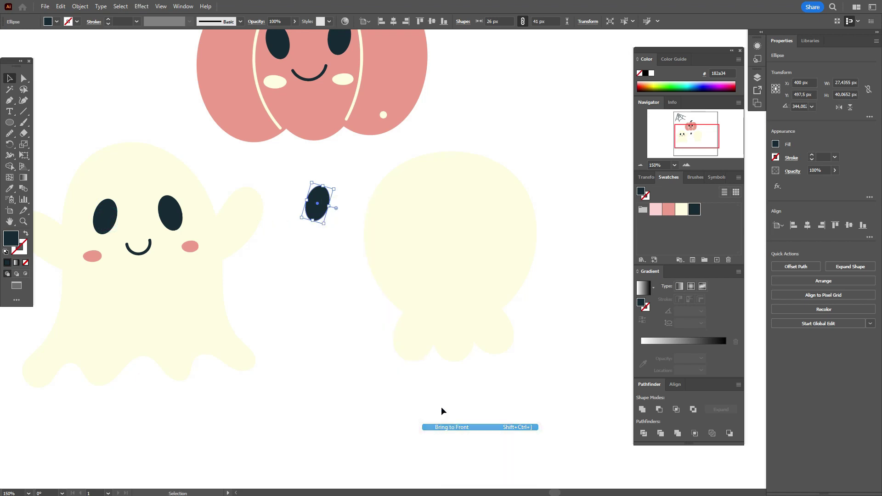
pyautogui.moveTo(333, 208); pyautogui.dragTo(496, 230)
pyautogui.click(568, 199)
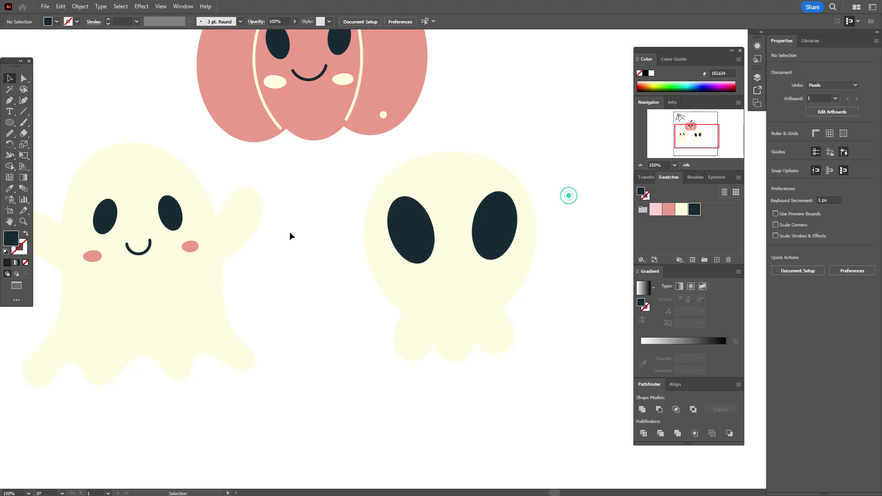
# - Copy a pink ghost cheek, bring it to the front, and place one below each of the skull's eyes
pyautogui.click(196, 248)
pyautogui.moveTo(196, 247); pyautogui.dragTo(343, 246)
pyautogui.rightClick(344, 246)
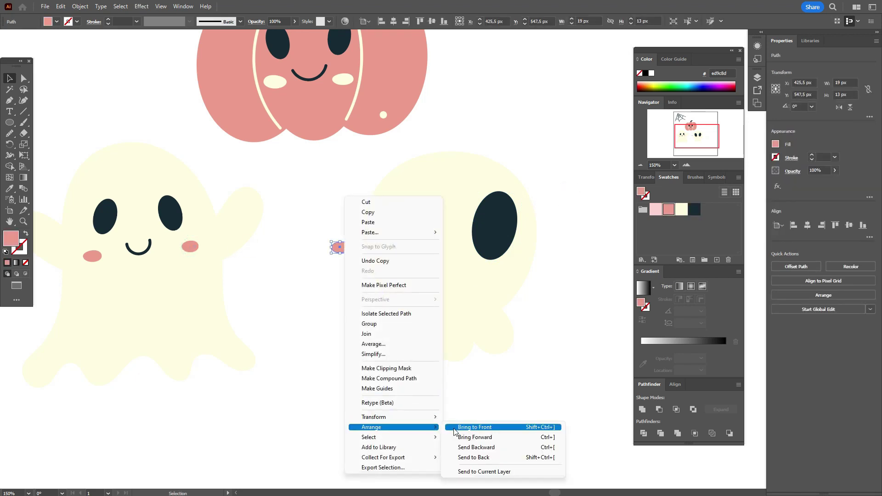
pyautogui.click(456, 426)
pyautogui.moveTo(342, 249); pyautogui.dragTo(508, 280)
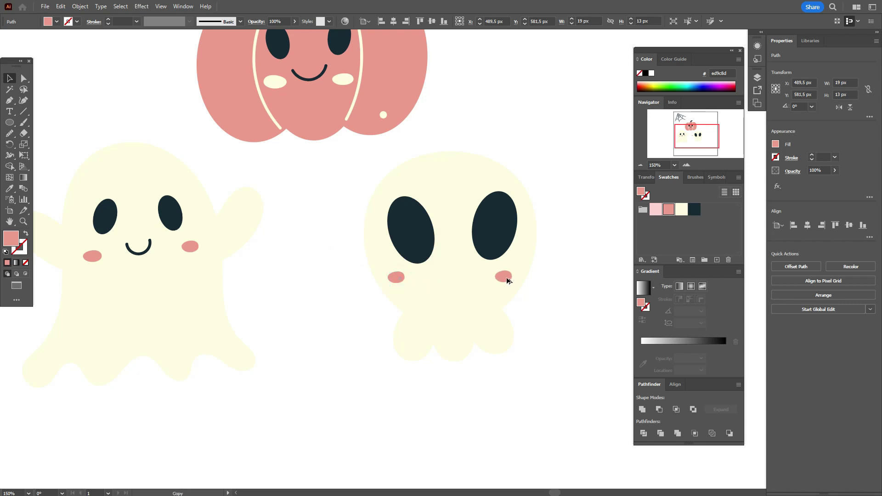
pyautogui.click(542, 293)
# - Copy the skull's eye, shrink it to a dark nostril about 11 × 16 px, and duplicate it between the cheeks
pyautogui.moveTo(411, 242); pyautogui.dragTo(365, 307)
pyautogui.click(352, 271)
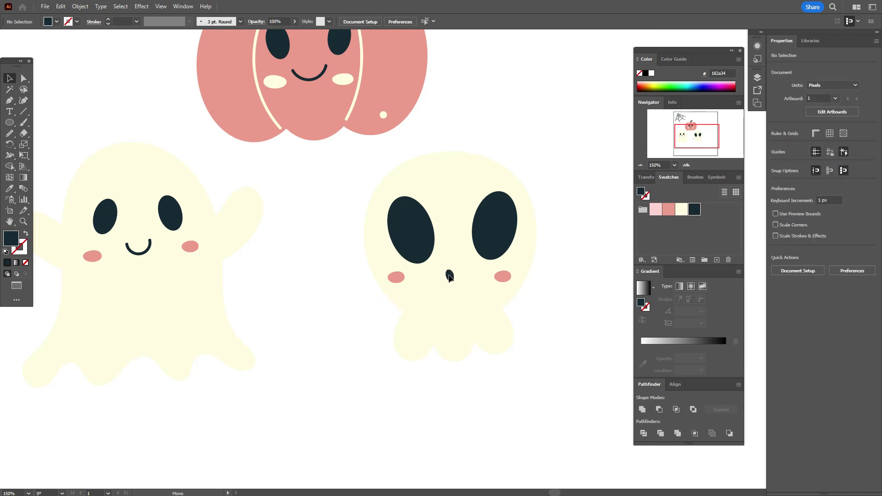
pyautogui.click(444, 276)
pyautogui.moveTo(449, 279)
pyautogui.mouseDown()
pyautogui.moveTo(475, 274)
pyautogui.moveTo(464, 274)
pyautogui.mouseUp()
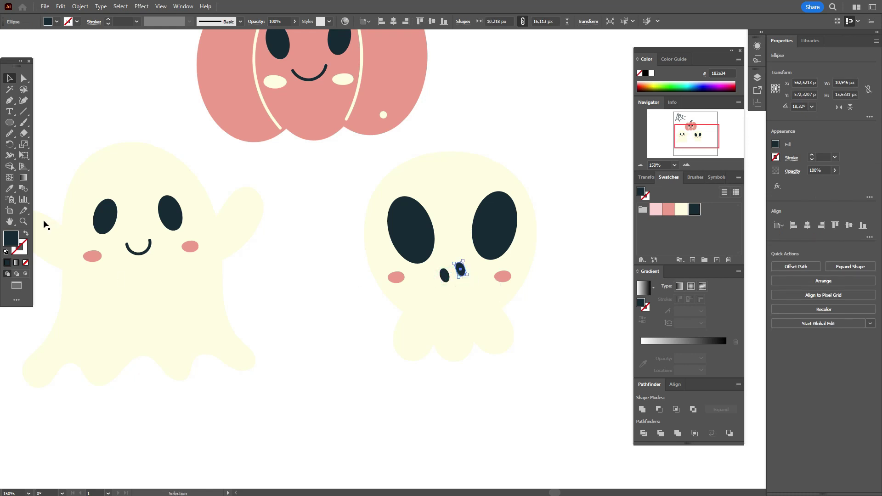
# - Tilt the second nostril to mirror the first and level the pair centrally beneath the skull's eyes
pyautogui.click(23, 222)
pyautogui.click(547, 281)
pyautogui.click(451, 256)
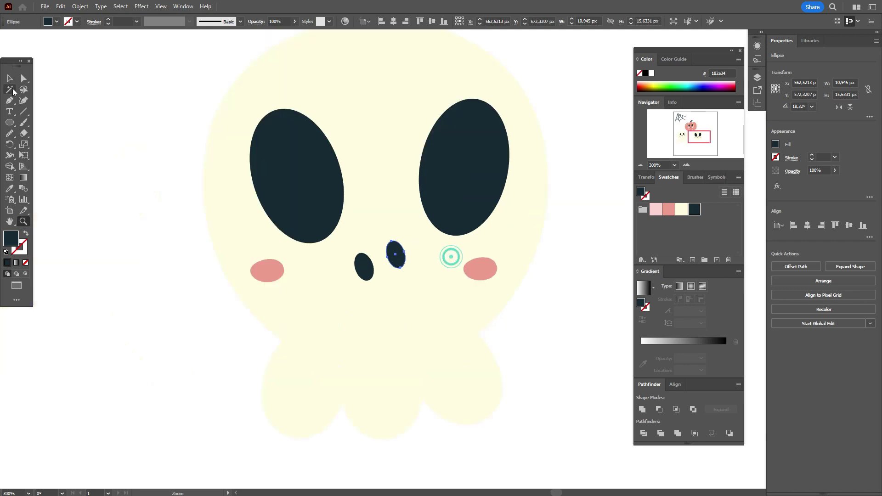
pyautogui.click(10, 78)
pyautogui.moveTo(407, 251)
pyautogui.mouseDown()
pyautogui.moveTo(416, 255)
pyautogui.moveTo(367, 256)
pyautogui.moveTo(406, 263)
pyautogui.mouseUp()
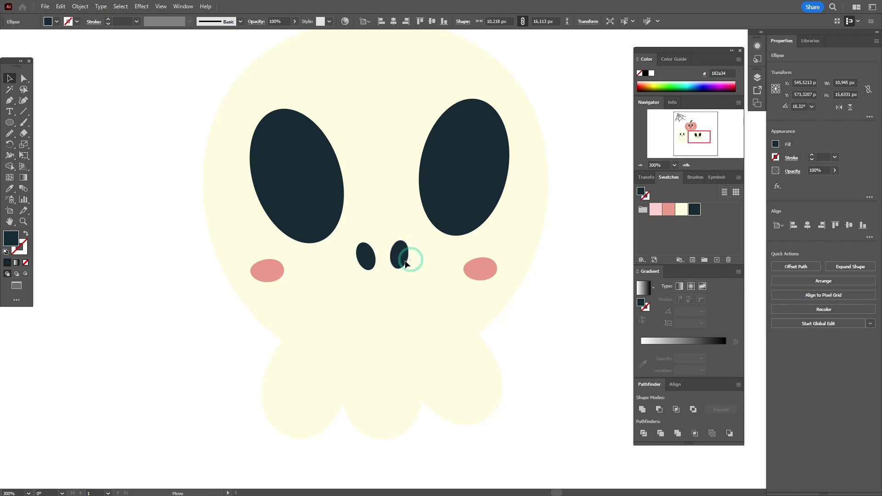
pyautogui.click(532, 292)
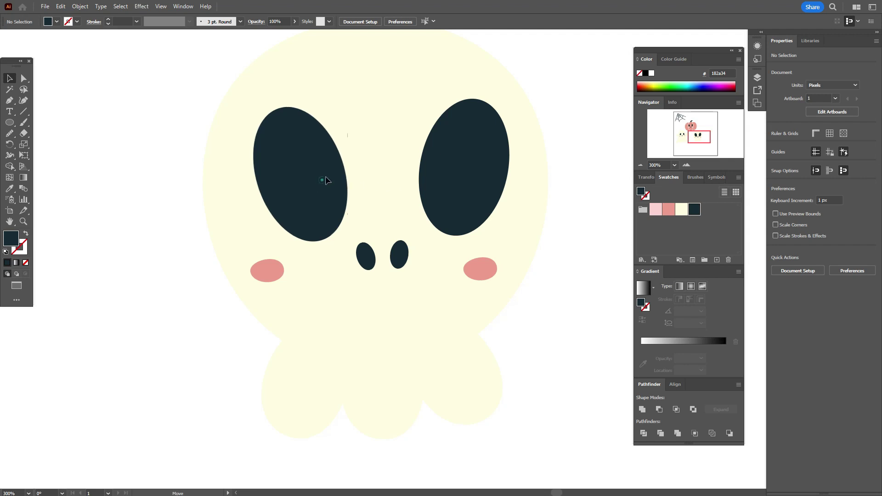
# - Move both skull eyes slightly upward and inward, and stretch each one a little taller at its lower end
pyautogui.moveTo(326, 180); pyautogui.dragTo(332, 168)
pyautogui.moveTo(499, 186); pyautogui.dragTo(493, 179)
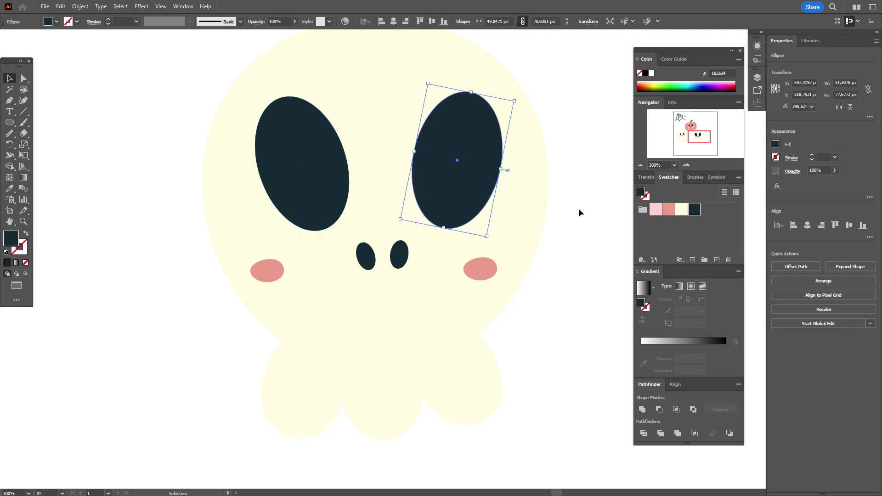
pyautogui.click(311, 210)
pyautogui.moveTo(335, 236); pyautogui.dragTo(335, 240)
pyautogui.click(459, 216)
pyautogui.moveTo(444, 232); pyautogui.dragTo(444, 238)
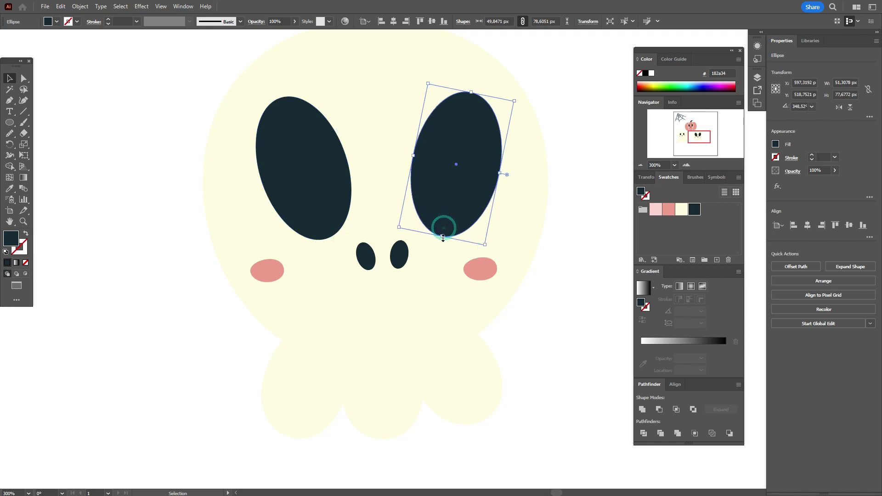
pyautogui.click(577, 216)
# - Paint a curved smile about 64 × 23 px under the skull's nostrils with the Paintbrush and cross it with three short stitches
pyautogui.doubleClick(24, 124)
pyautogui.click(498, 197)
pyautogui.click(458, 296)
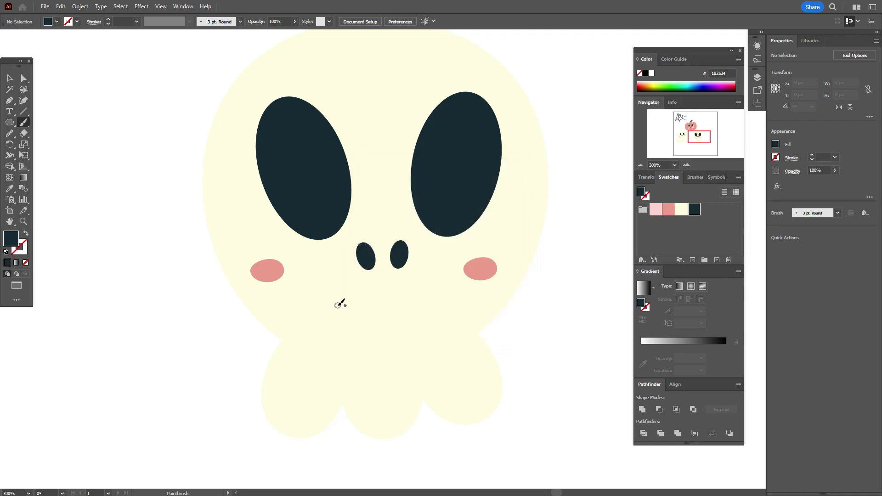
pyautogui.moveTo(333, 304)
pyautogui.mouseDown()
pyautogui.moveTo(379, 322)
pyautogui.moveTo(427, 307)
pyautogui.moveTo(445, 281)
pyautogui.mouseUp()
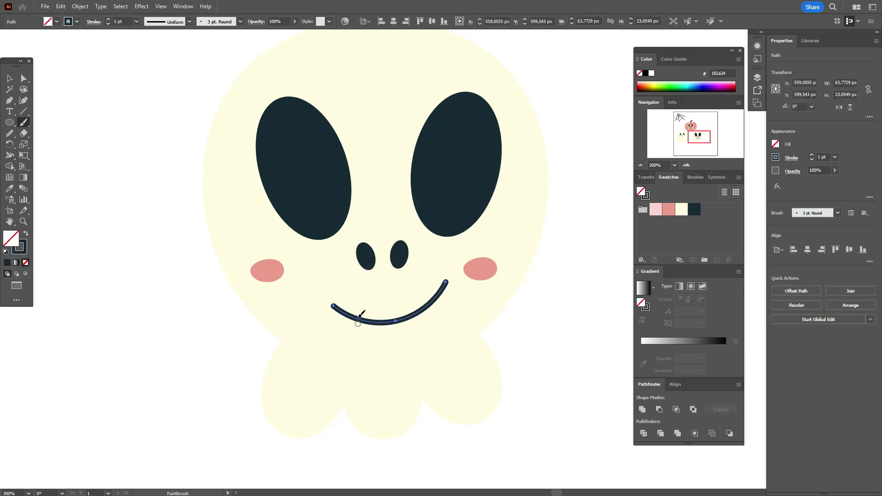
pyautogui.moveTo(358, 304); pyautogui.dragTo(356, 330)
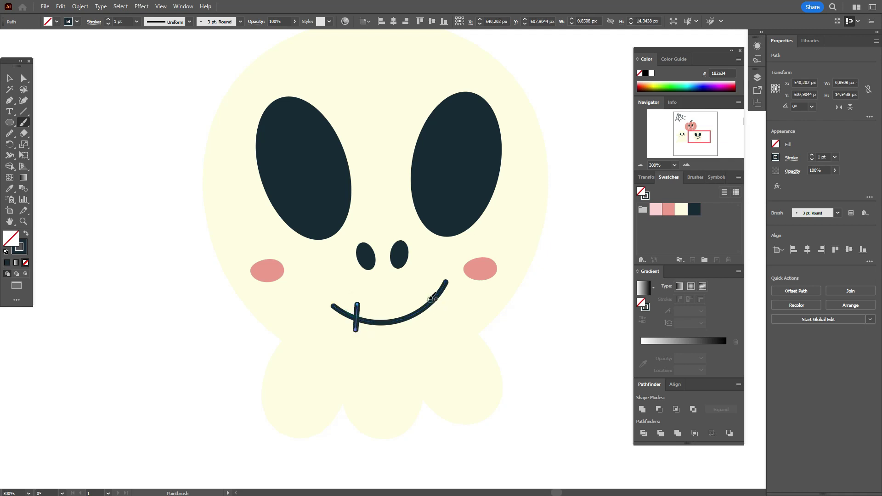
pyautogui.moveTo(422, 295)
pyautogui.mouseDown()
pyautogui.moveTo(435, 312)
pyautogui.moveTo(402, 327)
pyautogui.moveTo(397, 320)
pyautogui.mouseUp()
# - Rotate the skull's smile and its three stitches slightly clockwise together, centre them under the nostrils, and group them
pyautogui.click(9, 79)
pyautogui.click(133, 110)
pyautogui.click(397, 320)
pyautogui.click(356, 318)
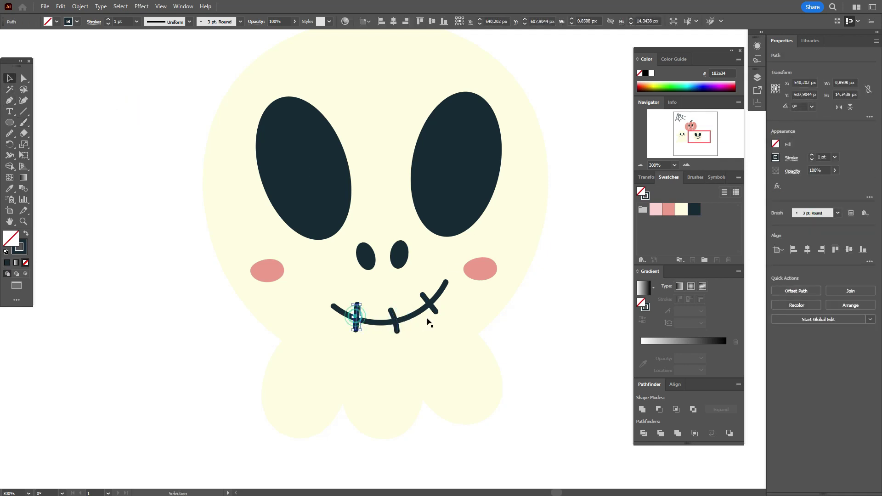
pyautogui.keyDown('shift'); pyautogui.click(433, 310); pyautogui.keyUp('shift')
pyautogui.keyDown('shift'); pyautogui.click(420, 310); pyautogui.keyUp('shift')
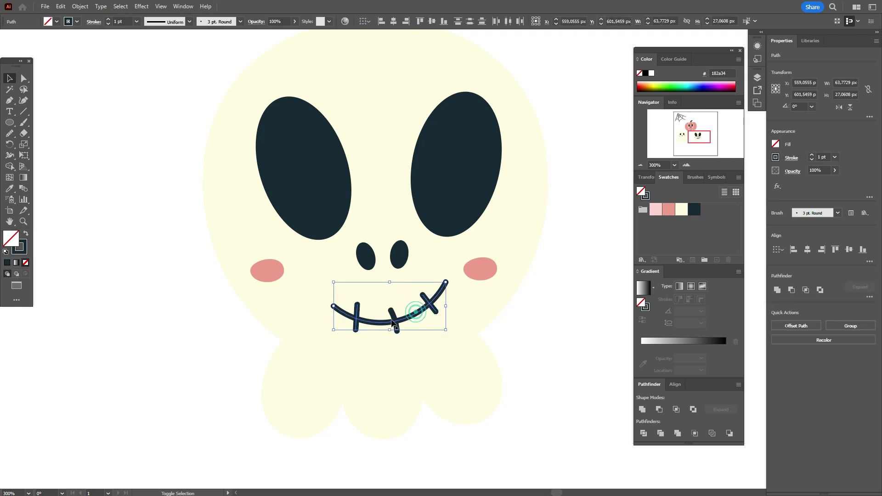
pyautogui.keyDown('shift'); pyautogui.click(394, 316); pyautogui.keyUp('shift')
pyautogui.moveTo(434, 309)
pyautogui.mouseDown()
pyautogui.moveTo(419, 307)
pyautogui.moveTo(441, 315)
pyautogui.mouseUp()
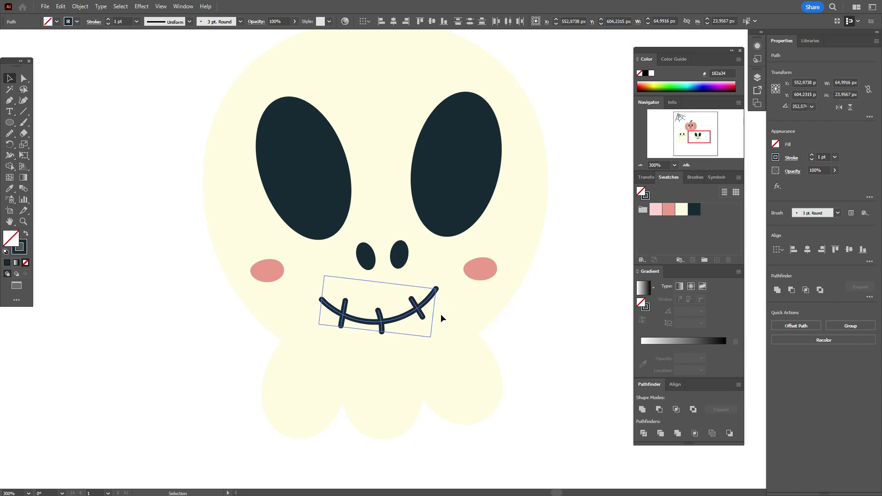
pyautogui.rightClick(416, 315)
pyautogui.click(461, 159)
pyautogui.click(554, 295)
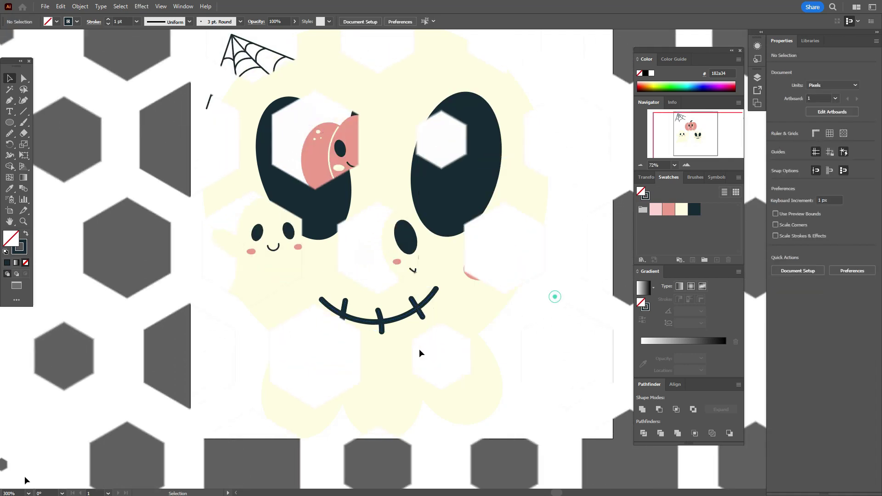
# - Set the stroke weight of the skull's stitched mouth group to 1.5 pt
pyautogui.click(425, 275)
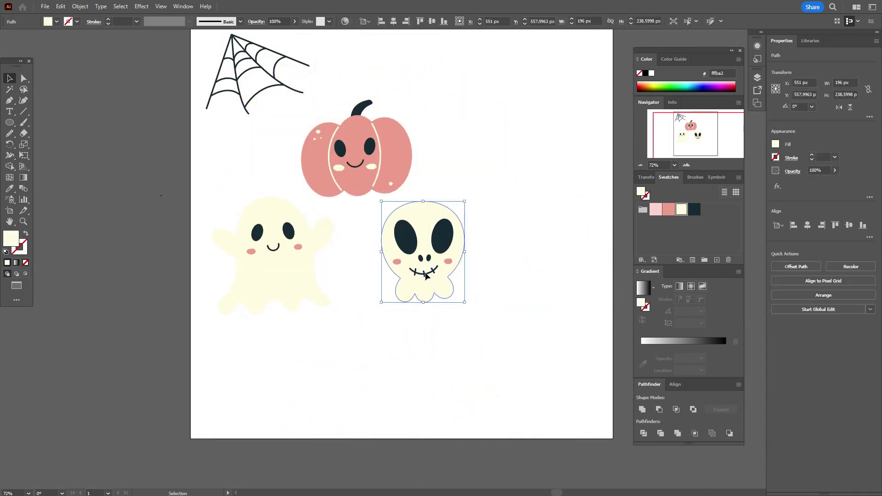
pyautogui.click(426, 273)
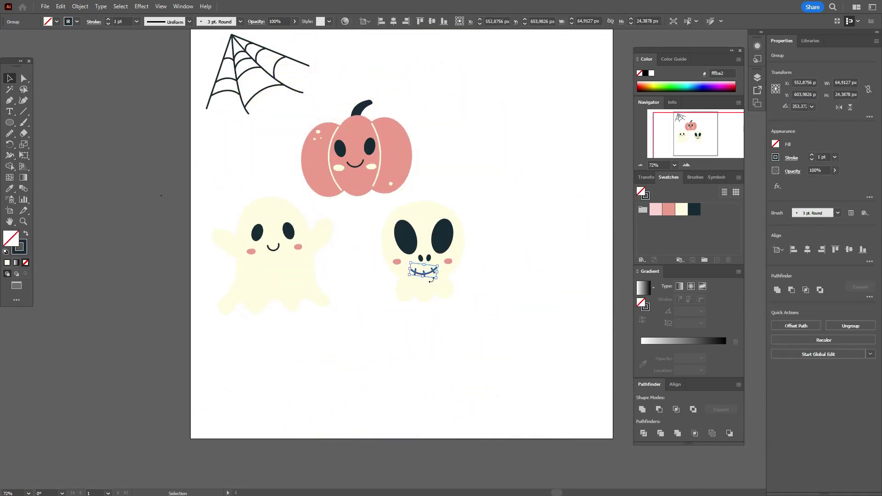
pyautogui.moveTo(423, 277); pyautogui.dragTo(424, 278)
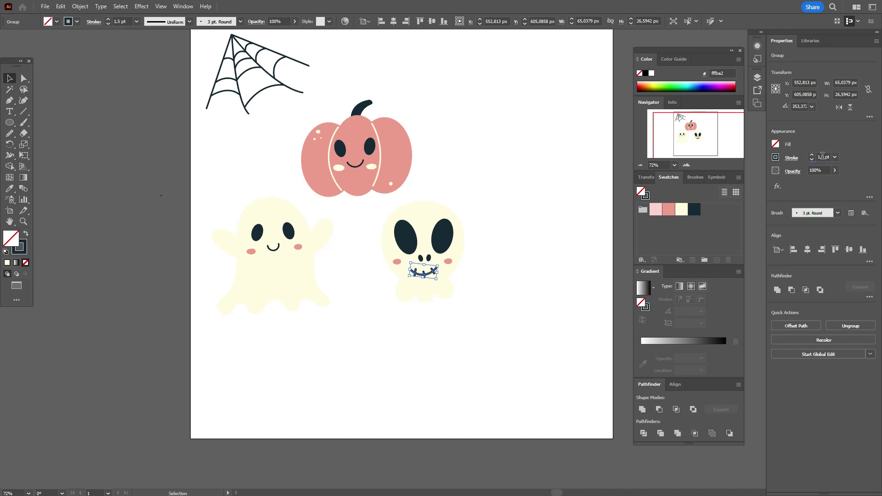
pyautogui.click(519, 164)
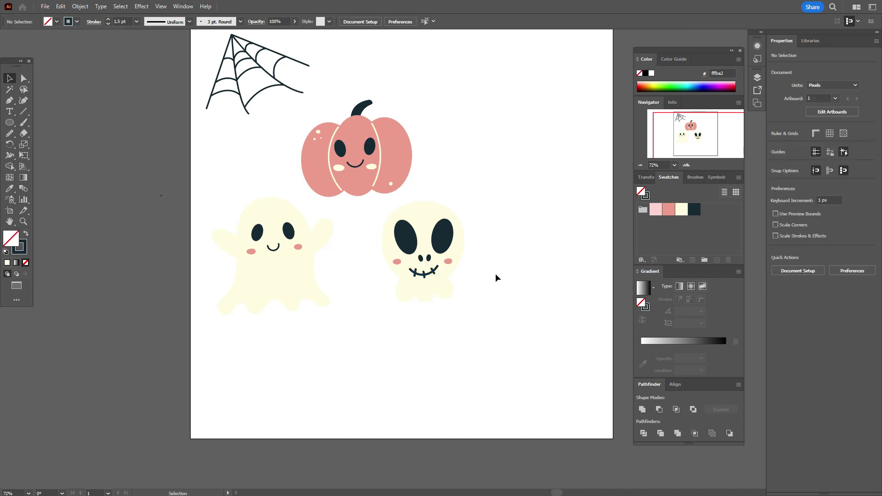
# - Set the stroke weight of both the ghost's and the pumpkin's smiles to 1.5 pt
pyautogui.click(274, 248)
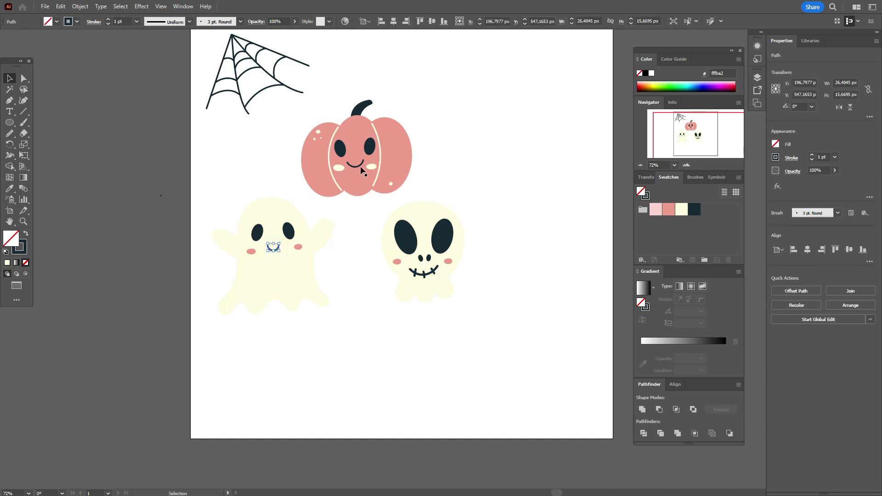
pyautogui.click(360, 166)
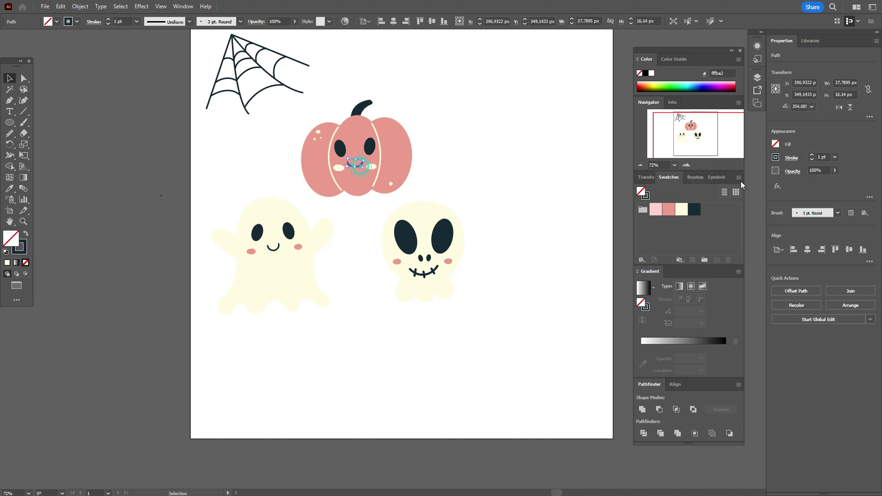
pyautogui.click(278, 252)
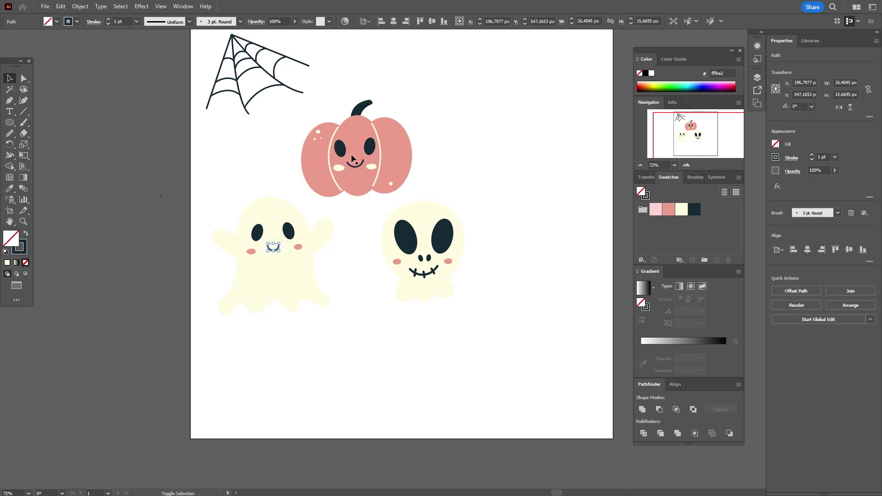
pyautogui.keyDown('shift'); pyautogui.click(356, 165); pyautogui.keyUp('shift')
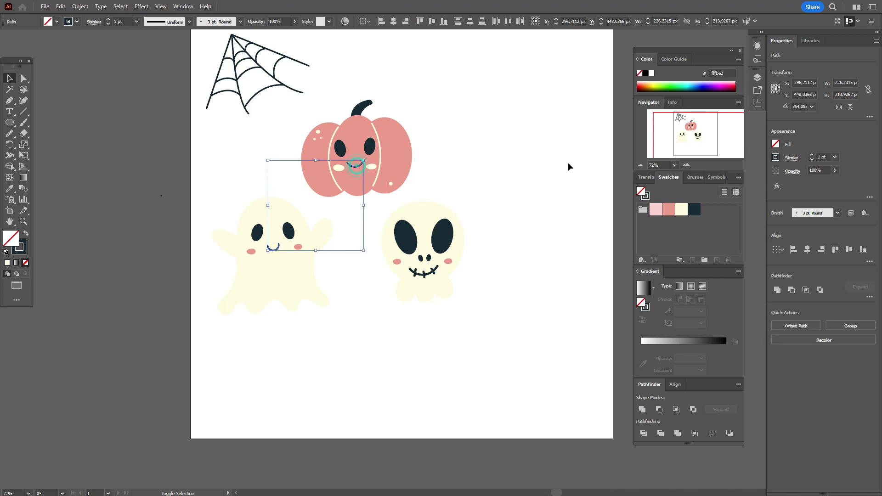
pyautogui.click(819, 157)
pyautogui.write('.5')
pyautogui.press('Return')
pyautogui.click(444, 175)
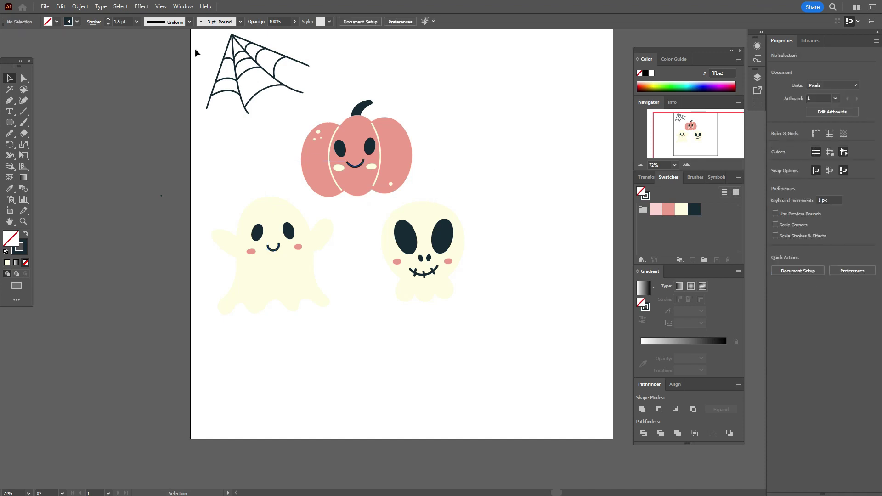
# - Set the stroke weight of all the spider web's lines to 1.5 pt
pyautogui.moveTo(283, 100); pyautogui.dragTo(291, 107)
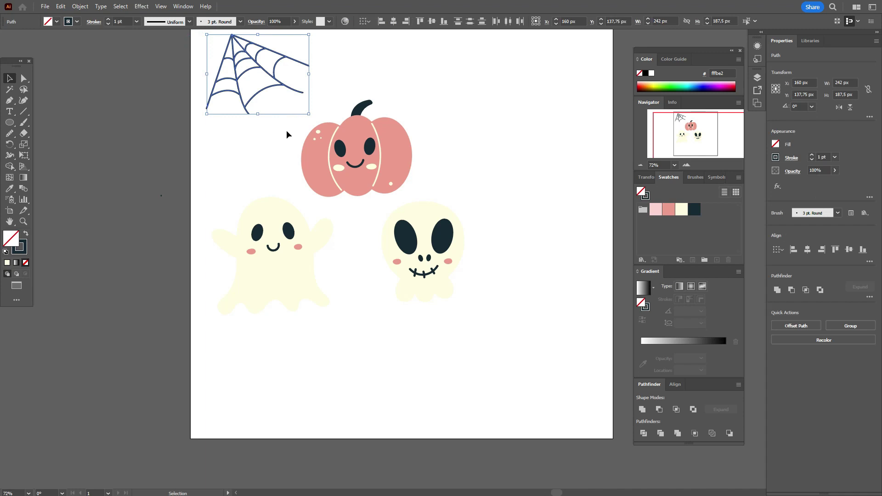
pyautogui.click(26, 247)
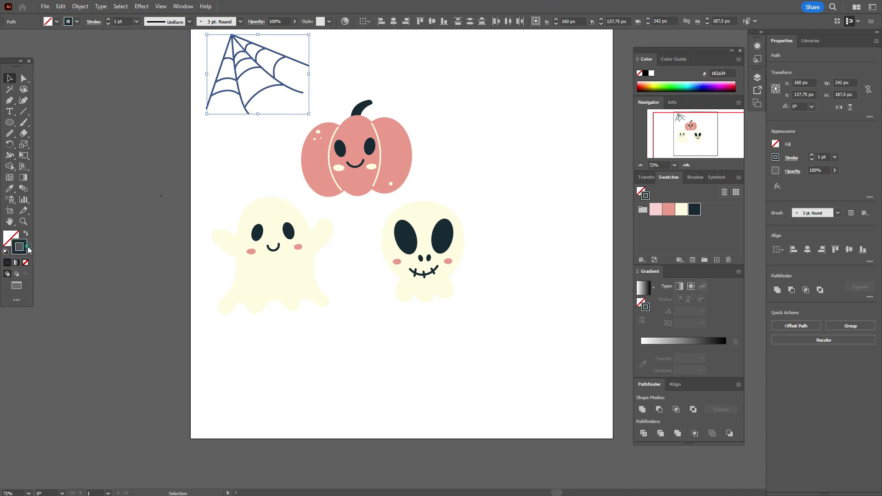
pyautogui.doubleClick(818, 156)
pyautogui.press('Return')
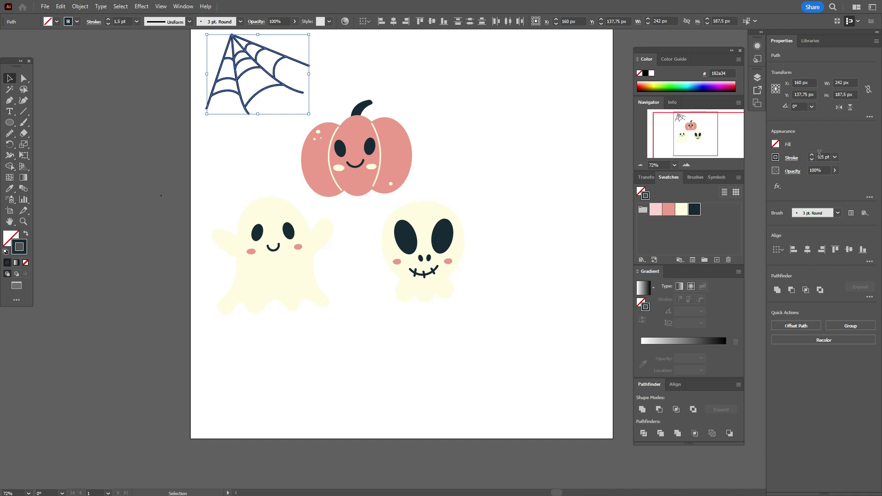
pyautogui.click(473, 139)
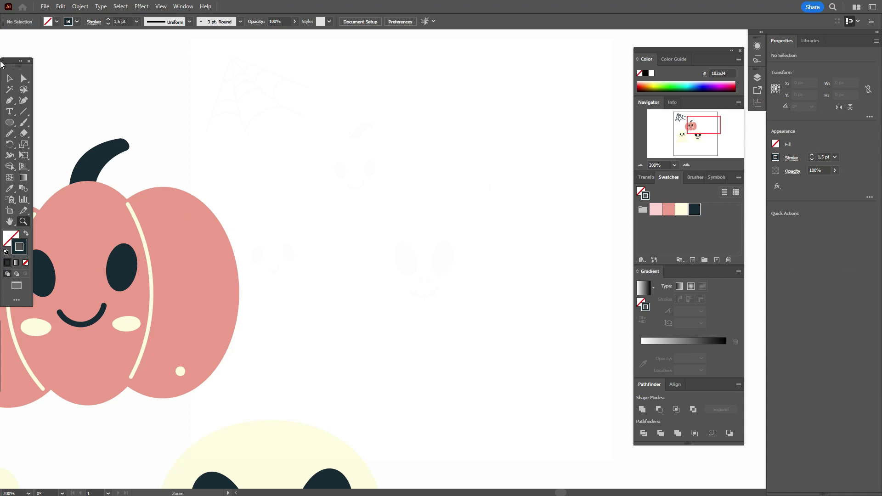
# - Draw a narrow upright rectangle about 22 × 119 px with a dark 182a34 fill and no stroke beside the pumpkin
pyautogui.click(10, 123)
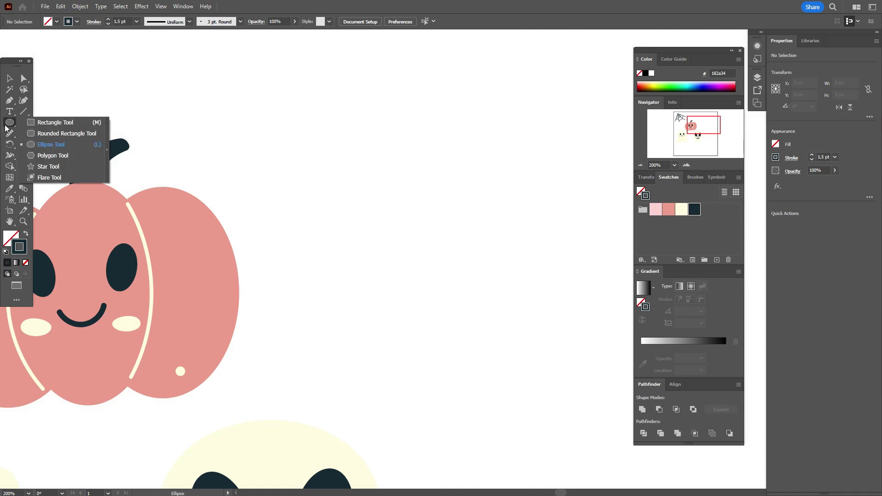
pyautogui.click(79, 123)
pyautogui.click(25, 235)
pyautogui.moveTo(327, 140)
pyautogui.mouseDown()
pyautogui.moveTo(353, 299)
pyautogui.moveTo(353, 279)
pyautogui.mouseUp()
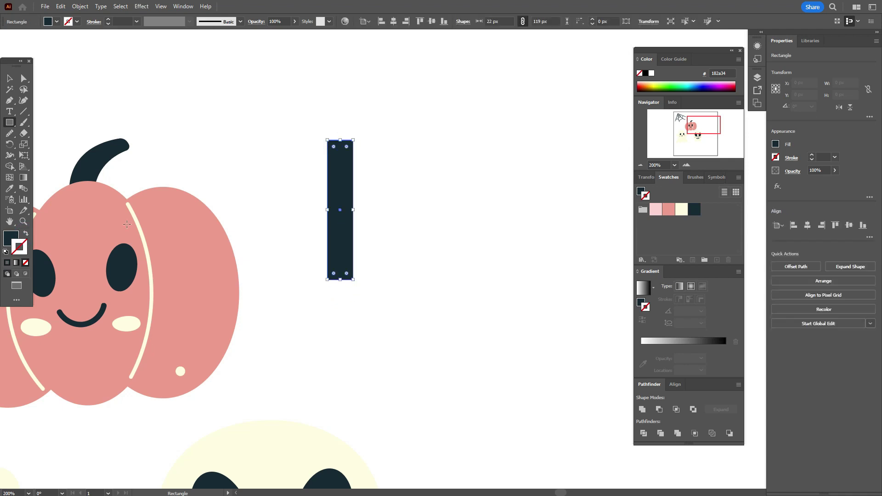
# - Draw two overlapping dark circles on the rectangle's upper end and copy the pair to its lower end to form a bone
pyautogui.click(8, 122)
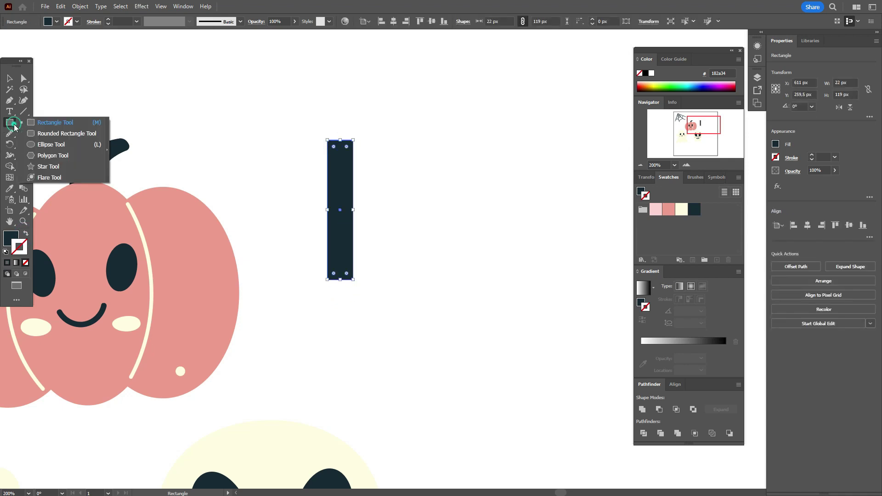
pyautogui.click(48, 145)
pyautogui.moveTo(291, 109); pyautogui.dragTo(368, 138)
pyautogui.press('v')
pyautogui.keyDown('shift'); pyautogui.click(350, 137); pyautogui.keyUp('shift')
pyautogui.keyDown('shift'); pyautogui.click(360, 134); pyautogui.keyUp('shift')
pyautogui.keyDown('alt'); pyautogui.moveTo(362, 134); pyautogui.dragTo(366, 289); pyautogui.keyUp('alt')
pyautogui.click(410, 238)
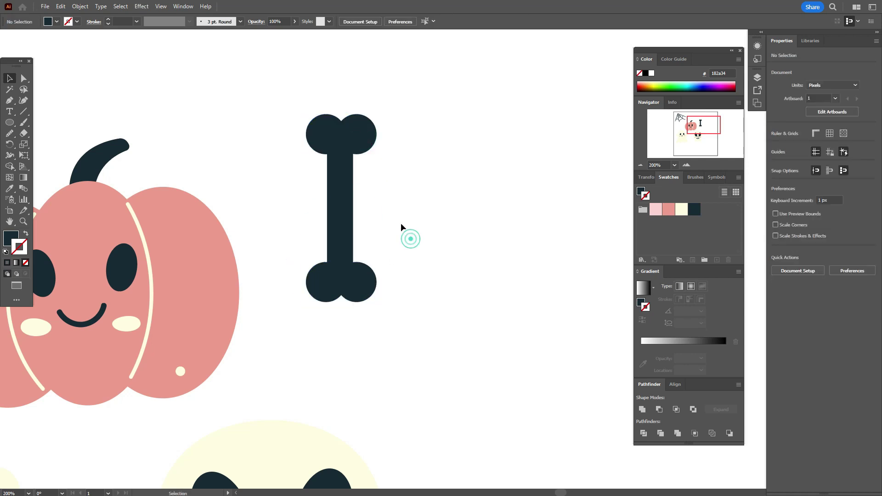
# - Unite the rectangle and four circles into one bone shape and soften its outline with the Smooth tool
pyautogui.moveTo(306, 87); pyautogui.dragTo(431, 296)
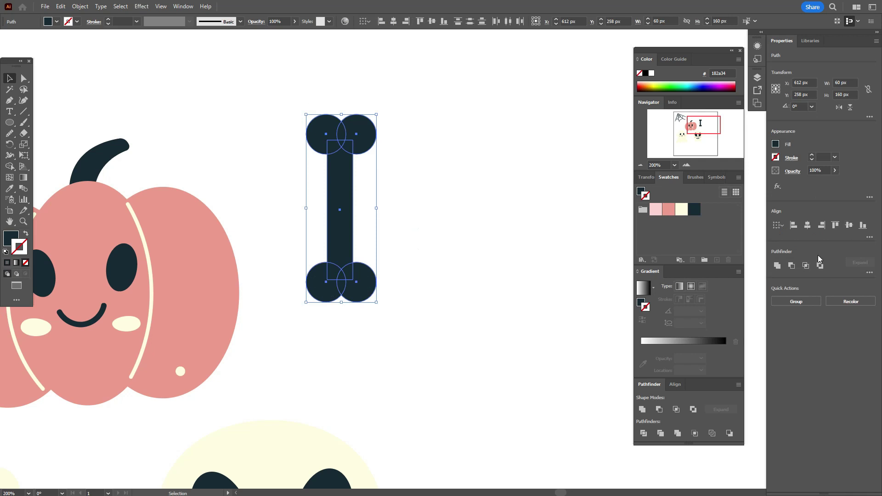
pyautogui.click(777, 266)
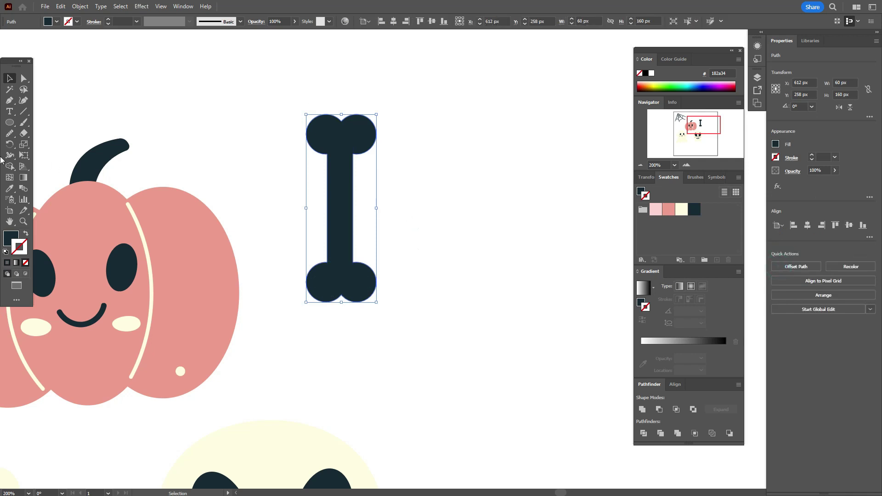
pyautogui.click(8, 133)
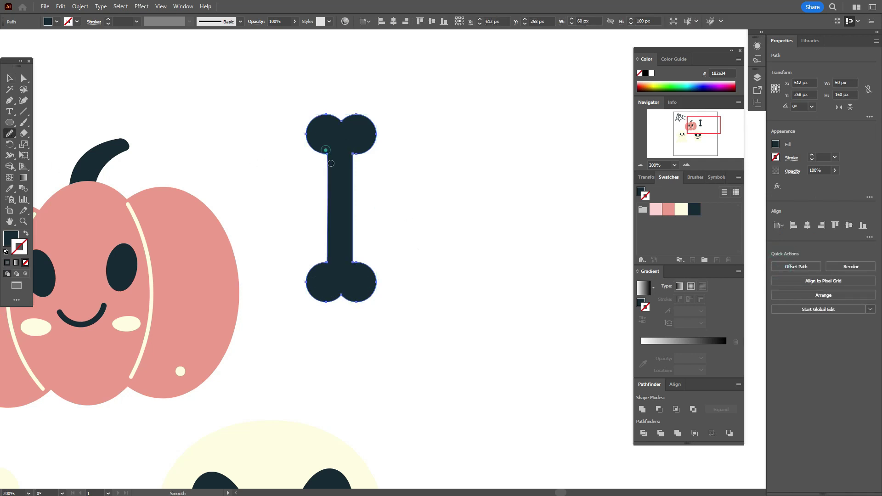
pyautogui.moveTo(375, 131); pyautogui.dragTo(371, 148)
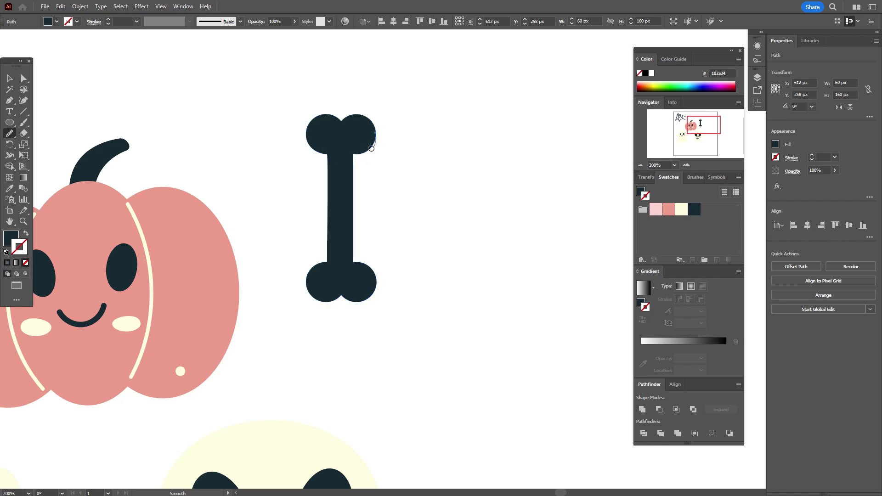
pyautogui.click(305, 132)
pyautogui.moveTo(326, 244); pyautogui.dragTo(310, 271)
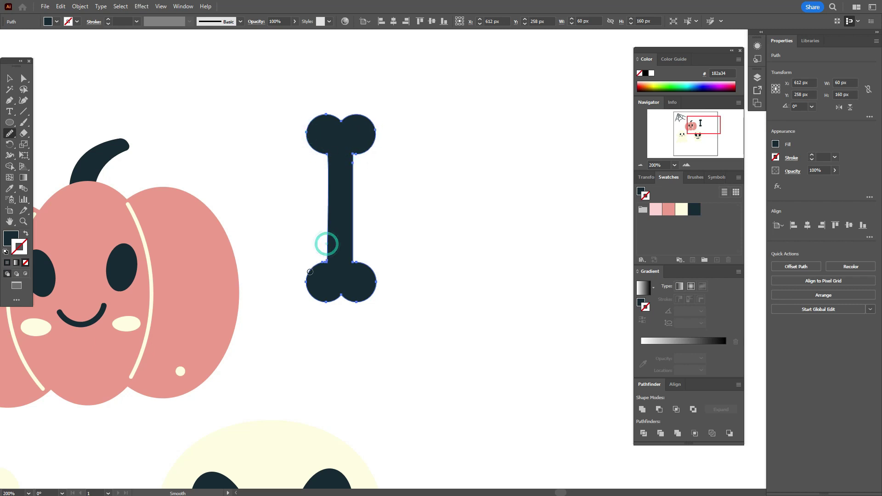
pyautogui.moveTo(331, 307); pyautogui.dragTo(366, 286)
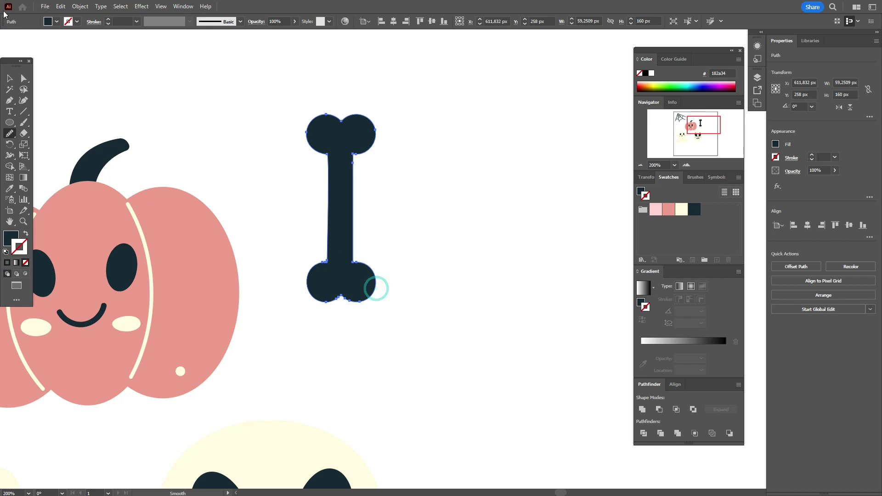
# - Move the outer anchor points of the bone's two upper knobs slightly to make their outline irregular
pyautogui.click(29, 80)
pyautogui.click(214, 87)
pyautogui.click(314, 133)
pyautogui.click(306, 132)
pyautogui.click(307, 134)
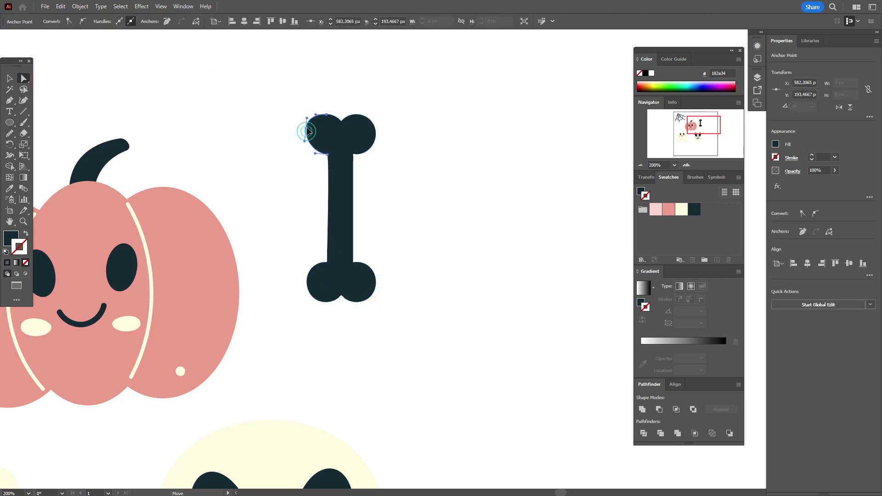
pyautogui.click(377, 134)
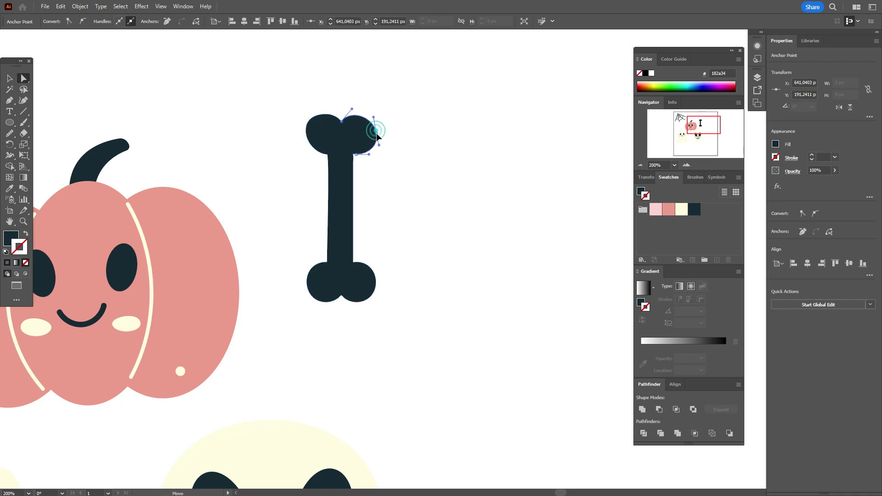
pyautogui.click(413, 251)
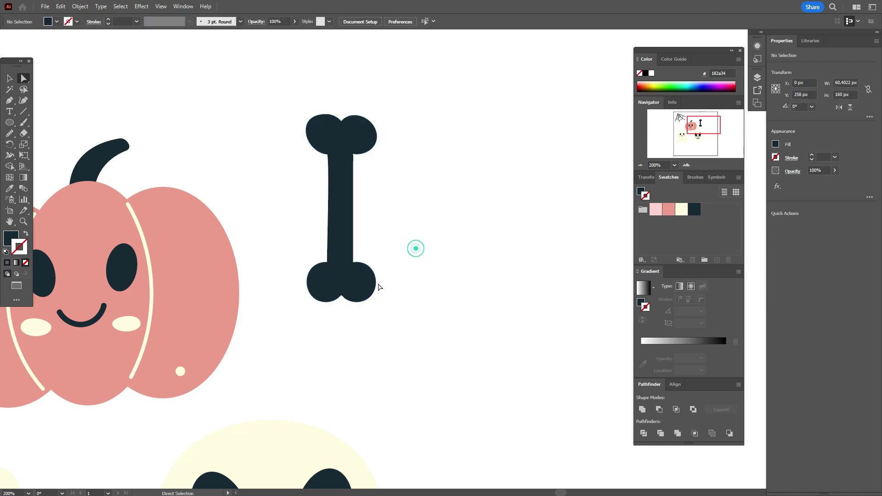
# - Adjust the anchor points of the bone's lower knobs for a slightly uneven, hand-drawn outline
pyautogui.click(374, 287)
pyautogui.moveTo(377, 285); pyautogui.dragTo(378, 287)
pyautogui.moveTo(328, 304); pyautogui.dragTo(326, 299)
pyautogui.click(374, 302)
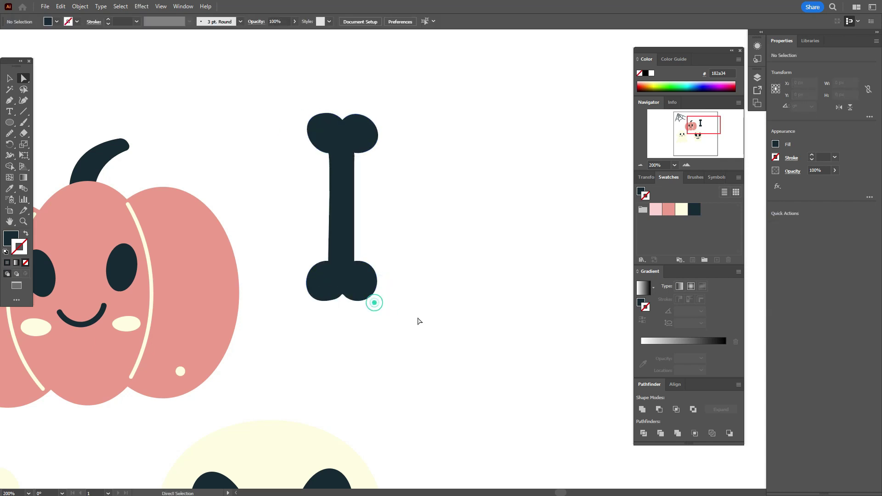
pyautogui.click(344, 221)
pyautogui.click(27, 78)
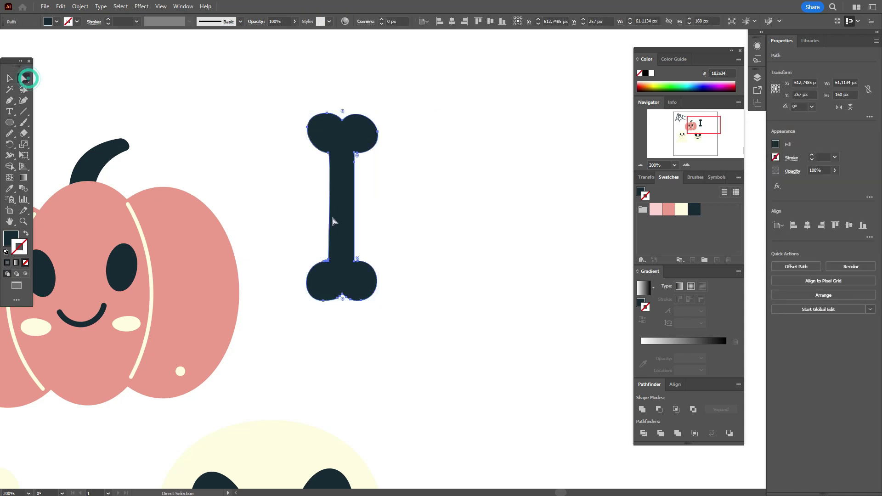
pyautogui.click(295, 195)
# - Tilt the bone about 26° clockwise and place it above the pumpkin, beside the stem
pyautogui.hotkey('ctrl', '0')
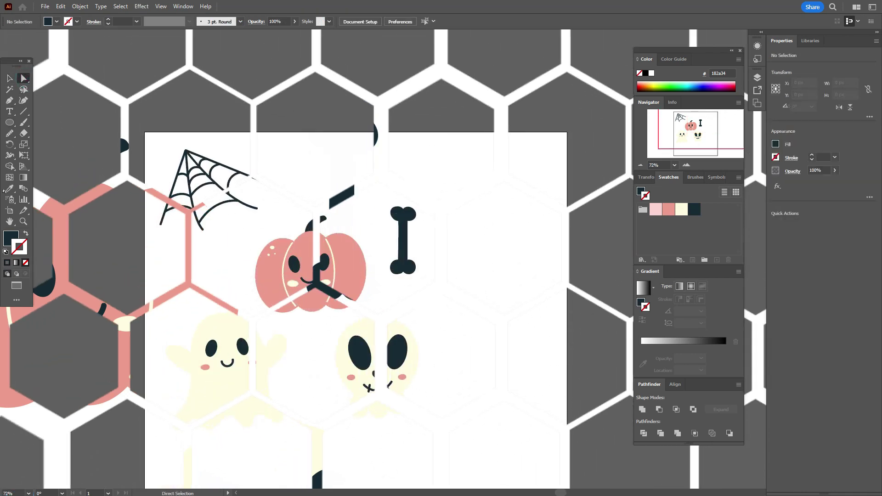
pyautogui.click(11, 79)
pyautogui.click(407, 228)
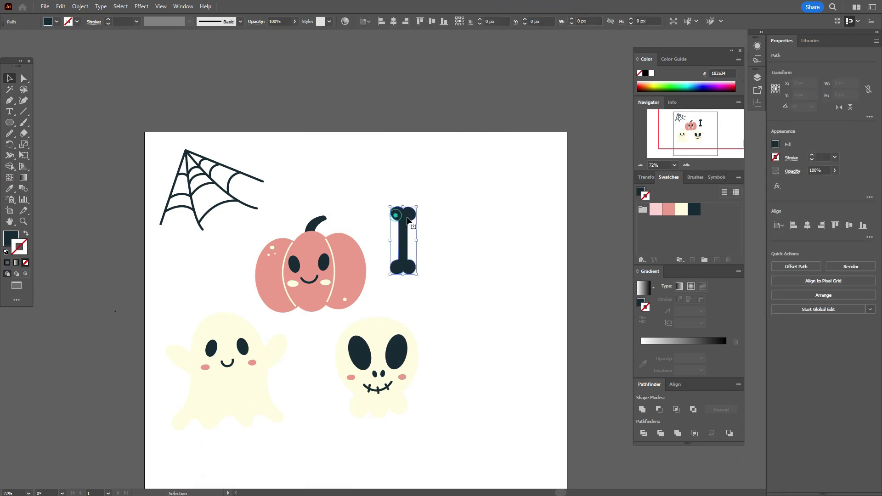
pyautogui.moveTo(420, 243); pyautogui.dragTo(352, 190)
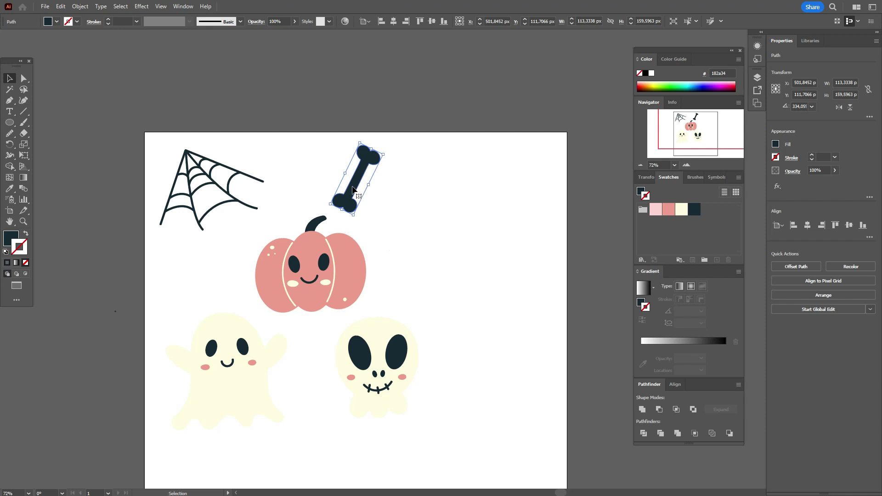
pyautogui.click(331, 114)
# - Paint three small dark crosses with the 3 pt. Round brush: beside the bone, above the ghost and beside the skull
pyautogui.press('b')
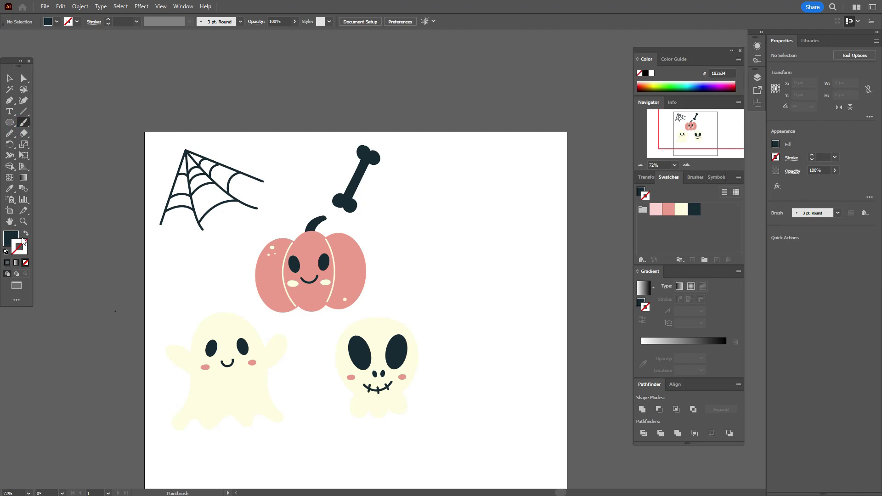
pyautogui.click(25, 233)
pyautogui.click(693, 179)
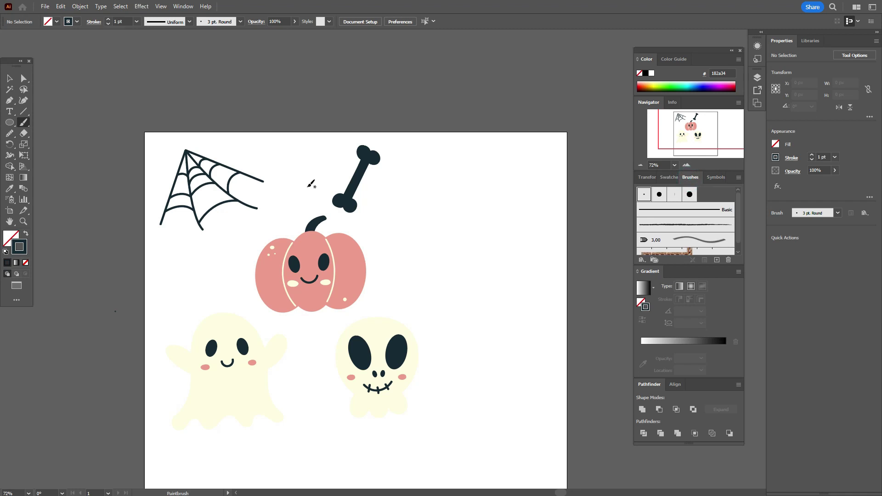
pyautogui.moveTo(304, 175)
pyautogui.mouseDown()
pyautogui.moveTo(303, 199)
pyautogui.moveTo(309, 185)
pyautogui.mouseUp()
pyautogui.moveTo(213, 288); pyautogui.dragTo(220, 272)
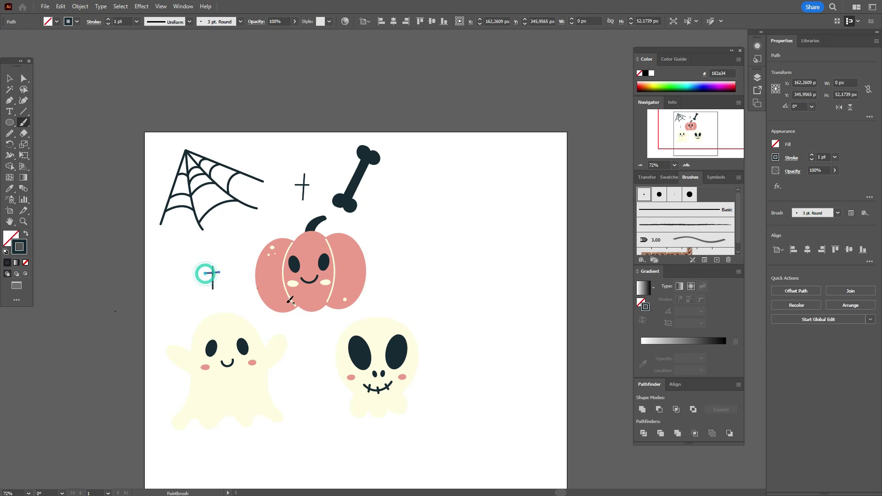
pyautogui.moveTo(316, 327)
pyautogui.mouseDown()
pyautogui.moveTo(316, 349)
pyautogui.moveTo(325, 336)
pyautogui.mouseUp()
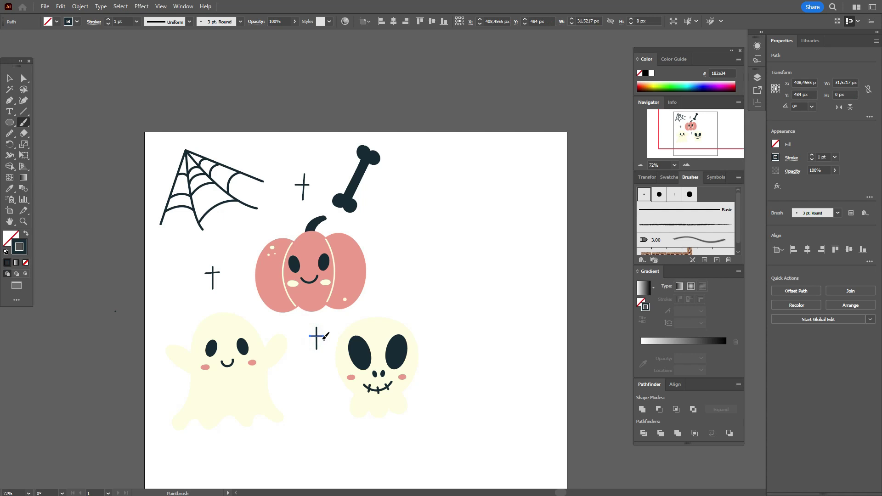
# - Expand the appearance of all the spider web's lines and group them
pyautogui.press('l')
pyautogui.press('v')
pyautogui.moveTo(148, 124); pyautogui.dragTo(236, 252)
pyautogui.click(80, 7)
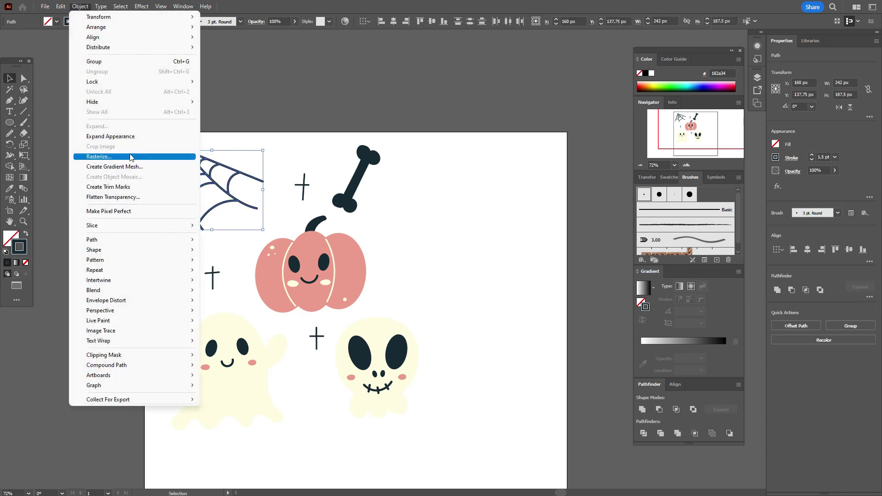
pyautogui.click(135, 137)
pyautogui.rightClick(248, 216)
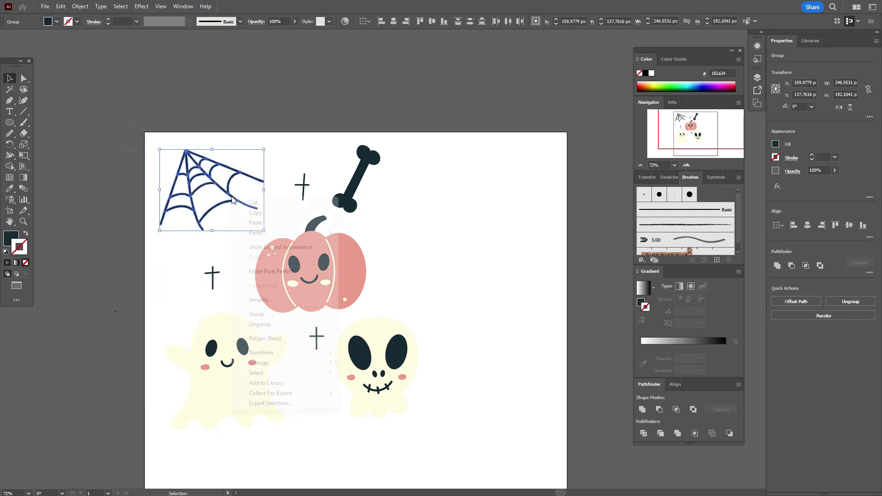
pyautogui.click(273, 313)
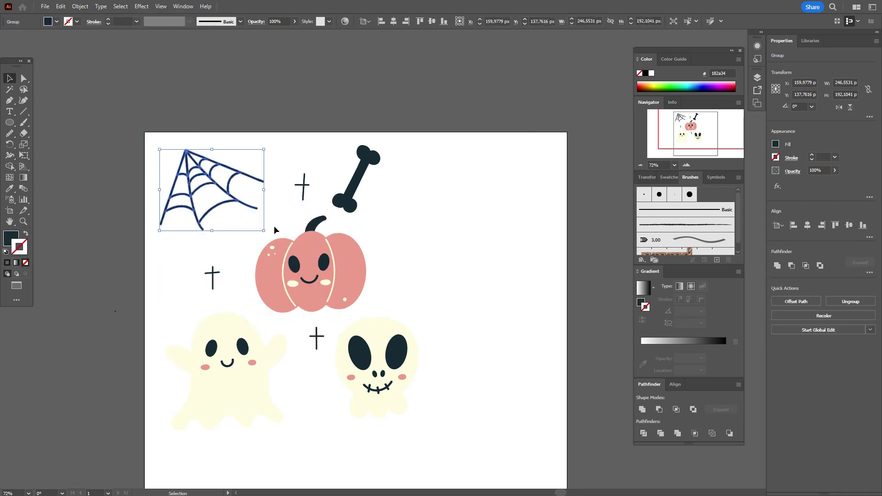
# - Expand the appearance of all the pumpkin's parts and group them
pyautogui.moveTo(271, 222); pyautogui.dragTo(374, 317)
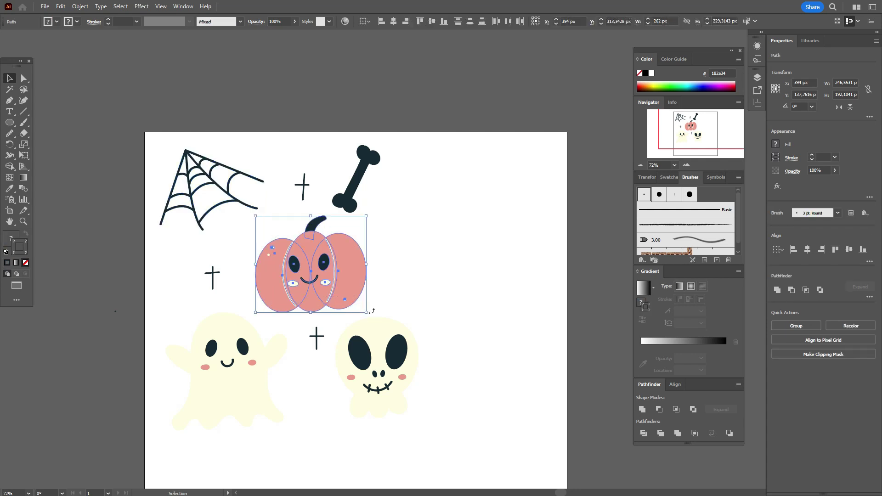
pyautogui.click(80, 6)
pyautogui.click(146, 139)
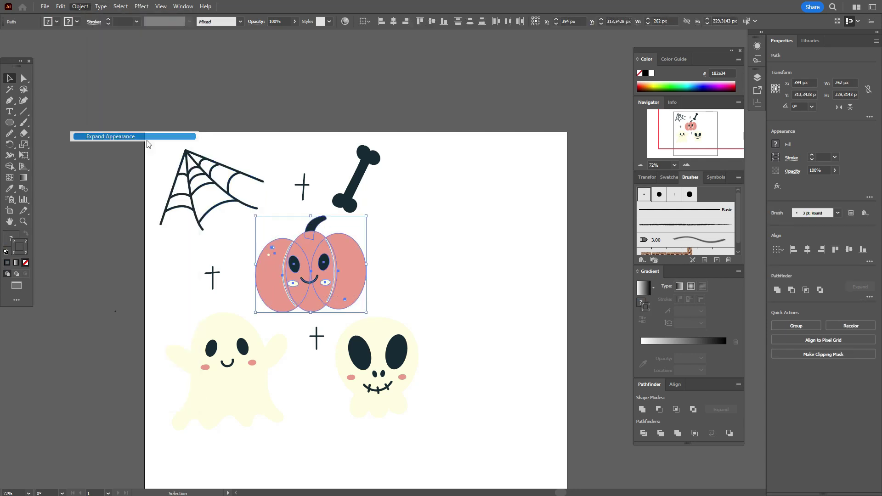
pyautogui.rightClick(368, 261)
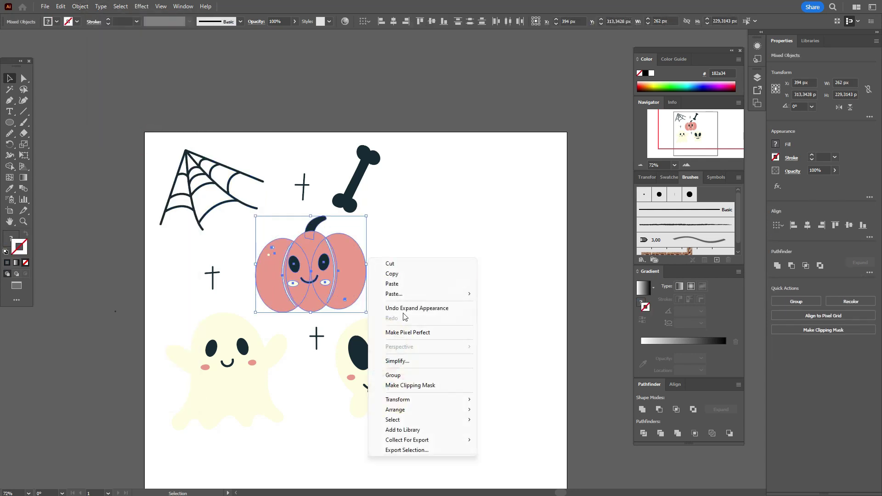
pyautogui.click(400, 374)
# - Expand the appearance of the ghost's parts and of the skull's parts
pyautogui.moveTo(170, 332); pyautogui.dragTo(275, 399)
pyautogui.click(80, 6)
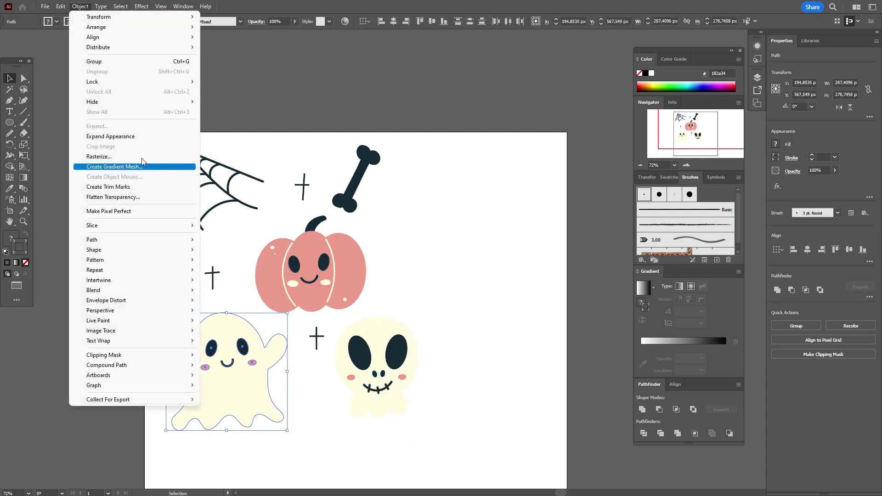
pyautogui.click(133, 136)
pyautogui.moveTo(347, 328); pyautogui.dragTo(414, 417)
pyautogui.click(84, 7)
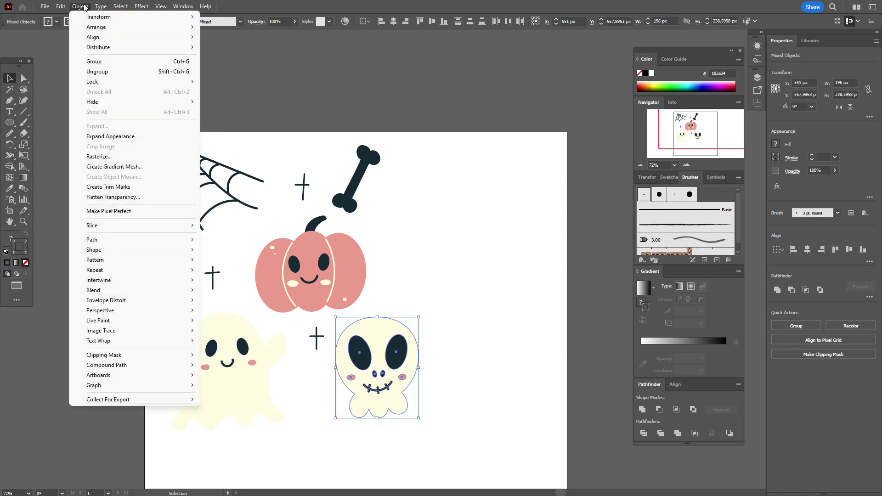
pyautogui.click(120, 138)
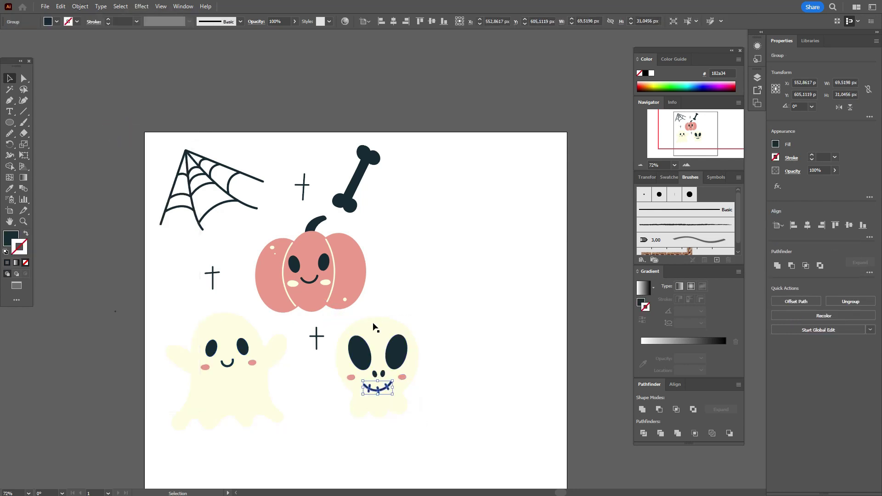
# - Group all the skull's parts together, and group all the ghost's parts together
pyautogui.moveTo(326, 316); pyautogui.dragTo(413, 415)
pyautogui.rightClick(410, 355)
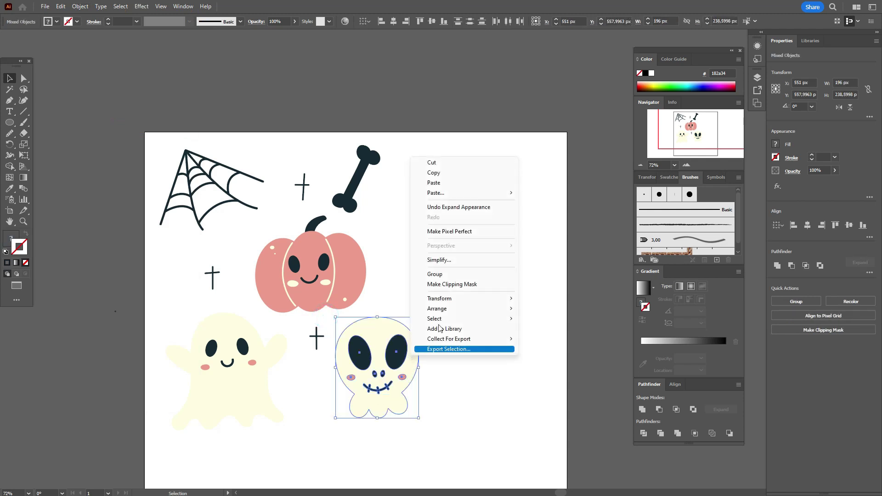
pyautogui.click(435, 274)
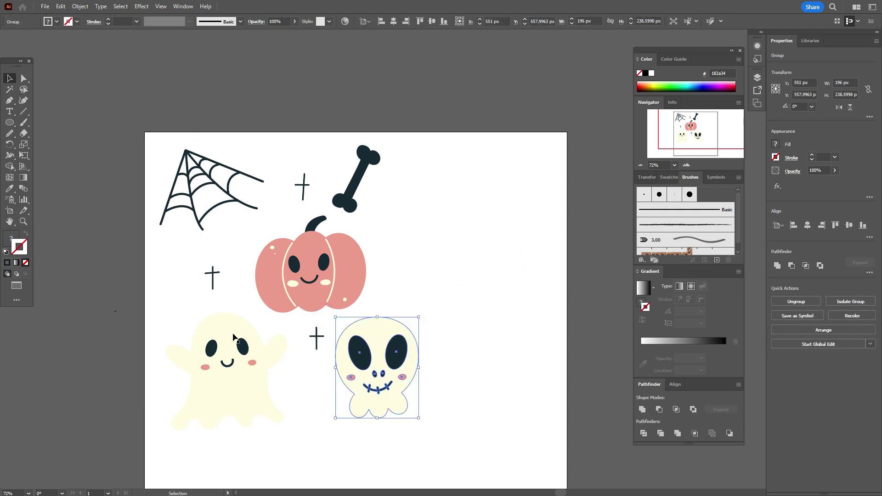
pyautogui.moveTo(256, 423); pyautogui.dragTo(257, 423)
pyautogui.rightClick(241, 389)
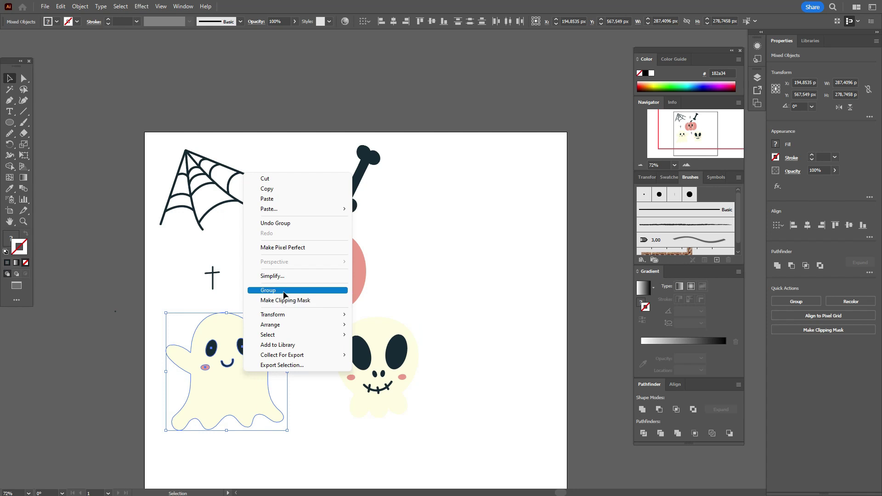
pyautogui.click(267, 290)
# - Set the stroke weight of all three crosses to 1.5 pt
pyautogui.click(197, 261)
pyautogui.moveTo(196, 252); pyautogui.dragTo(232, 293)
pyautogui.keyDown('shift'); pyautogui.moveTo(297, 165); pyautogui.dragTo(313, 208); pyautogui.keyUp('shift')
pyautogui.keyDown('shift'); pyautogui.moveTo(303, 320); pyautogui.dragTo(323, 350); pyautogui.keyUp('shift')
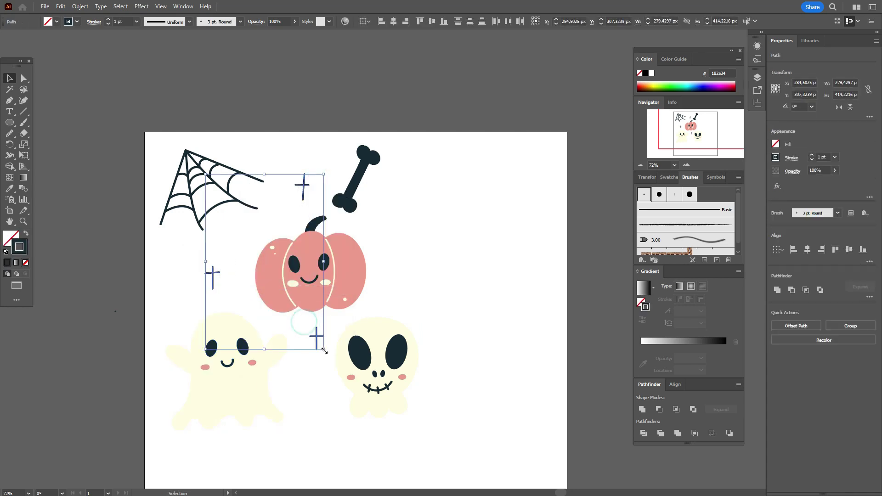
pyautogui.doubleClick(820, 157)
pyautogui.write('1,5')
pyautogui.press('Return')
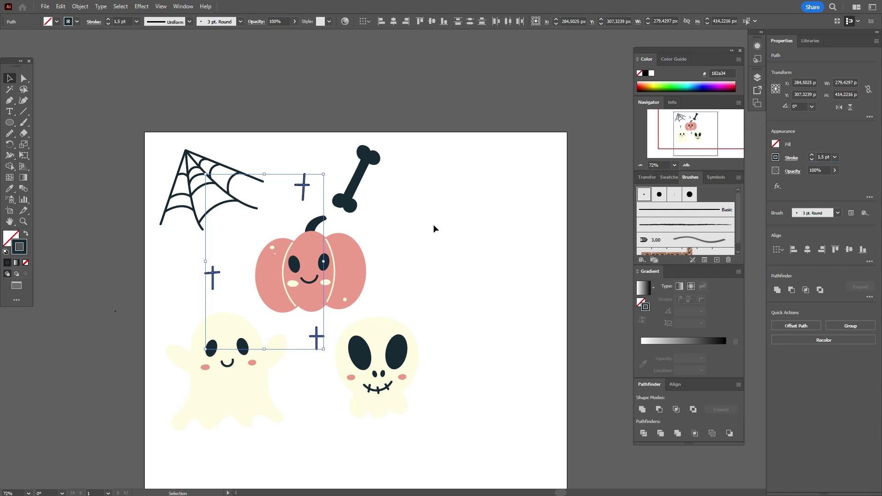
# - Recolor the stroke of the cross between the web and the bone with the cream swatch
pyautogui.click(434, 226)
pyautogui.moveTo(280, 158); pyautogui.dragTo(311, 203)
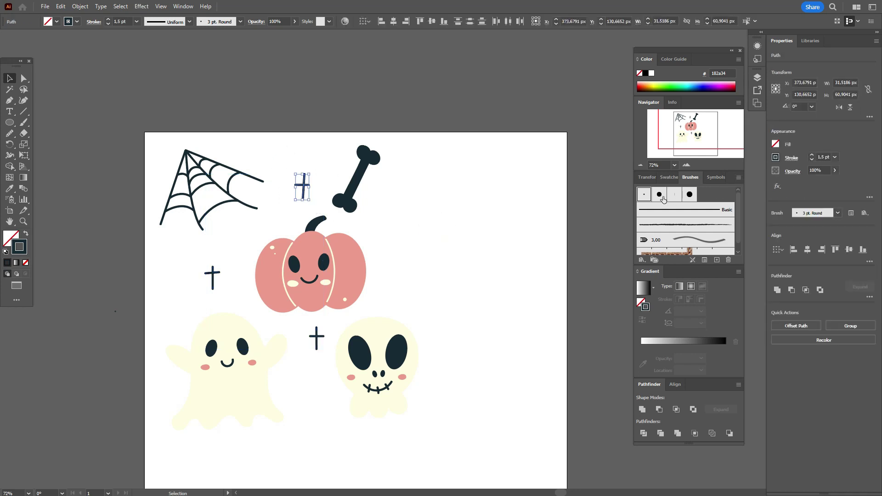
pyautogui.click(668, 178)
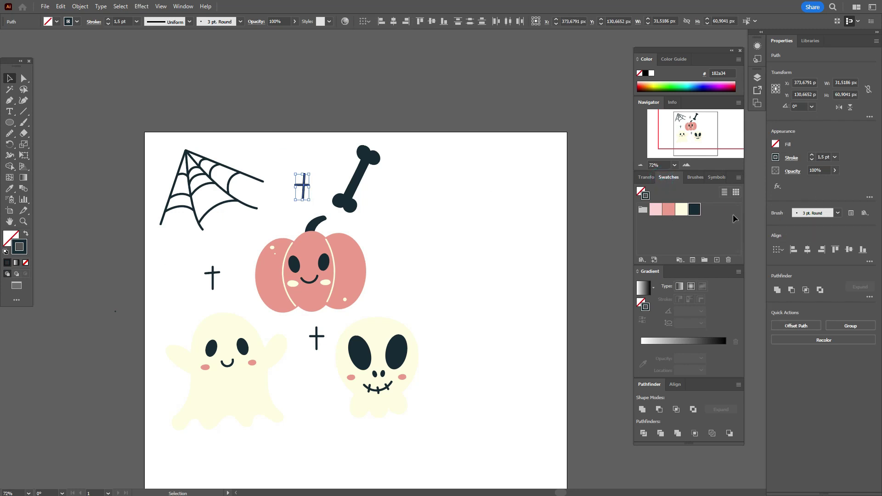
pyautogui.click(681, 209)
pyautogui.click(472, 252)
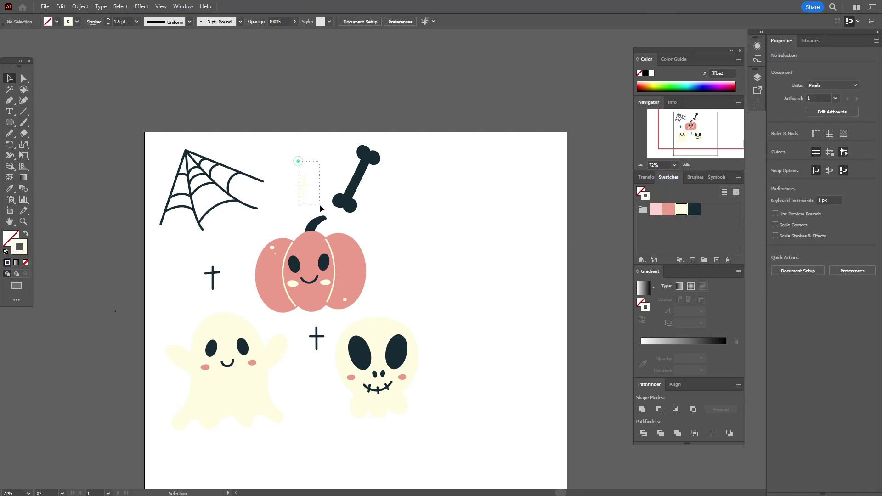
# - Expand the appearance of each of the three crosses
pyautogui.moveTo(320, 208); pyautogui.dragTo(320, 209)
pyautogui.click(80, 6)
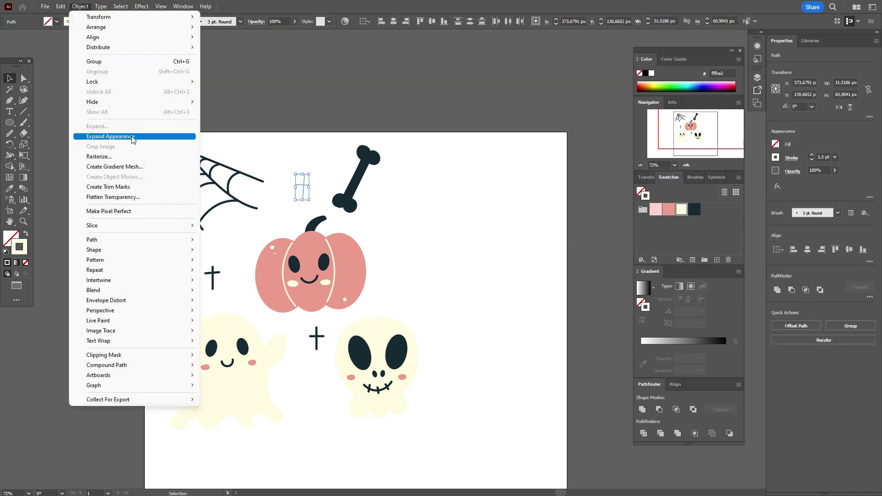
pyautogui.click(133, 140)
pyautogui.moveTo(182, 253); pyautogui.dragTo(221, 293)
pyautogui.click(78, 6)
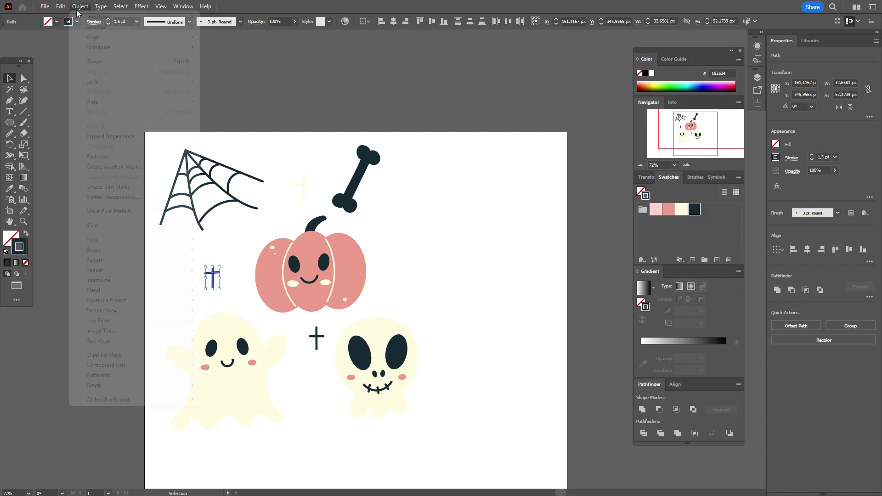
pyautogui.click(136, 136)
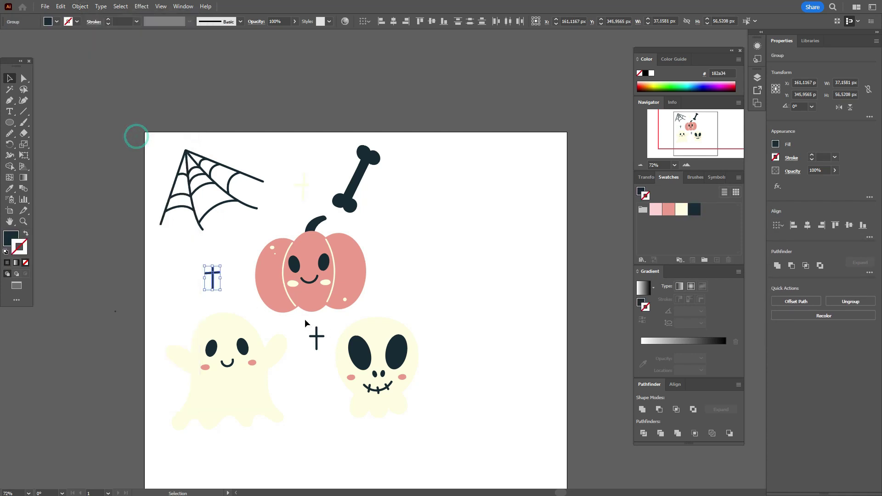
pyautogui.moveTo(305, 322); pyautogui.dragTo(325, 350)
pyautogui.click(79, 6)
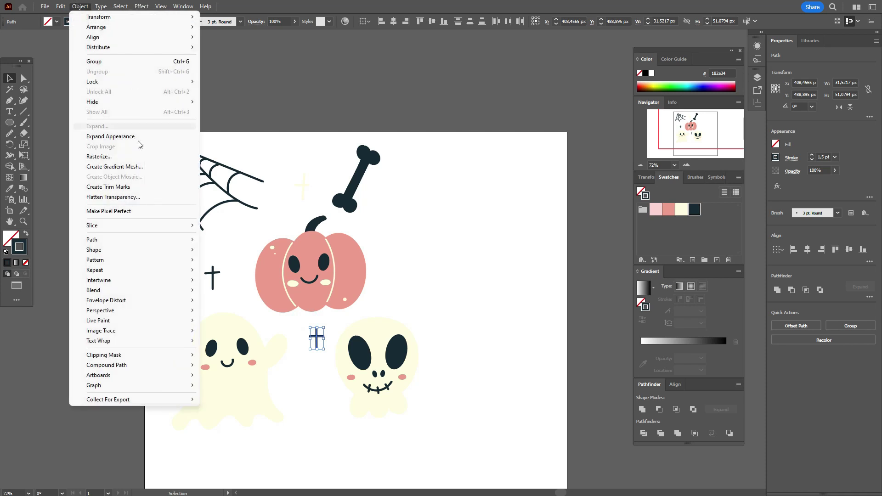
pyautogui.click(136, 137)
pyautogui.click(275, 210)
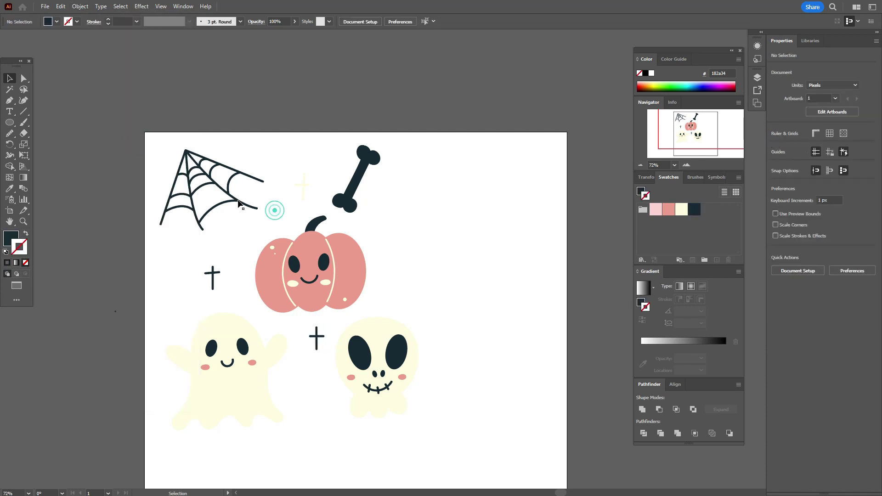
# - Move the web closer to the artboard's upper-left corner and shift the pumpkin up and left
pyautogui.click(238, 202)
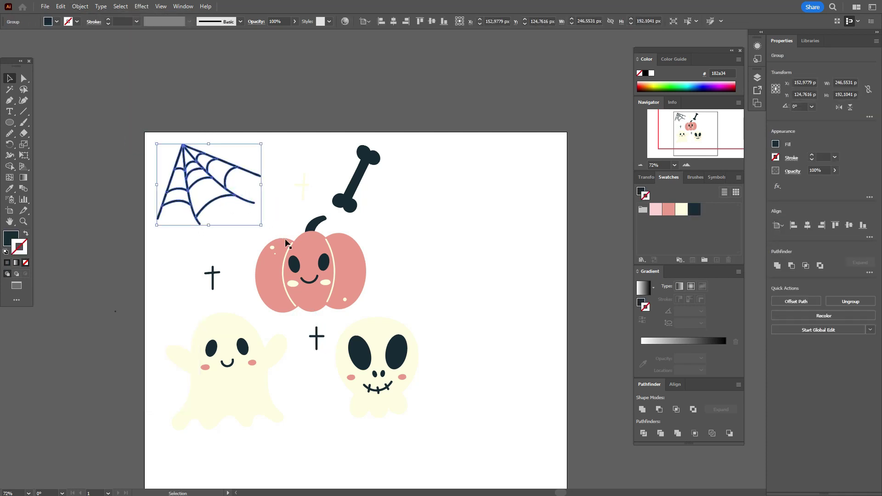
pyautogui.click(252, 236)
pyautogui.moveTo(361, 277); pyautogui.dragTo(324, 272)
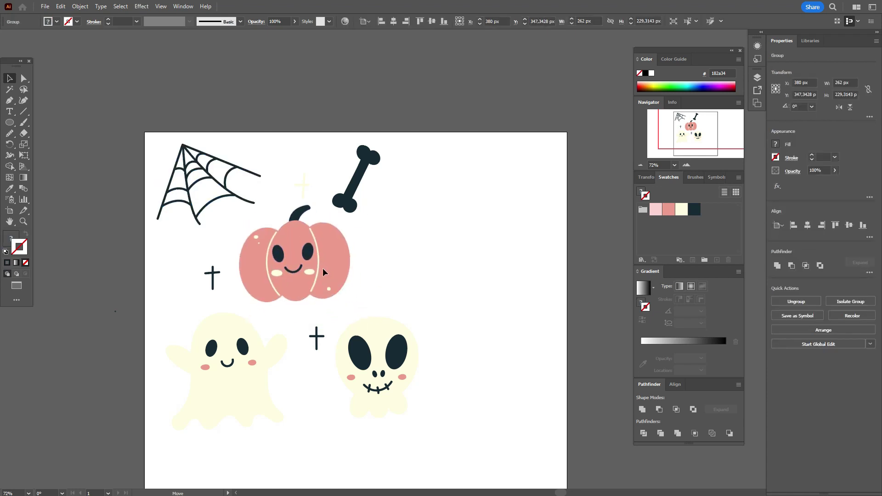
# - Tilt the ghost counterclockwise and move it closer to the pumpkin, then shrink the skull and tilt it clockwise
pyautogui.click(234, 368)
pyautogui.moveTo(235, 368); pyautogui.dragTo(230, 346)
pyautogui.click(376, 322)
pyautogui.moveTo(415, 322); pyautogui.dragTo(394, 359)
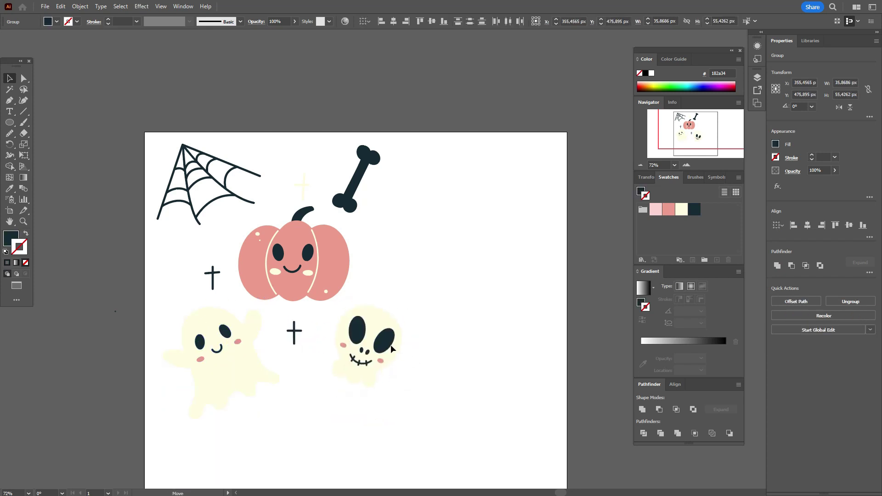
# - Shift the bone slightly right, and tilt the cream cross clockwise and the cross below the pumpkin counterclockwise
pyautogui.click(360, 179)
pyautogui.click(307, 186)
pyautogui.moveTo(335, 177); pyautogui.dragTo(302, 197)
pyautogui.click(295, 331)
pyautogui.moveTo(295, 331); pyautogui.dragTo(305, 341)
# - Move the skull down, and move the cross below the web up and left with a counterclockwise tilt
pyautogui.click(373, 363)
pyautogui.moveTo(373, 363); pyautogui.dragTo(377, 381)
pyautogui.moveTo(212, 276); pyautogui.dragTo(200, 252)
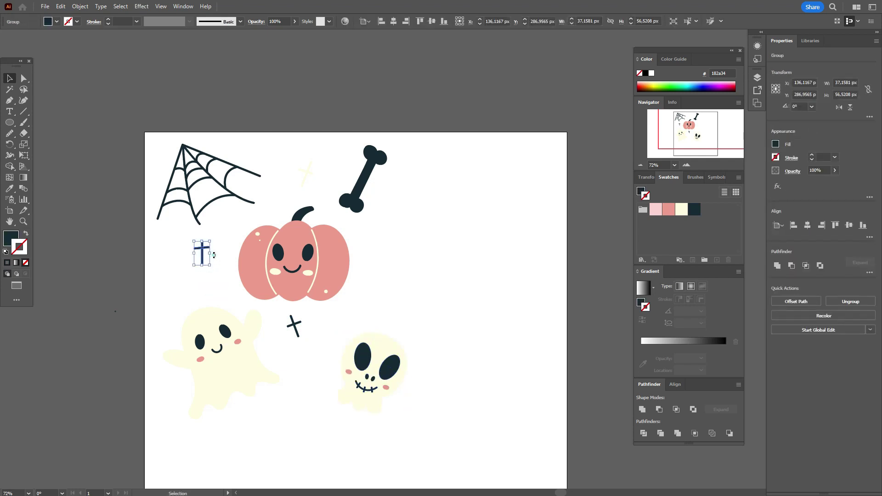
pyautogui.click(225, 360)
pyautogui.click(361, 186)
# - Scale all the artwork down together and place it in the artboard's upper-left corner
pyautogui.scroll(-2, 439, 321)
pyautogui.hotkey('ctrl', 'a')
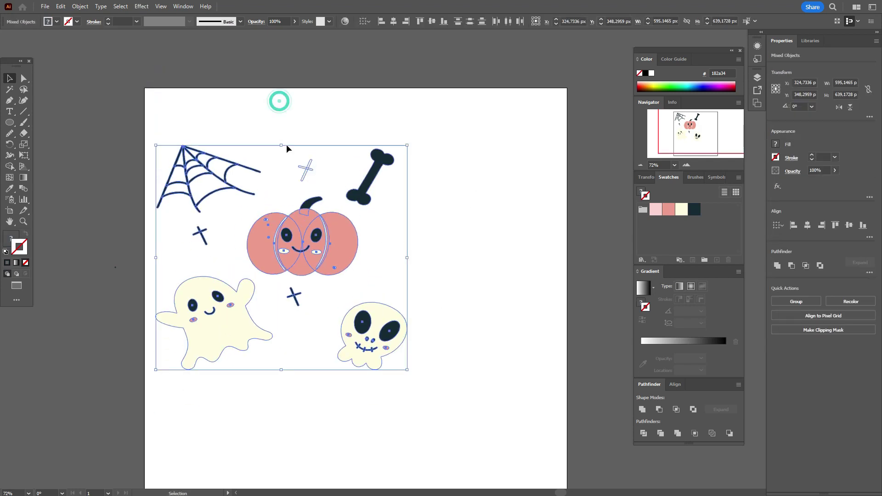
pyautogui.moveTo(154, 142); pyautogui.dragTo(193, 181)
pyautogui.moveTo(243, 195); pyautogui.dragTo(207, 118)
pyautogui.click(209, 202)
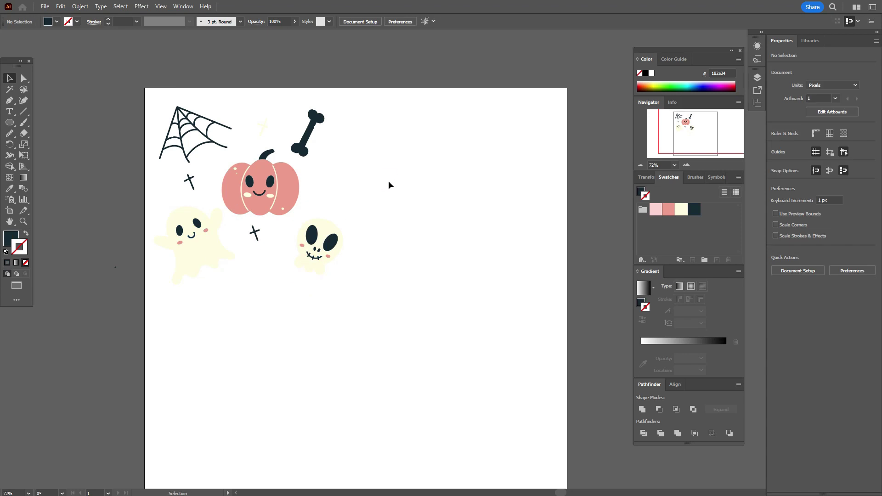
# - Draw six small dark circles about 10 px wide in the gaps around the web, bone, pumpkin, ghost and skull
pyautogui.click(10, 123)
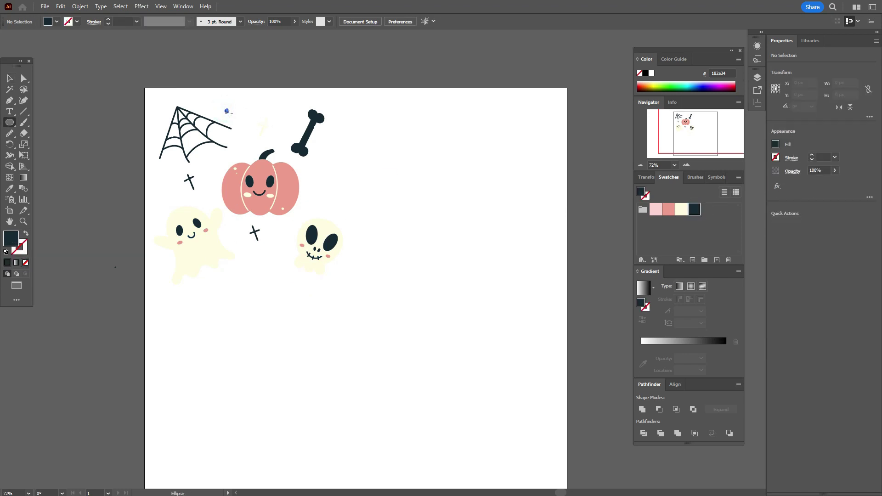
pyautogui.moveTo(225, 109); pyautogui.dragTo(229, 112)
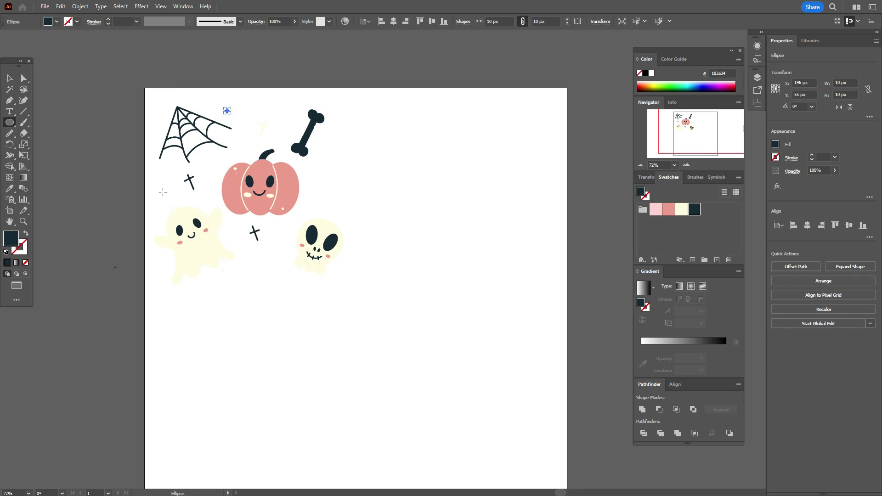
pyautogui.moveTo(163, 195); pyautogui.dragTo(167, 199)
pyautogui.moveTo(282, 224); pyautogui.dragTo(287, 227)
pyautogui.moveTo(333, 209); pyautogui.dragTo(335, 212)
pyautogui.moveTo(341, 138); pyautogui.dragTo(345, 143)
pyautogui.moveTo(319, 174)
pyautogui.mouseDown()
pyautogui.moveTo(295, 145)
pyautogui.moveTo(321, 173)
pyautogui.moveTo(282, 227)
pyautogui.mouseUp()
pyautogui.press('v')
pyautogui.click(360, 262)
# - Scale all the artwork, dots included, to about 360 by 362 px within the artboard's upper-left corner
pyautogui.scroll(-1, 360, 262)
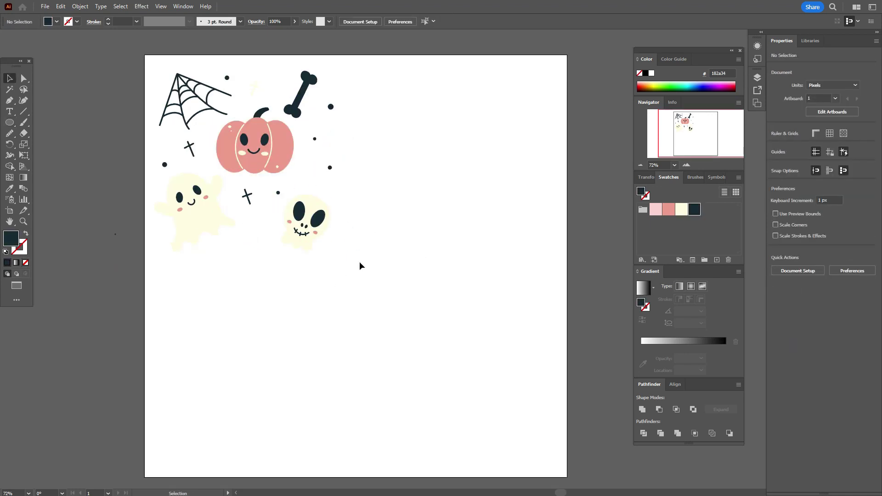
pyautogui.moveTo(155, 52); pyautogui.dragTo(361, 223)
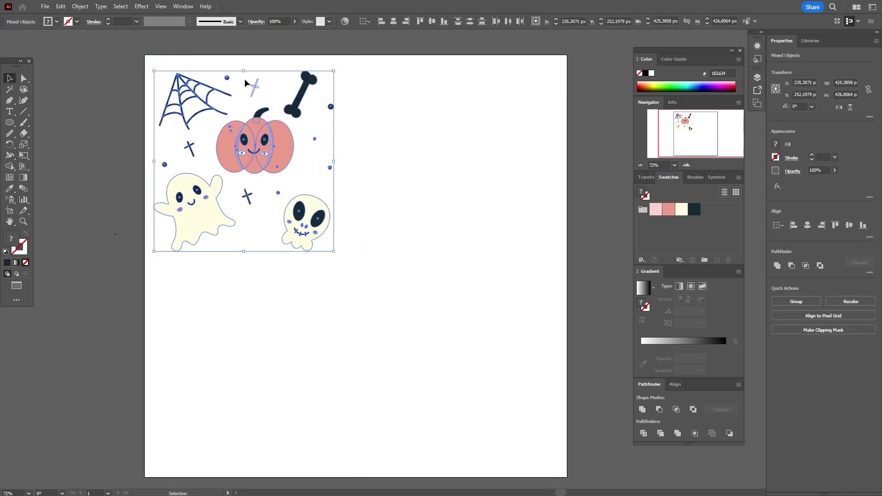
pyautogui.moveTo(245, 72); pyautogui.dragTo(244, 99)
pyautogui.moveTo(272, 154)
pyautogui.mouseDown()
pyautogui.moveTo(265, 133)
pyautogui.moveTo(257, 145)
pyautogui.mouseUp()
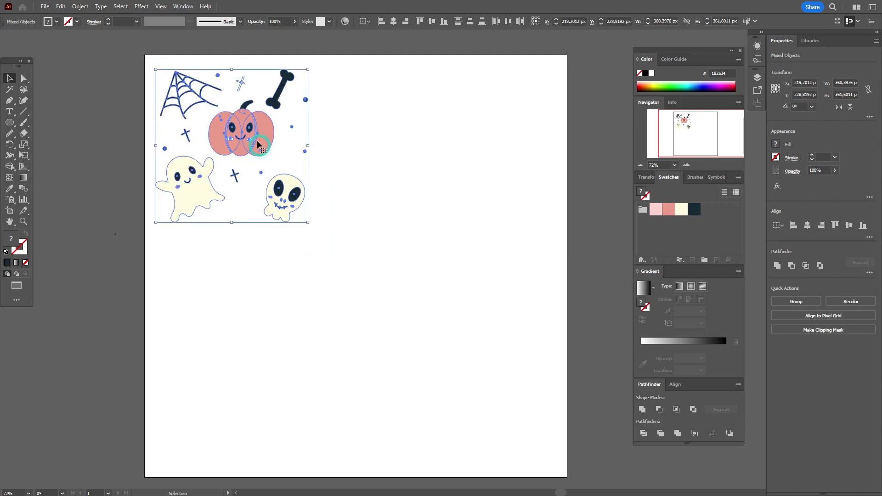
pyautogui.click(338, 174)
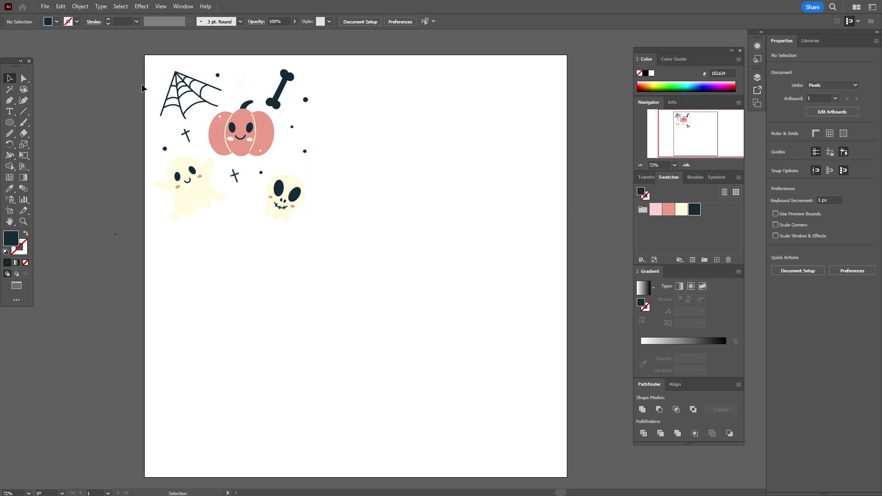
# - Make a pattern from all the artwork and set its tile type to Brick by Column
pyautogui.moveTo(138, 54); pyautogui.dragTo(359, 254)
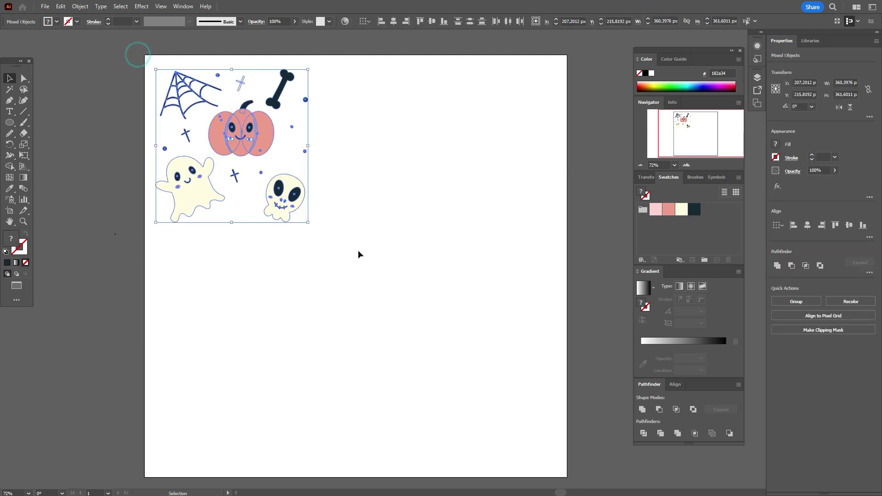
pyautogui.click(80, 7)
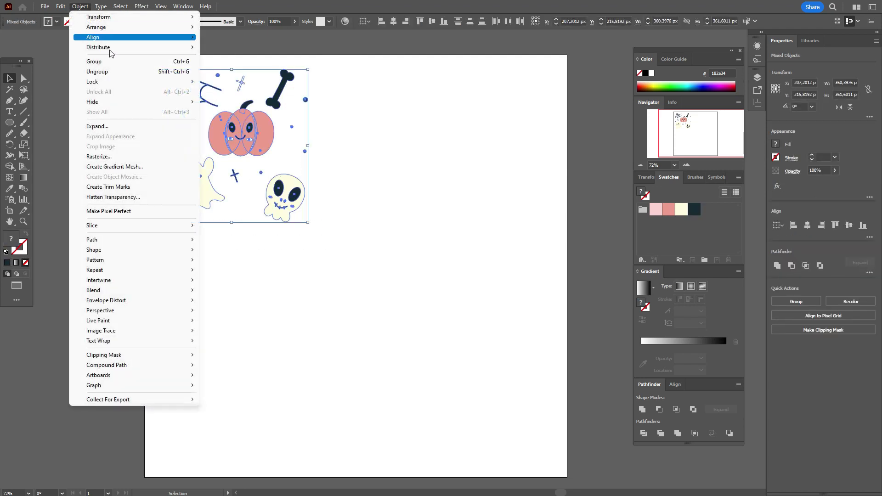
pyautogui.moveTo(140, 261)
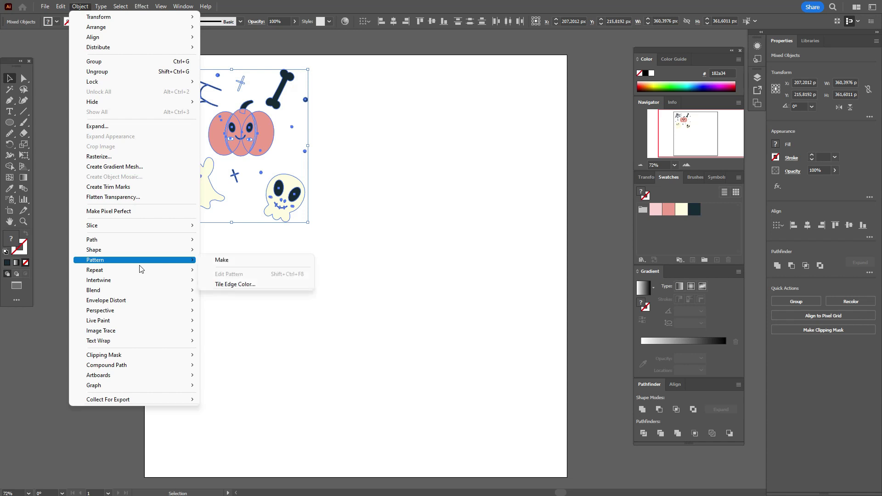
pyautogui.click(222, 260)
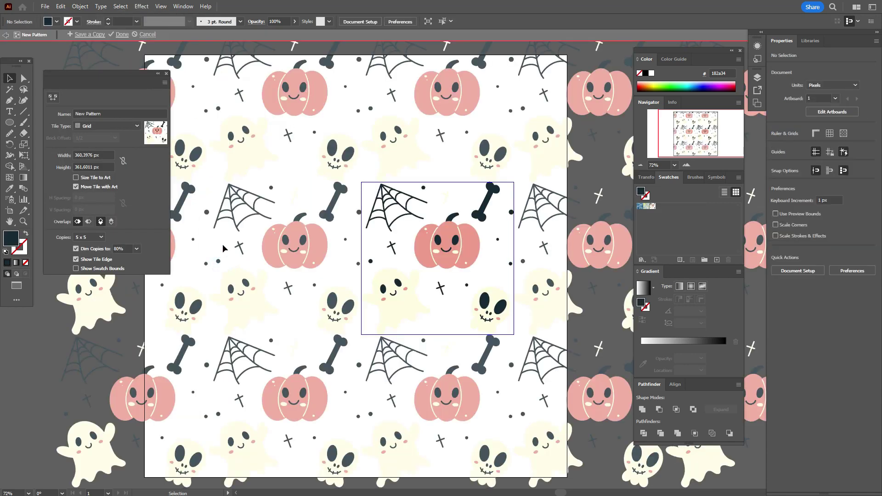
pyautogui.click(134, 131)
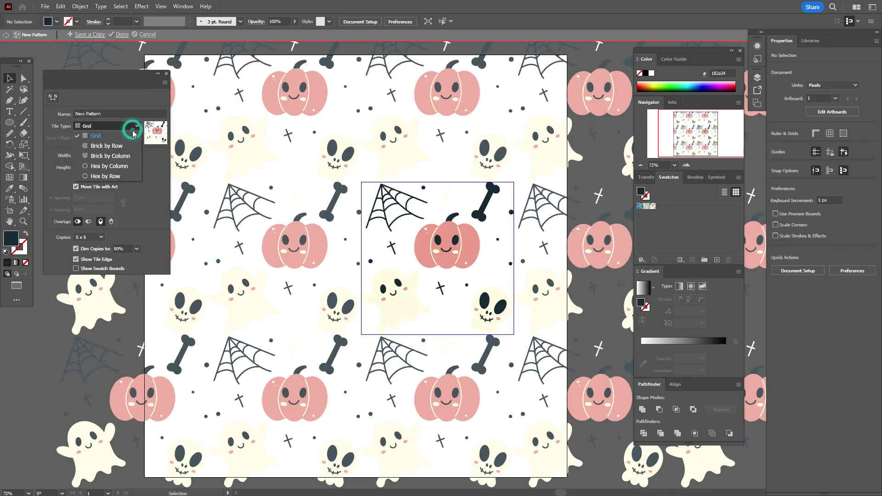
pyautogui.click(130, 156)
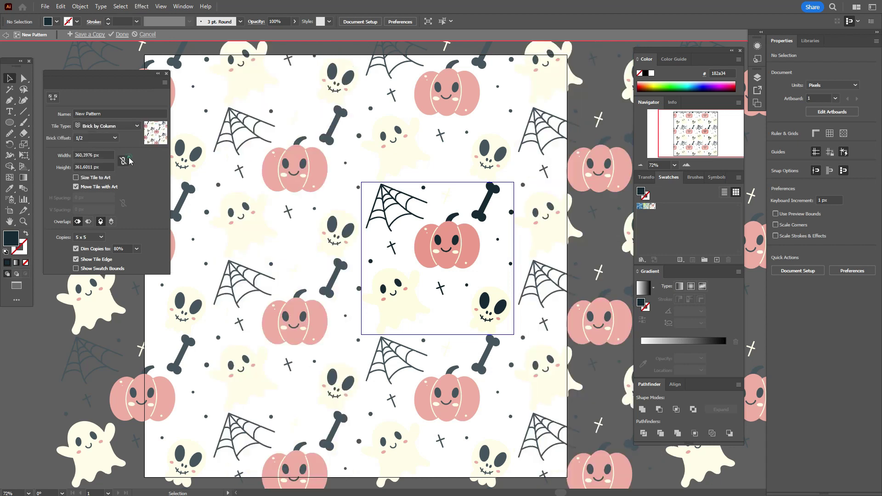
# - Try the Brick by Row, Hex by Column and Hex by Row tile types, and return to Brick by Column
pyautogui.click(117, 134)
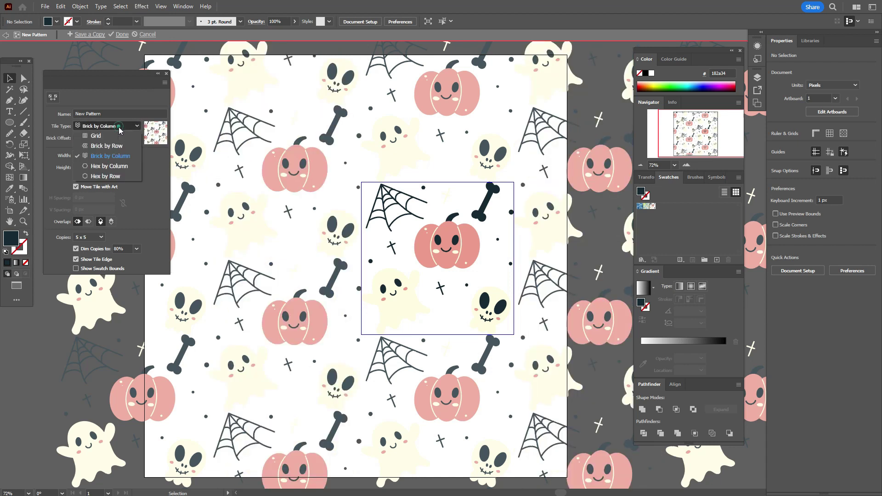
pyautogui.click(119, 146)
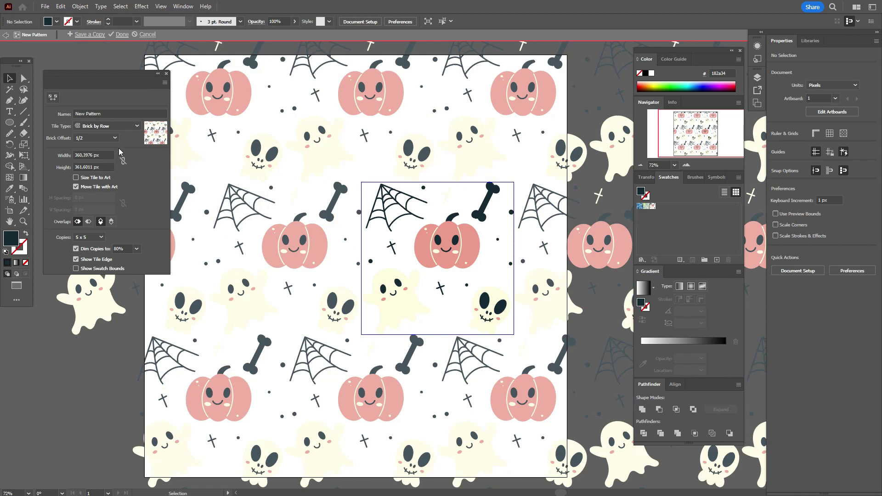
pyautogui.click(118, 126)
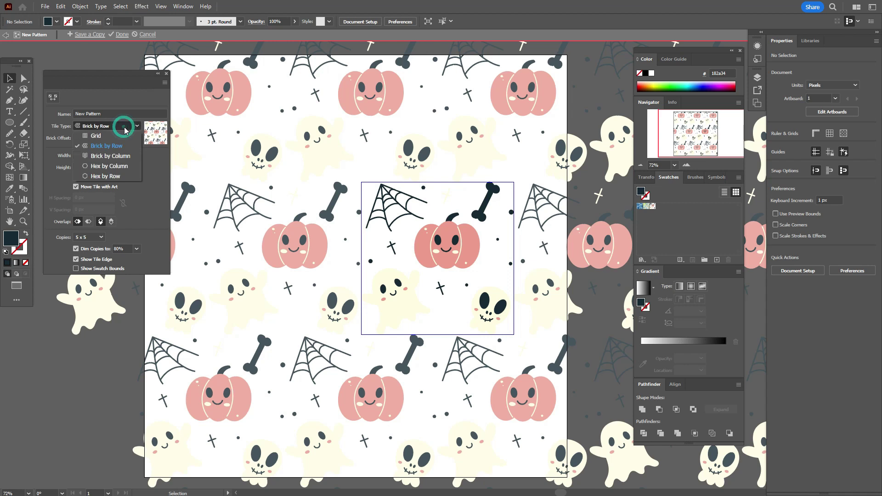
pyautogui.click(130, 157)
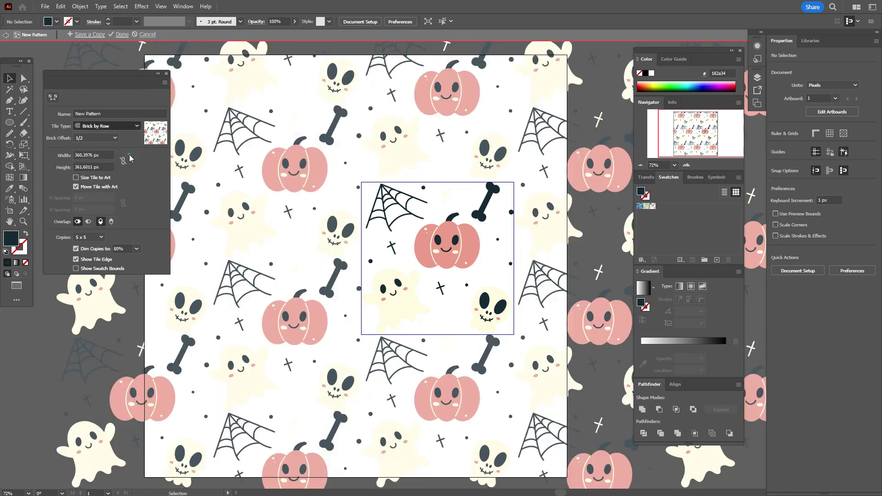
pyautogui.click(125, 126)
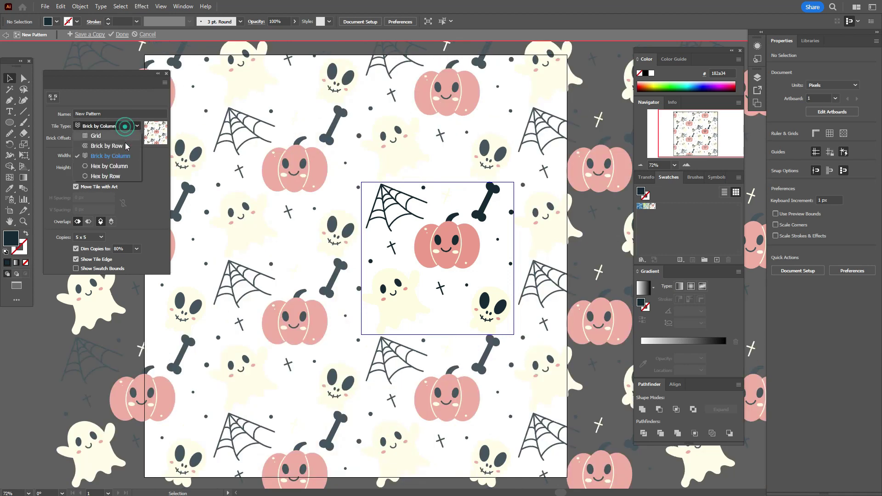
pyautogui.click(122, 169)
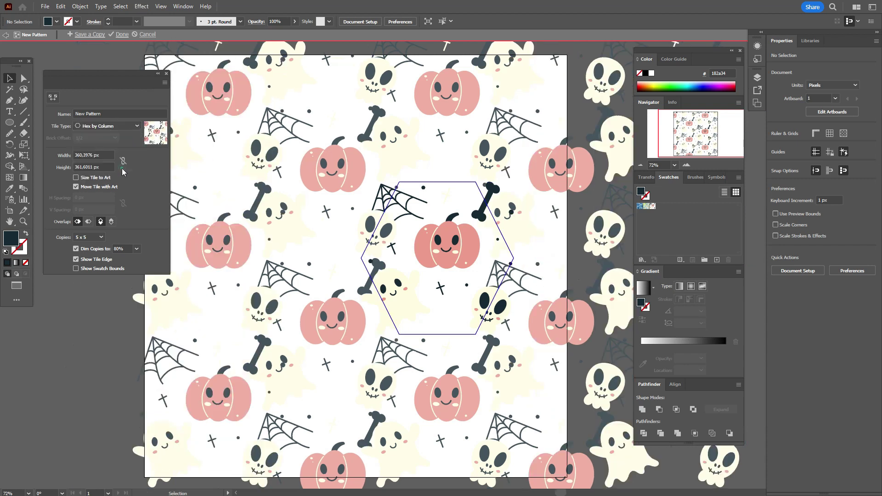
pyautogui.click(119, 128)
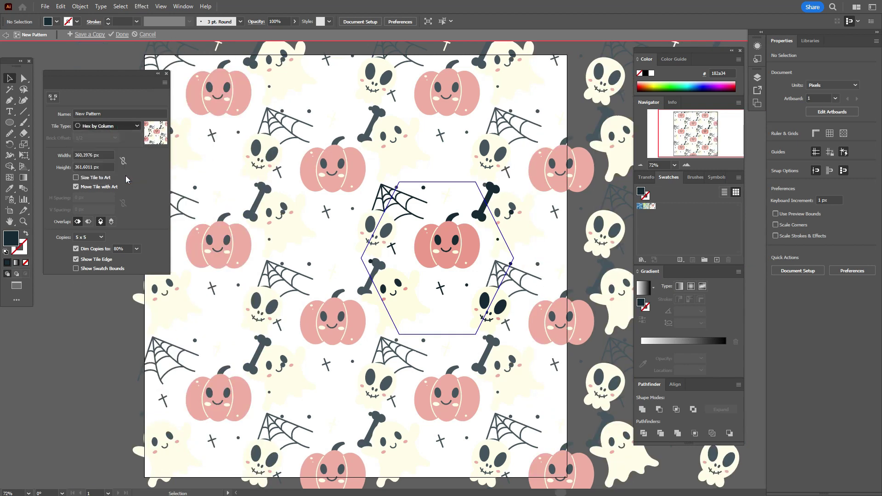
pyautogui.click(125, 177)
pyautogui.click(134, 127)
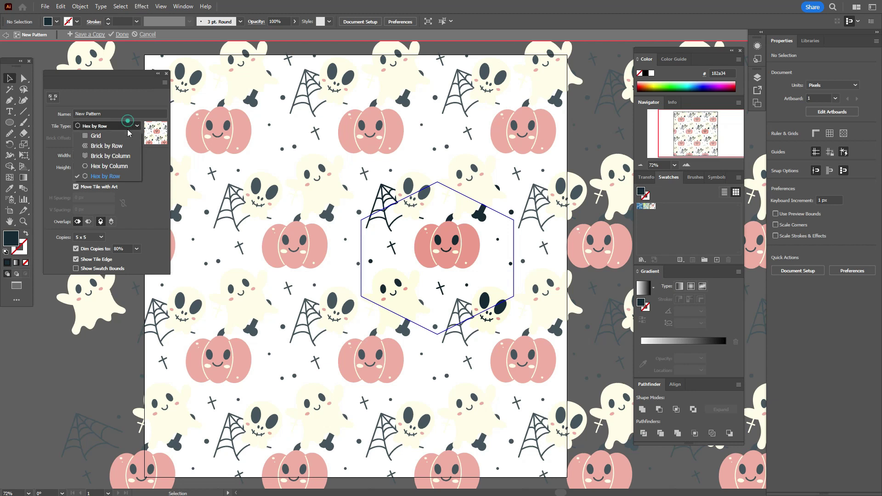
pyautogui.click(128, 156)
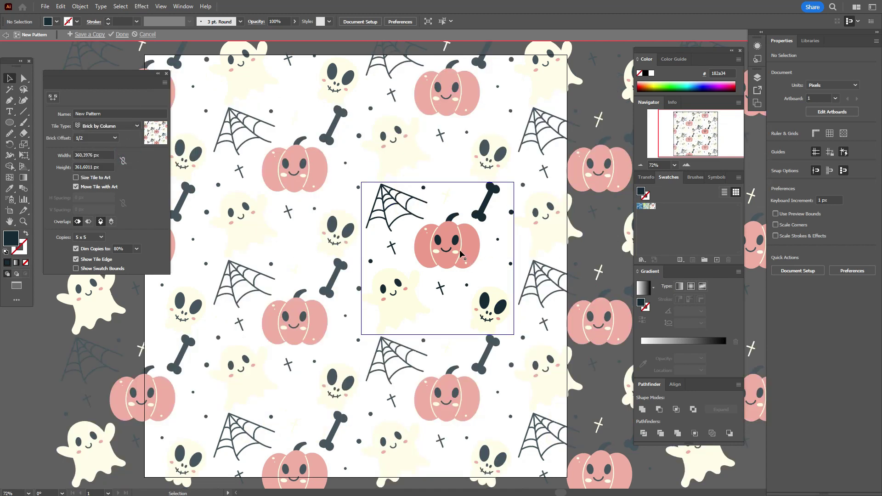
# - Shift the pumpkin slightly right and down in the pattern tile, and nudge the dot above the ghost up and right
pyautogui.moveTo(459, 249); pyautogui.dragTo(465, 260)
pyautogui.click(448, 201)
pyautogui.click(443, 206)
pyautogui.moveTo(371, 262); pyautogui.dragTo(375, 256)
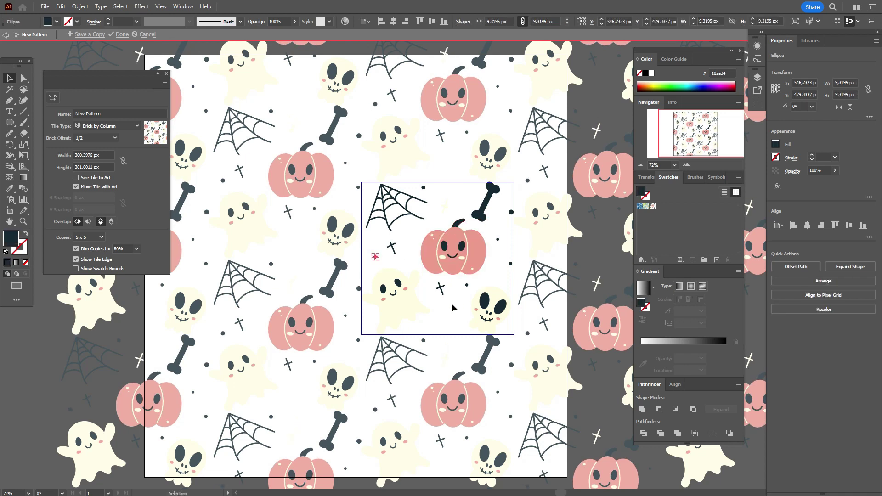
# - Nudge the ghost and the skull within the pattern tile to even out the spacing
pyautogui.click(409, 297)
pyautogui.click(490, 317)
pyautogui.moveTo(490, 316); pyautogui.dragTo(492, 318)
pyautogui.click(491, 315)
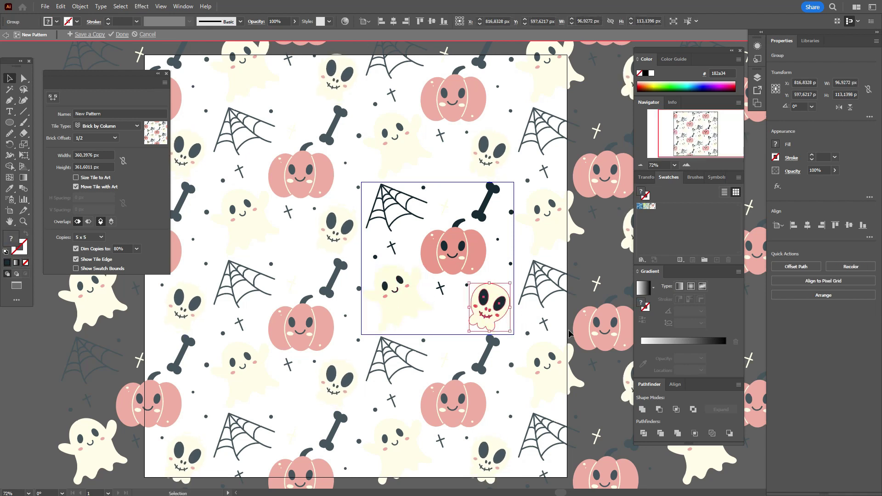
# - Rotate the bone clockwise in the pattern tile and position it above and to the right of the pumpkin
pyautogui.moveTo(484, 213); pyautogui.dragTo(486, 217)
pyautogui.click(488, 215)
pyautogui.moveTo(502, 211); pyautogui.dragTo(496, 209)
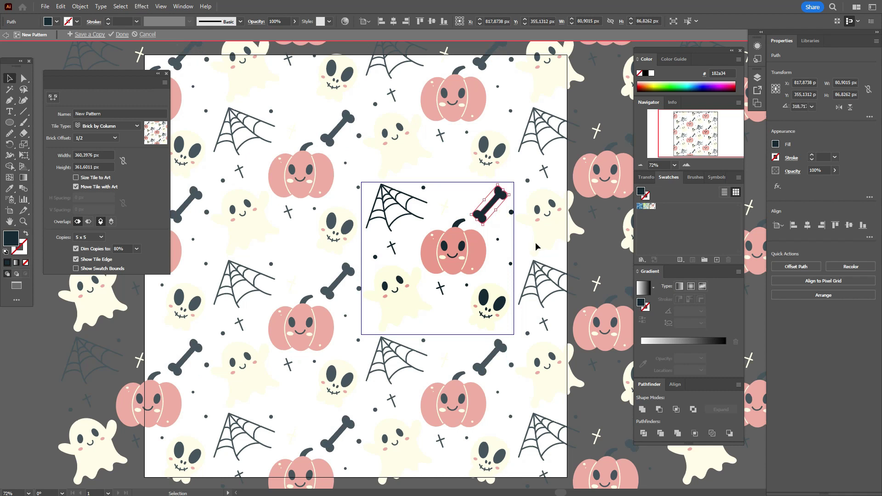
# - Finish editing the pattern and move all the original Halloween elements off the artboard to its left side
pyautogui.click(122, 34)
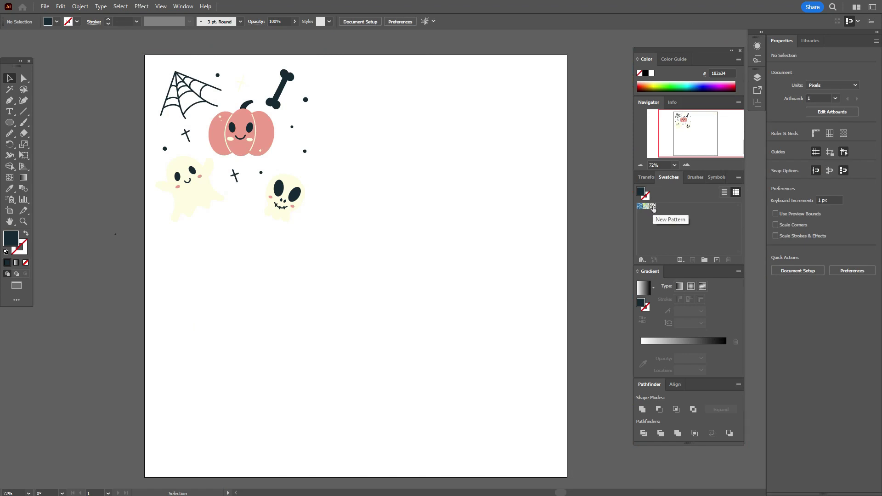
pyautogui.moveTo(141, 58); pyautogui.dragTo(352, 226)
pyautogui.moveTo(276, 195); pyautogui.dragTo(102, 171)
pyautogui.click(226, 39)
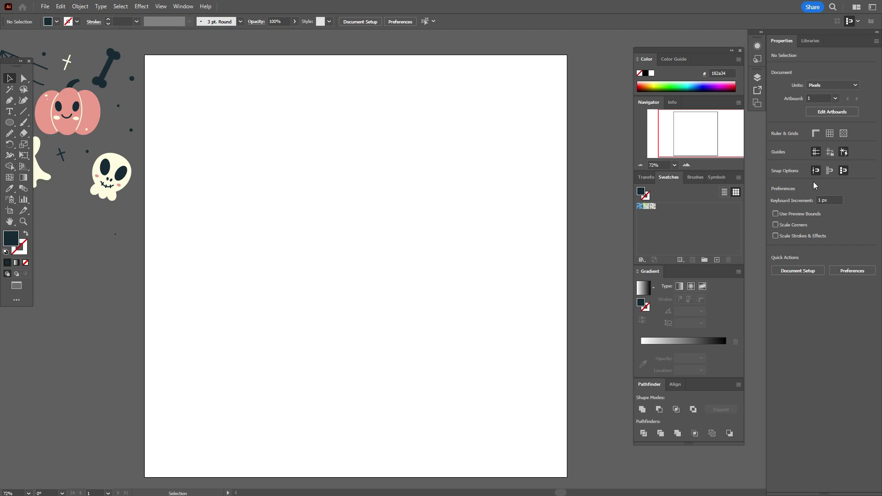
# - Show all swatches and draw a light pink (fdd4d2) background rectangle, about 1003 by 998 px, covering the artboard
pyautogui.click(680, 260)
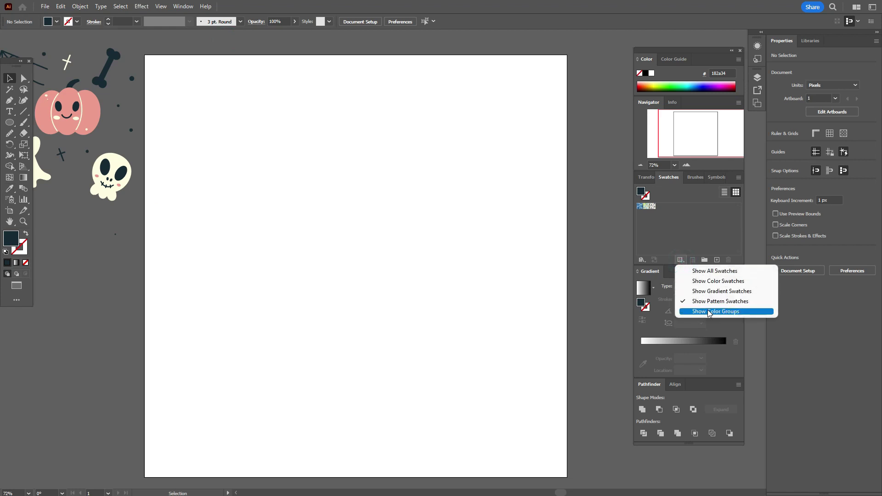
pyautogui.click(712, 273)
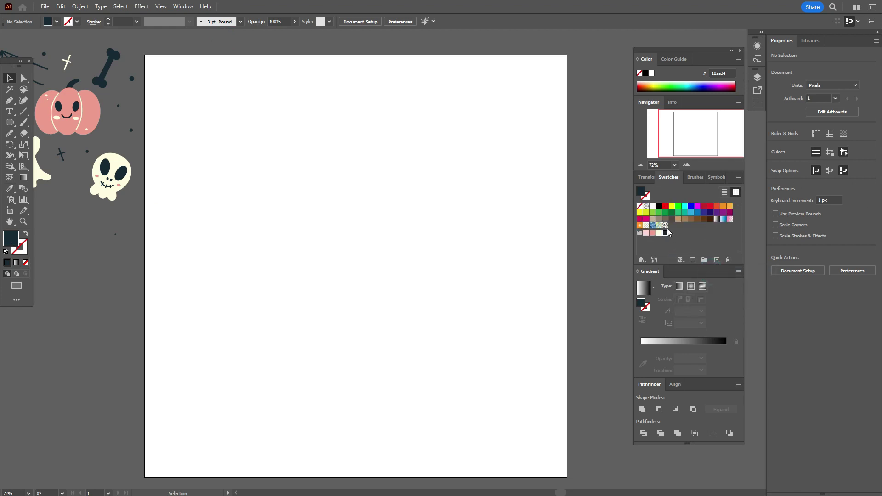
pyautogui.click(646, 233)
pyautogui.click(645, 234)
pyautogui.click(10, 122)
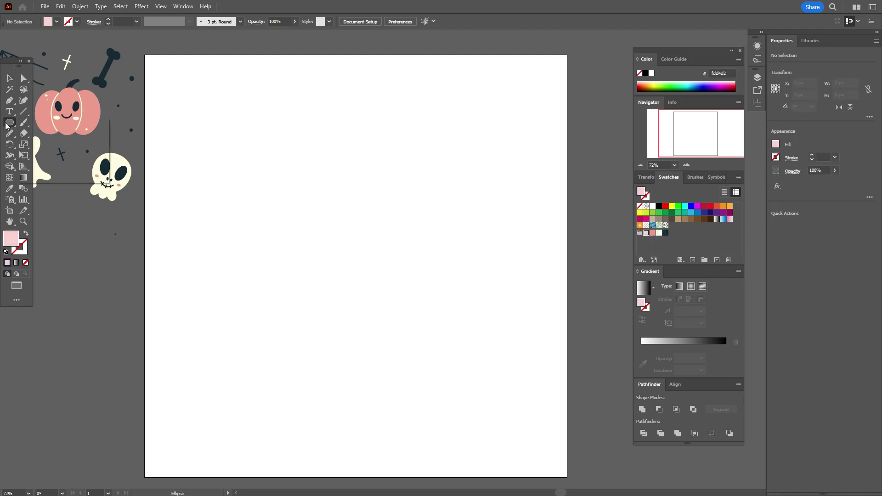
pyautogui.press('m')
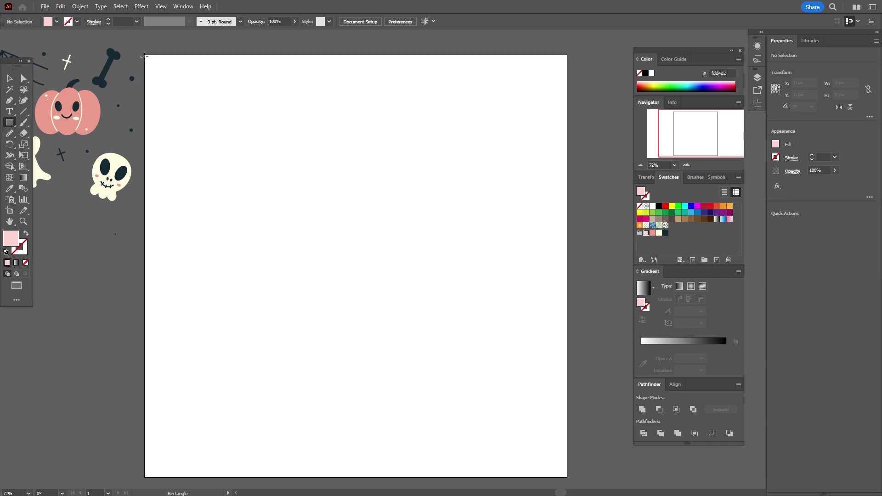
pyautogui.moveTo(144, 53); pyautogui.dragTo(567, 478)
pyautogui.press('v')
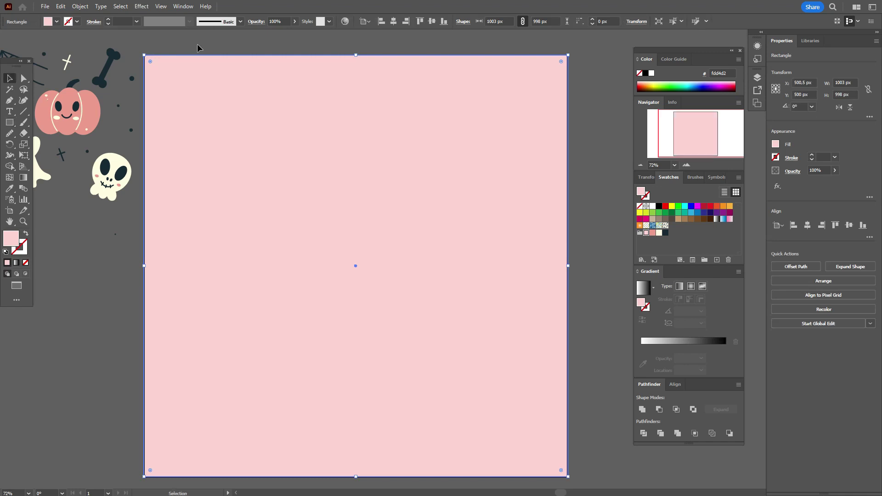
pyautogui.click(200, 40)
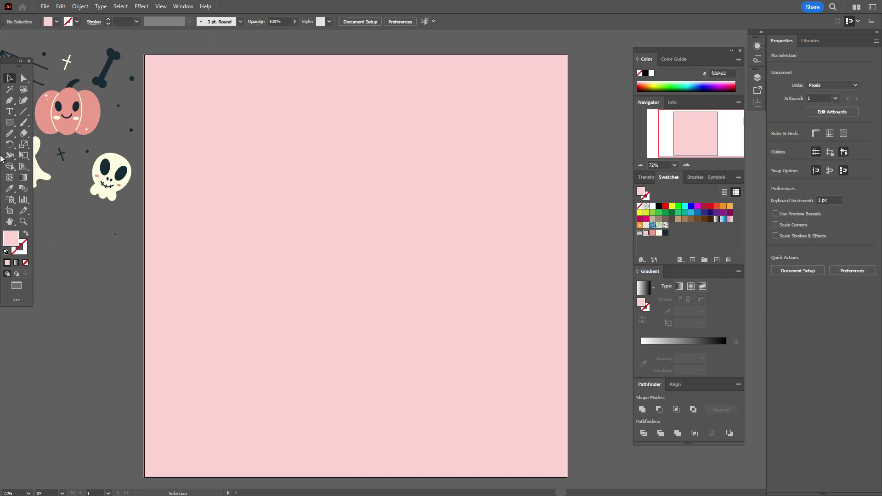
# - Draw a second rectangle, about 1005 by 1003 px, over the pink background, filled with the New Pattern swatch
pyautogui.click(665, 225)
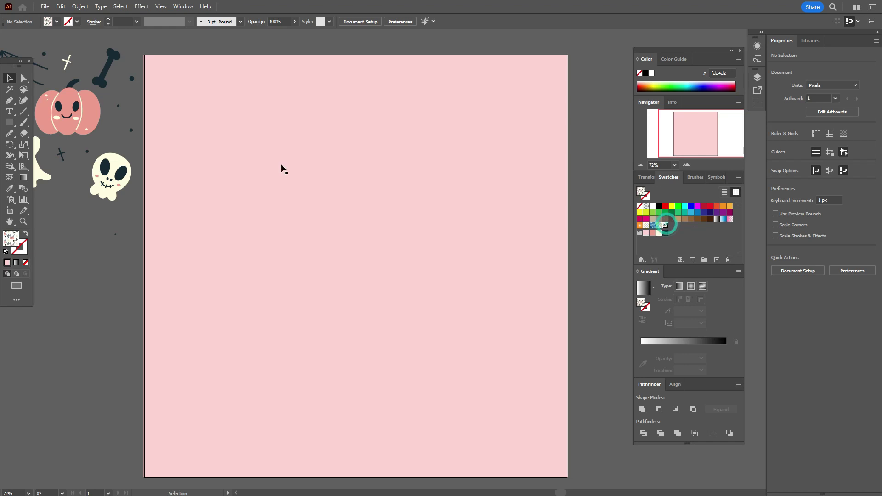
pyautogui.click(9, 123)
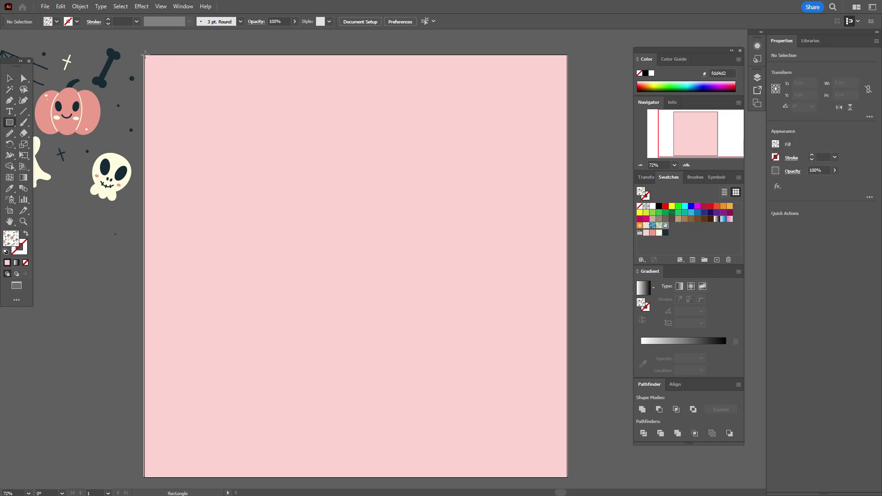
pyautogui.moveTo(145, 55); pyautogui.dragTo(569, 479)
pyautogui.click(11, 80)
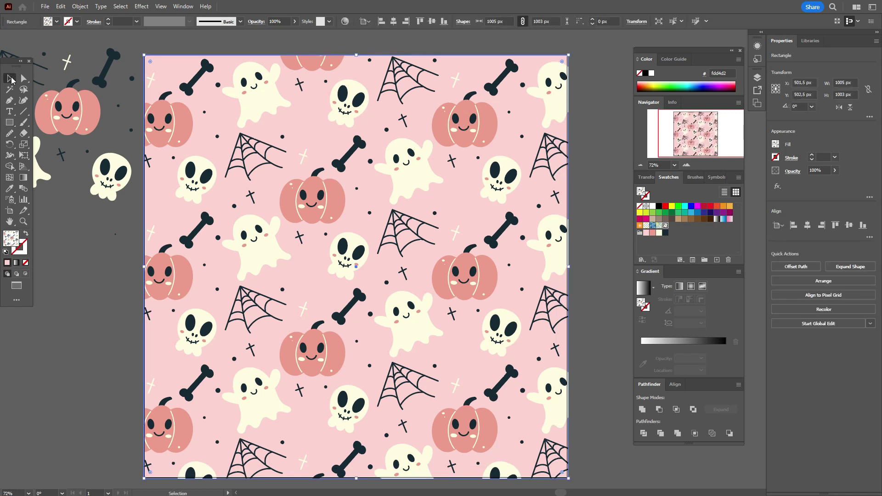
pyautogui.click(288, 51)
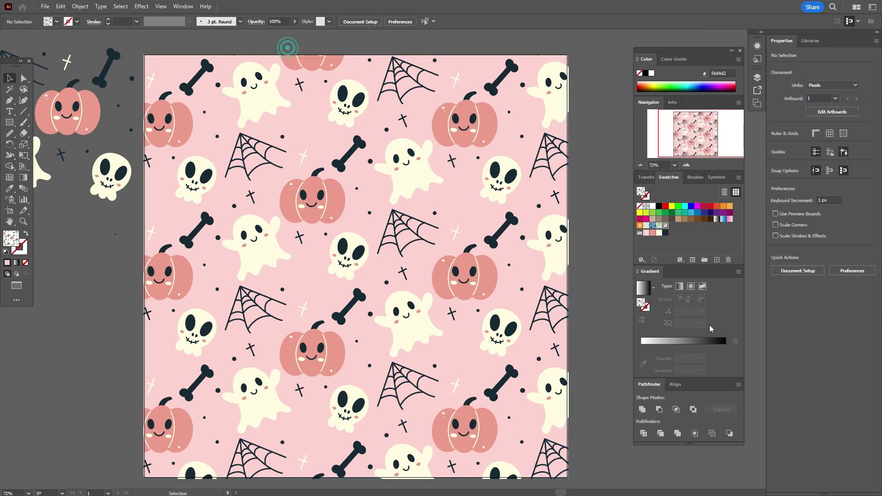
# - Reopen the New Pattern swatch for editing, nudge the pumpkin slightly up and left, enlarge the ghost marginally, and finish the edit
pyautogui.click(421, 182)
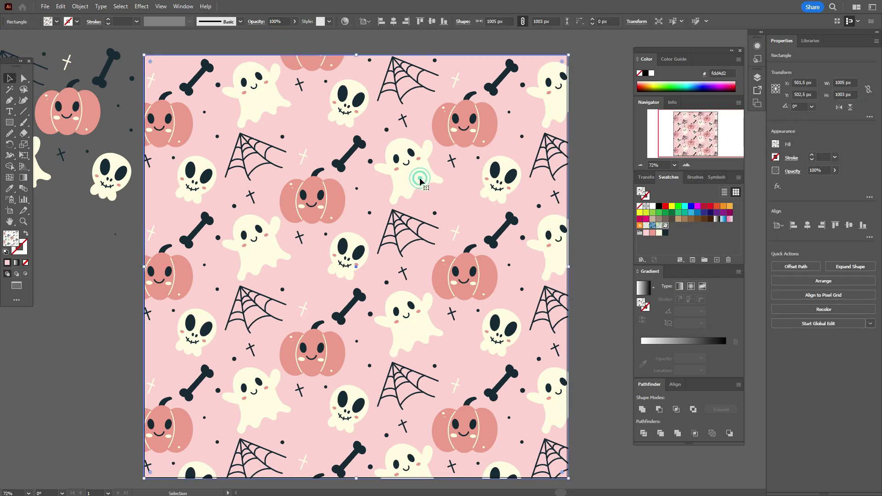
pyautogui.doubleClick(666, 227)
pyautogui.moveTo(463, 259); pyautogui.dragTo(459, 255)
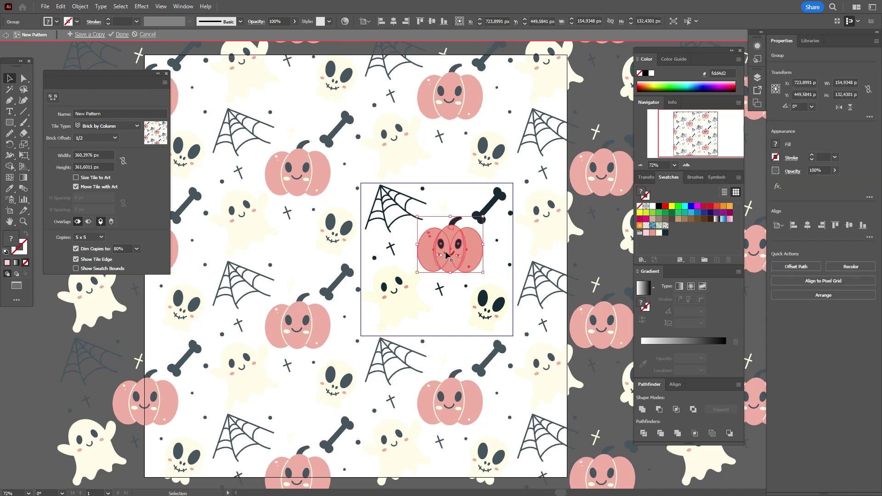
pyautogui.click(406, 288)
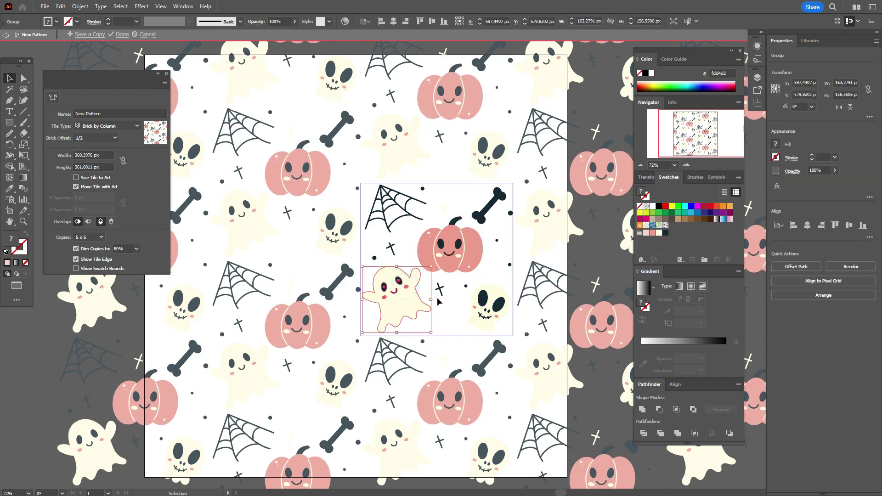
pyautogui.moveTo(435, 301); pyautogui.dragTo(435, 301)
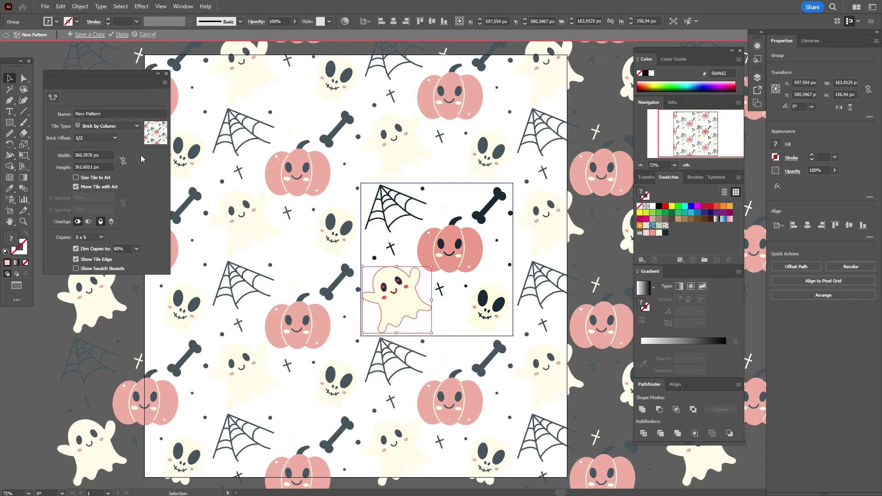
pyautogui.click(122, 34)
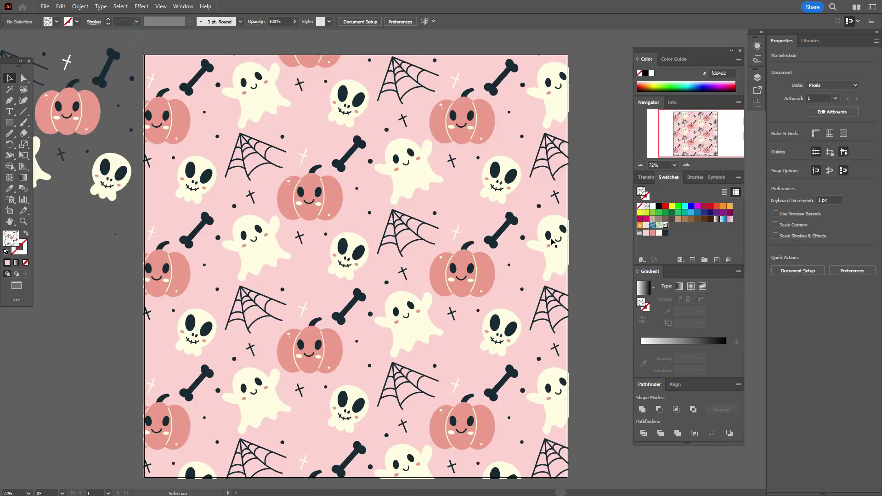
pyautogui.click(599, 260)
pyautogui.scroll(-2, 544, 312)
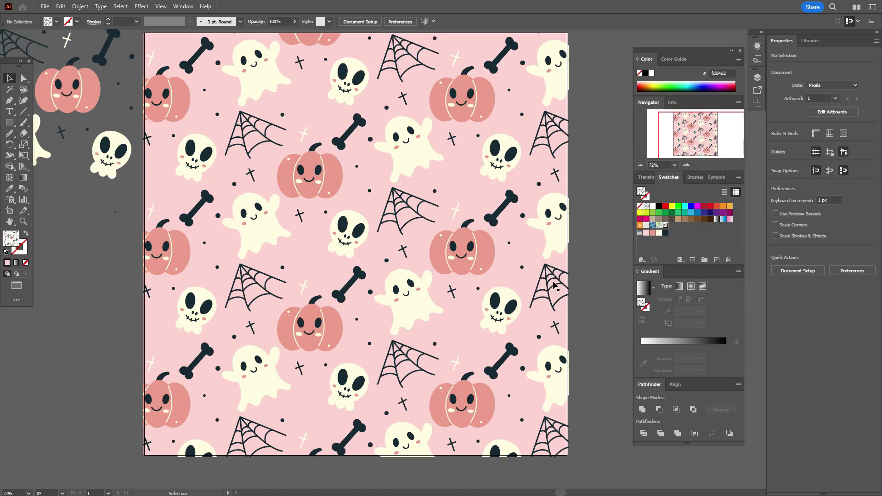
pyautogui.click(10, 222)
pyautogui.moveTo(75, 212); pyautogui.dragTo(101, 216)
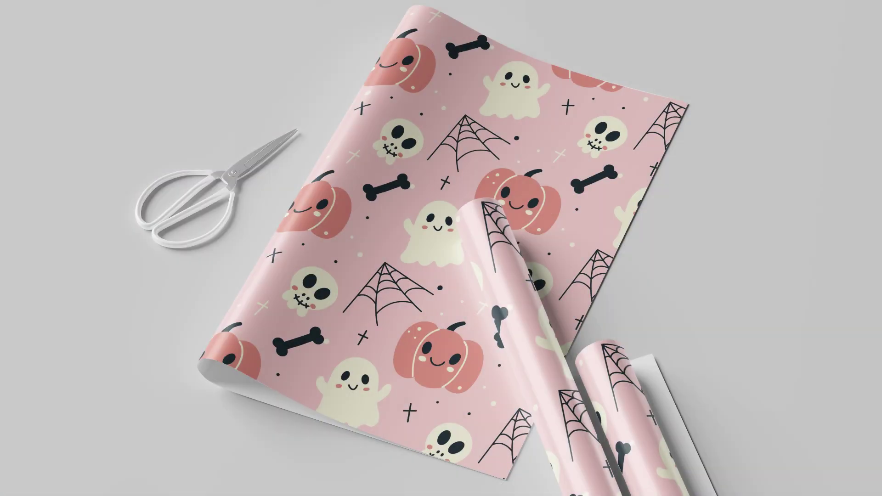